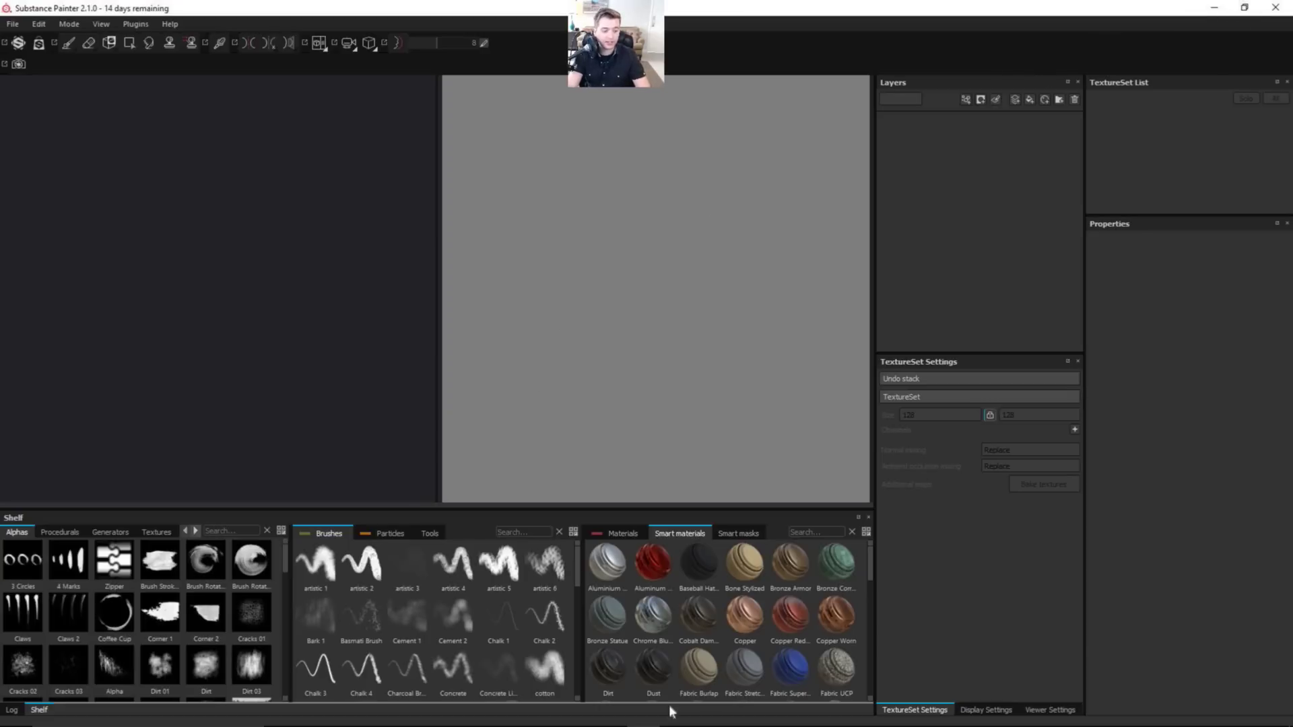
Switch to Cinema 4D with the StormtrooperHelmet model and change the workspace layout to BP UV Edit.
left_click(412, 719)
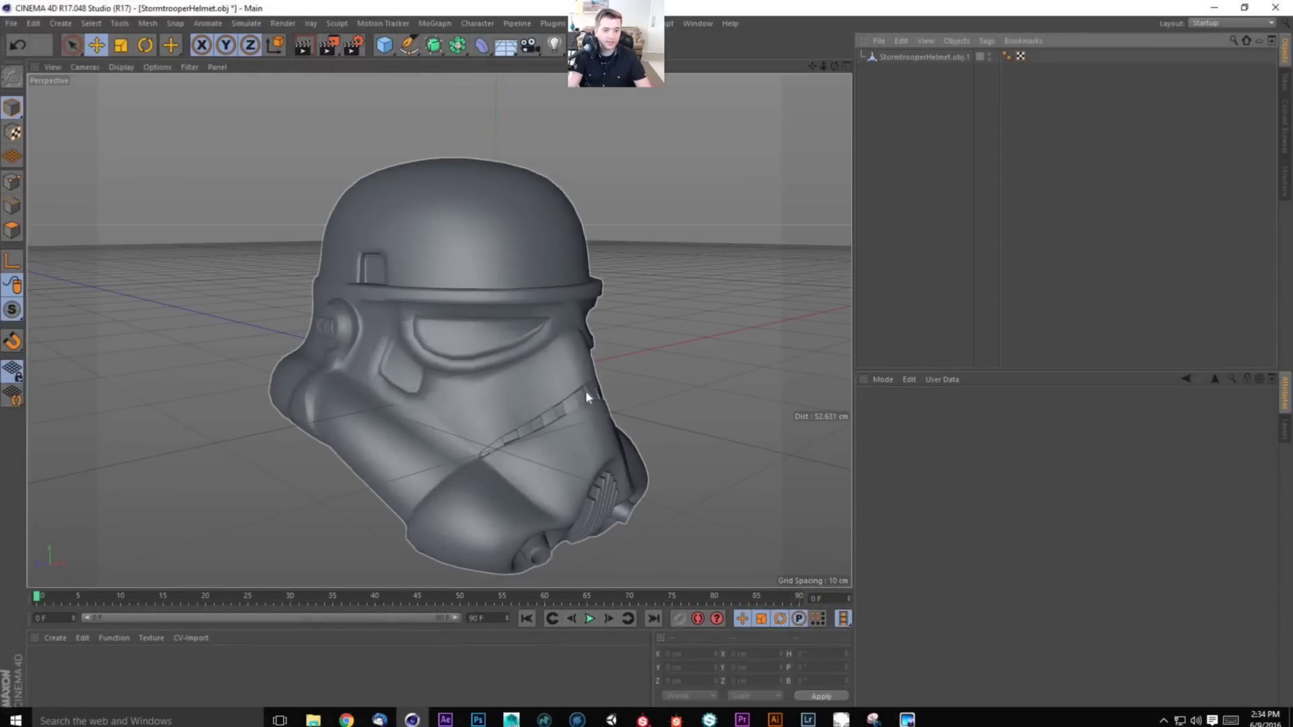
left_click_drag(580, 373, 519, 350, "alt")
left_click(1203, 27)
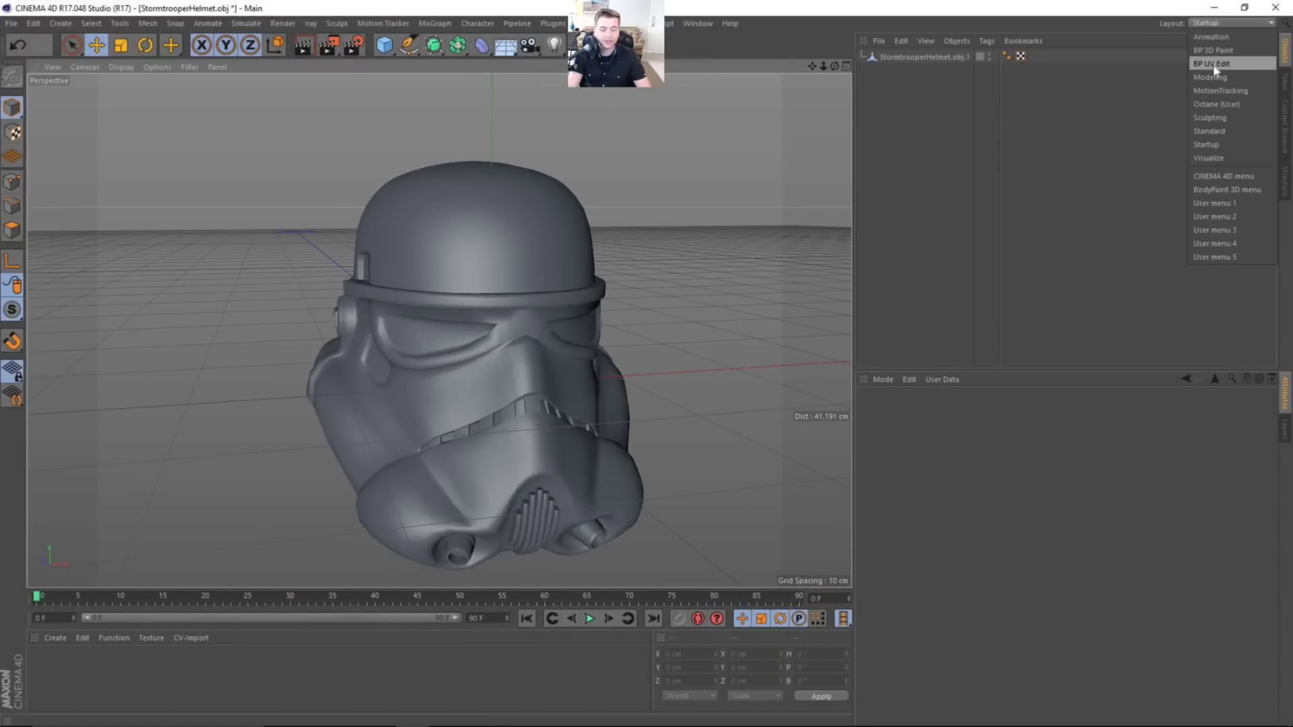
left_click(1211, 64)
Select all polygons of the StormtrooperHelmet object and display their UVs in UV polygon edit mode.
scroll(389, 281, "up", 5)
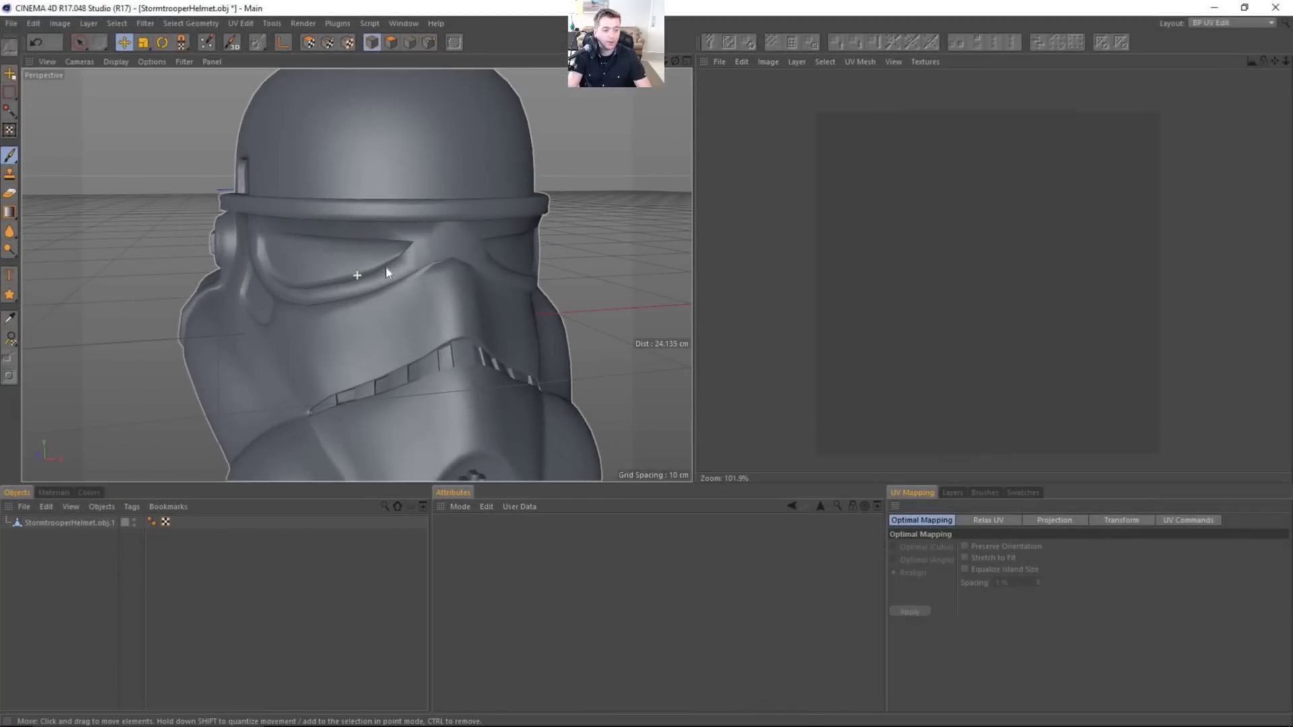
scroll(401, 268, "down", 6)
scroll(443, 279, "up", 4)
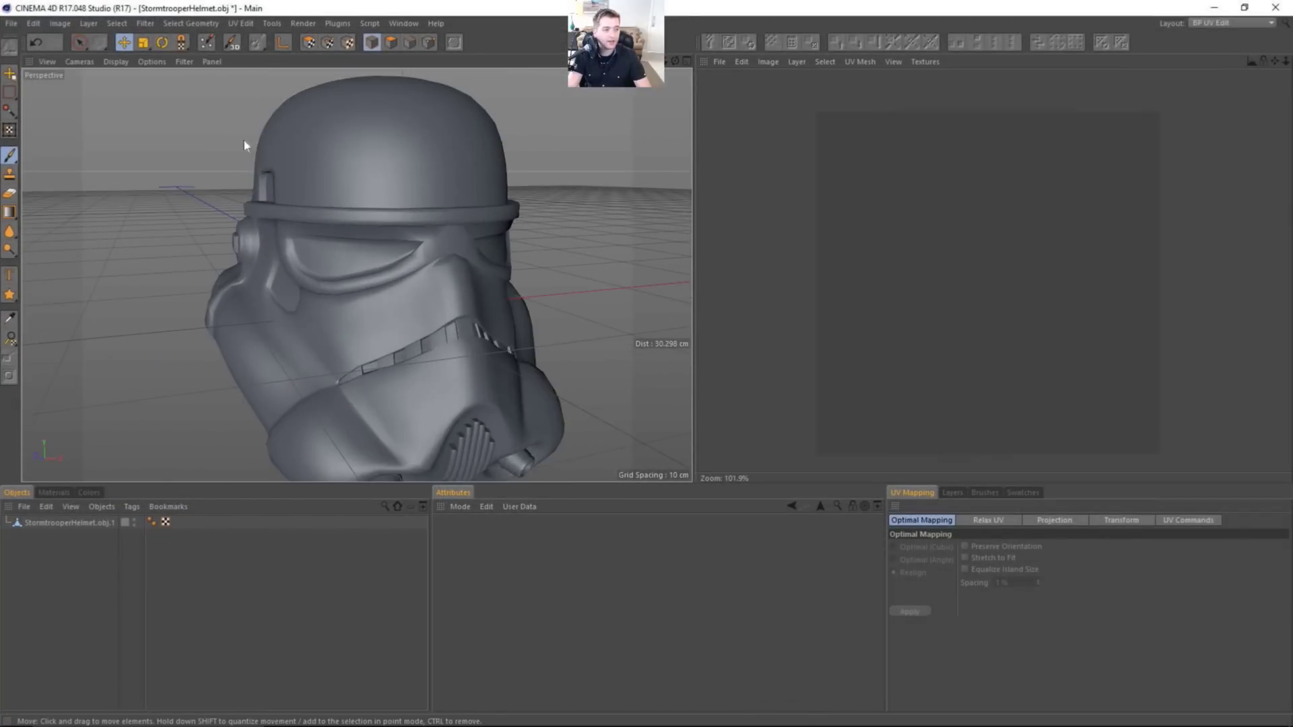
left_click(390, 42)
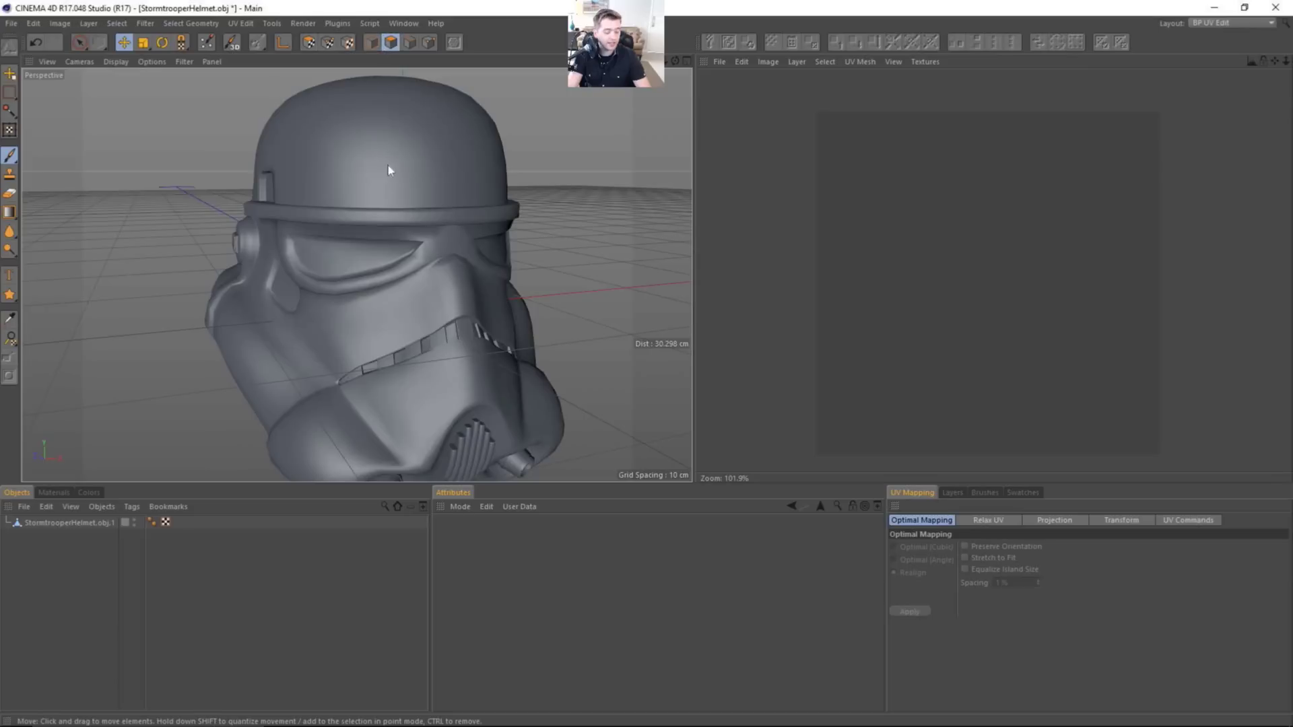
left_click(87, 522)
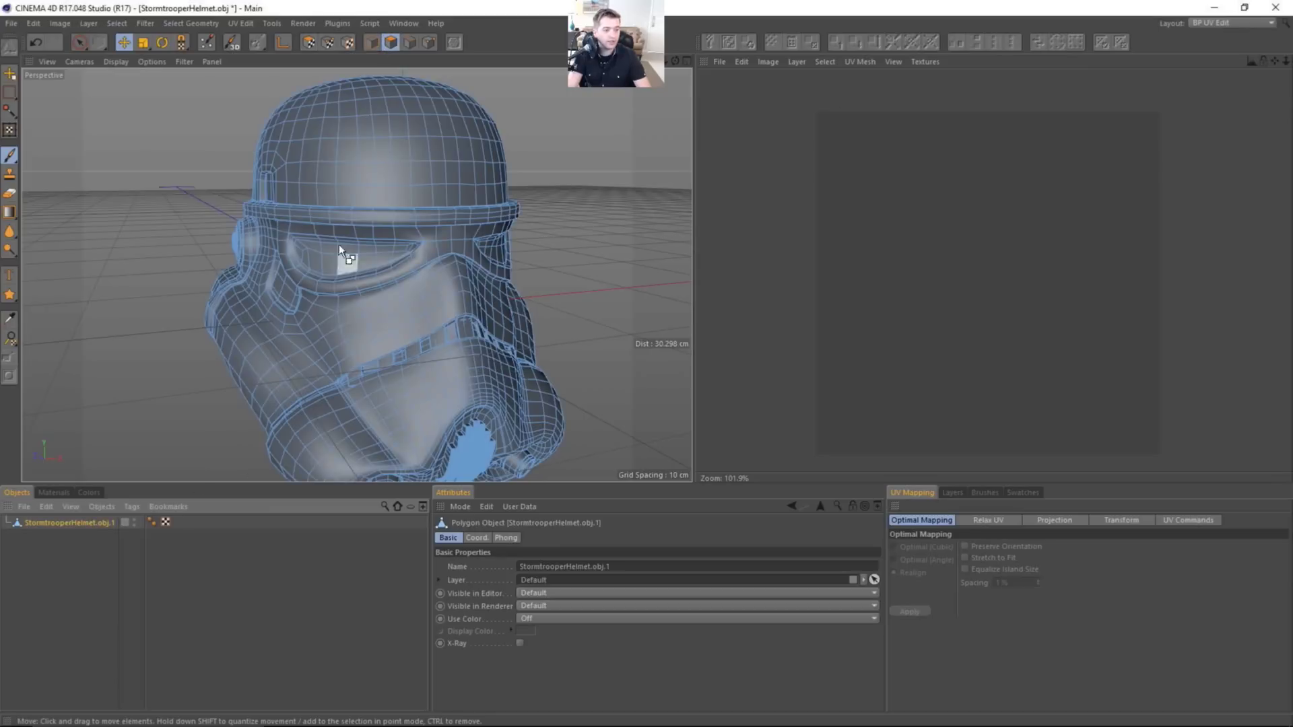
key("ctrl+a")
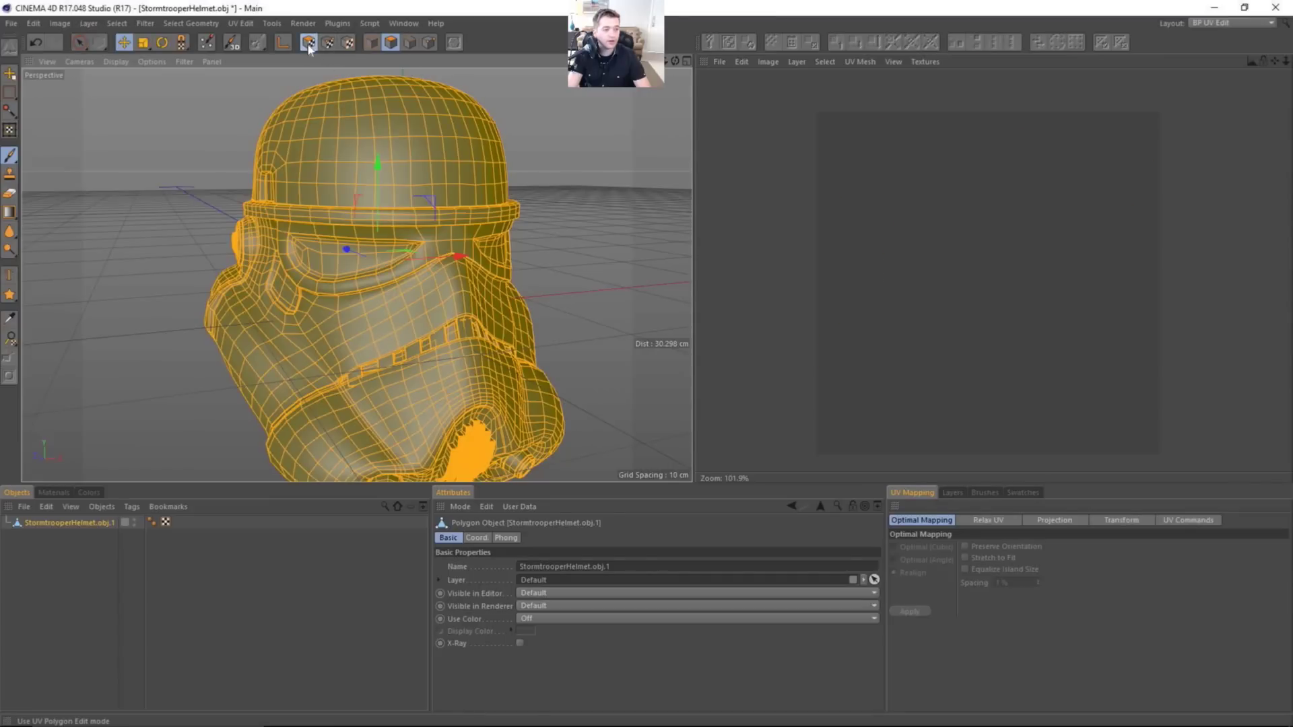
left_click(309, 44)
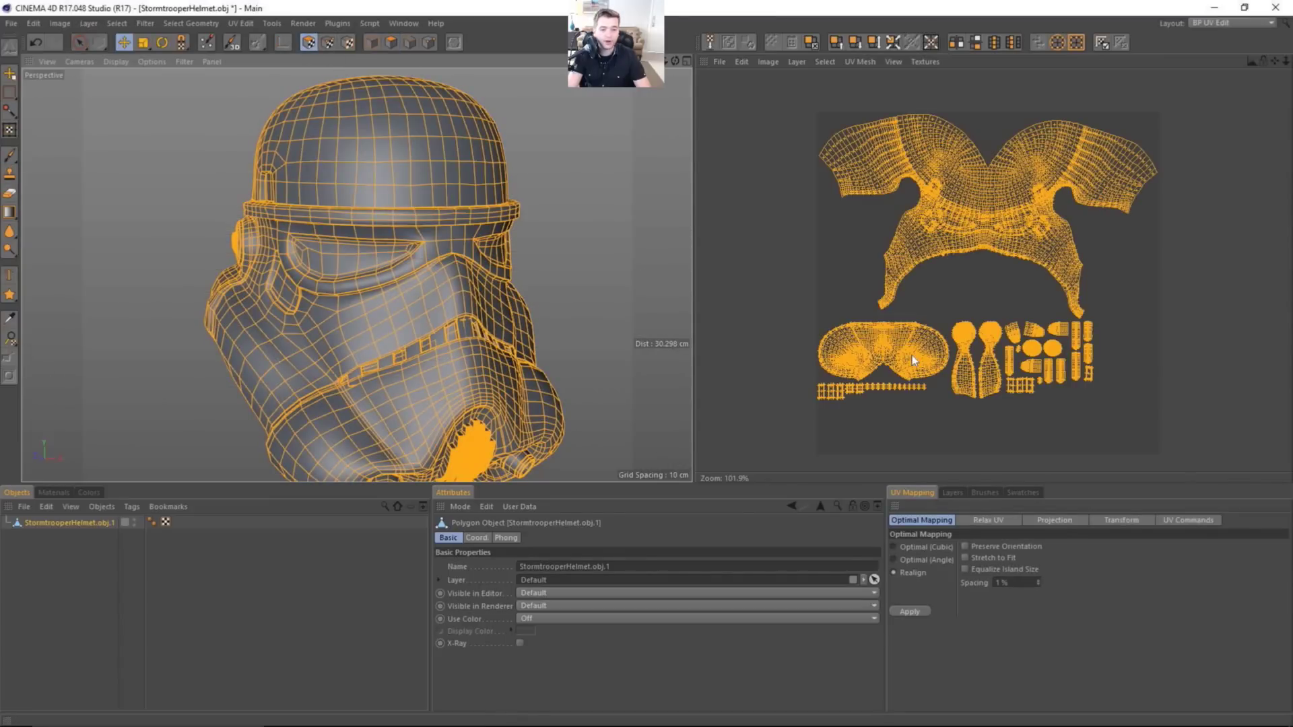
Examine the helmet's UV layout, from the large main shell down to the small islands.
scroll(912, 354, "up", 6)
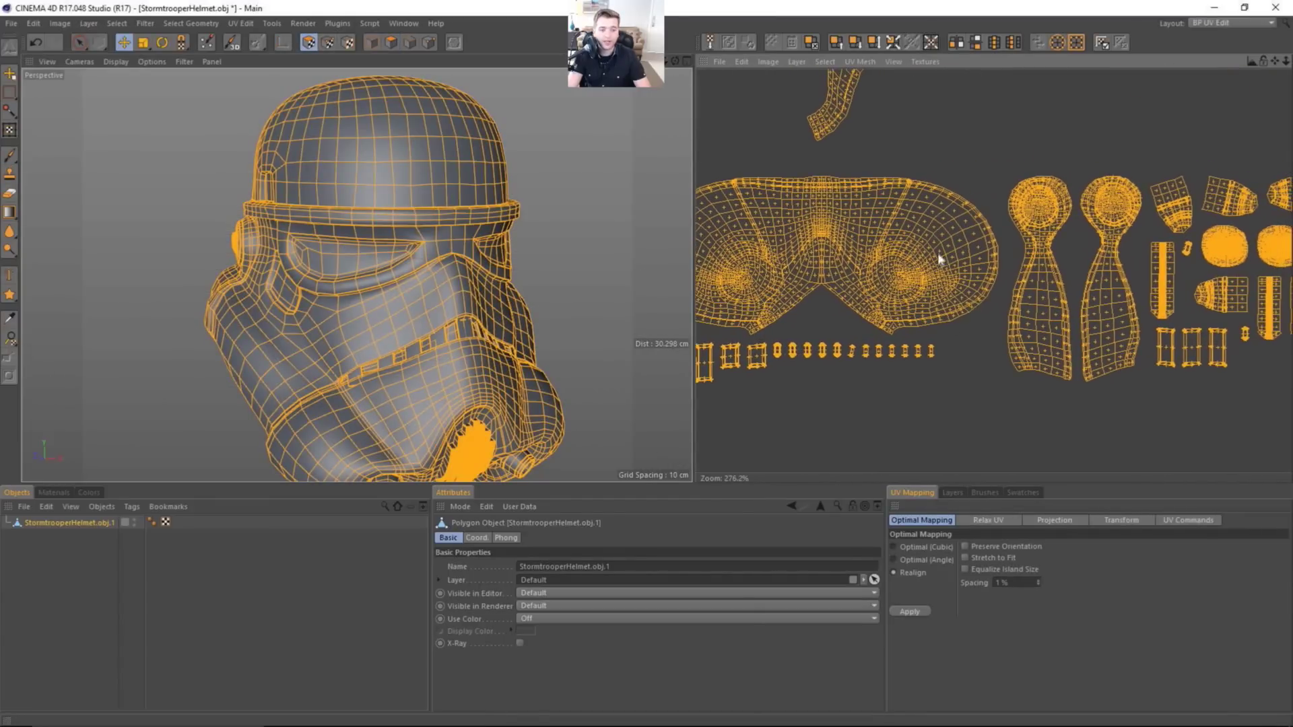
scroll(1088, 288, "down", 5)
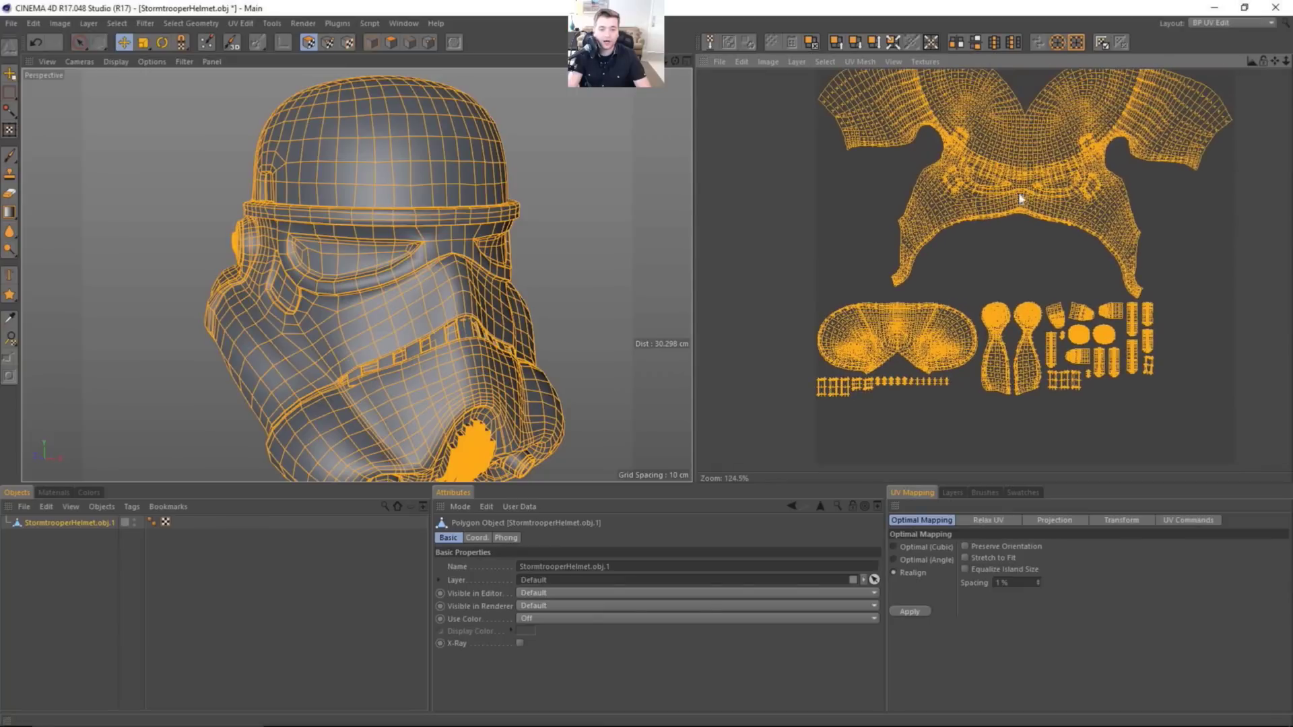
middle_click_drag(1077, 199, 1061, 229, "alt")
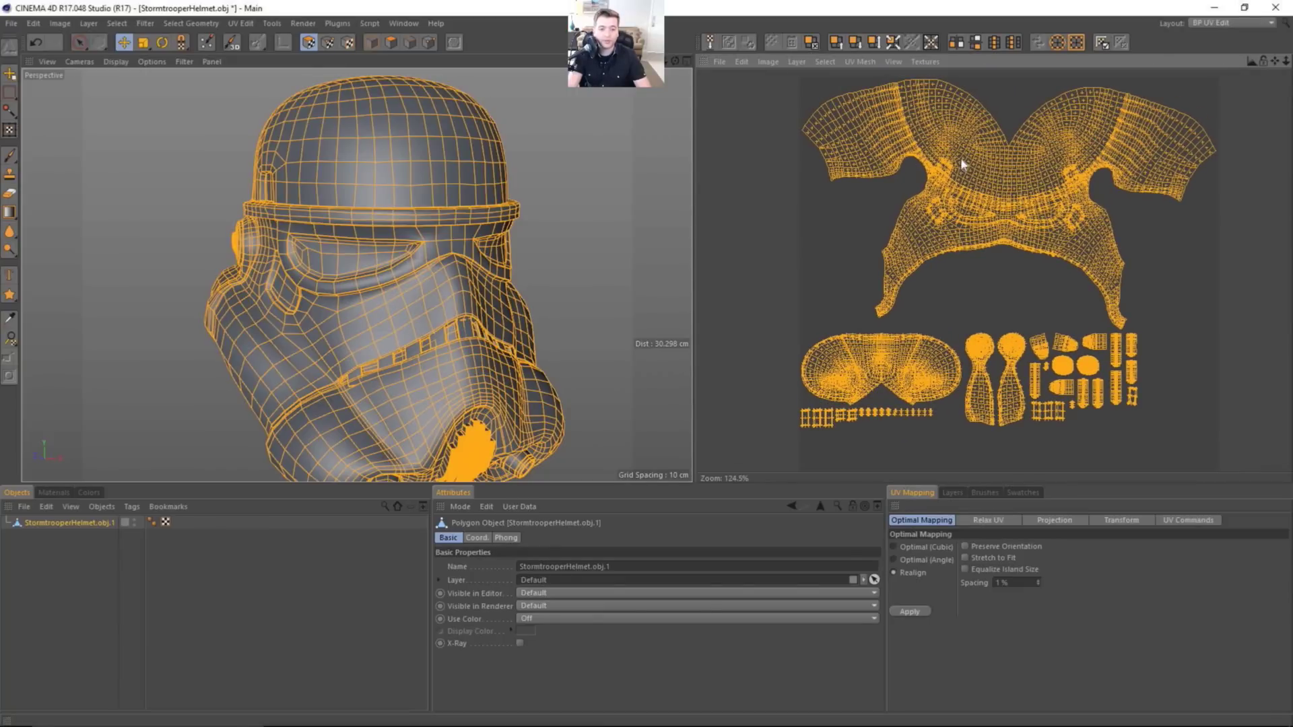
middle_click_drag(1081, 218, 1066, 193, "alt")
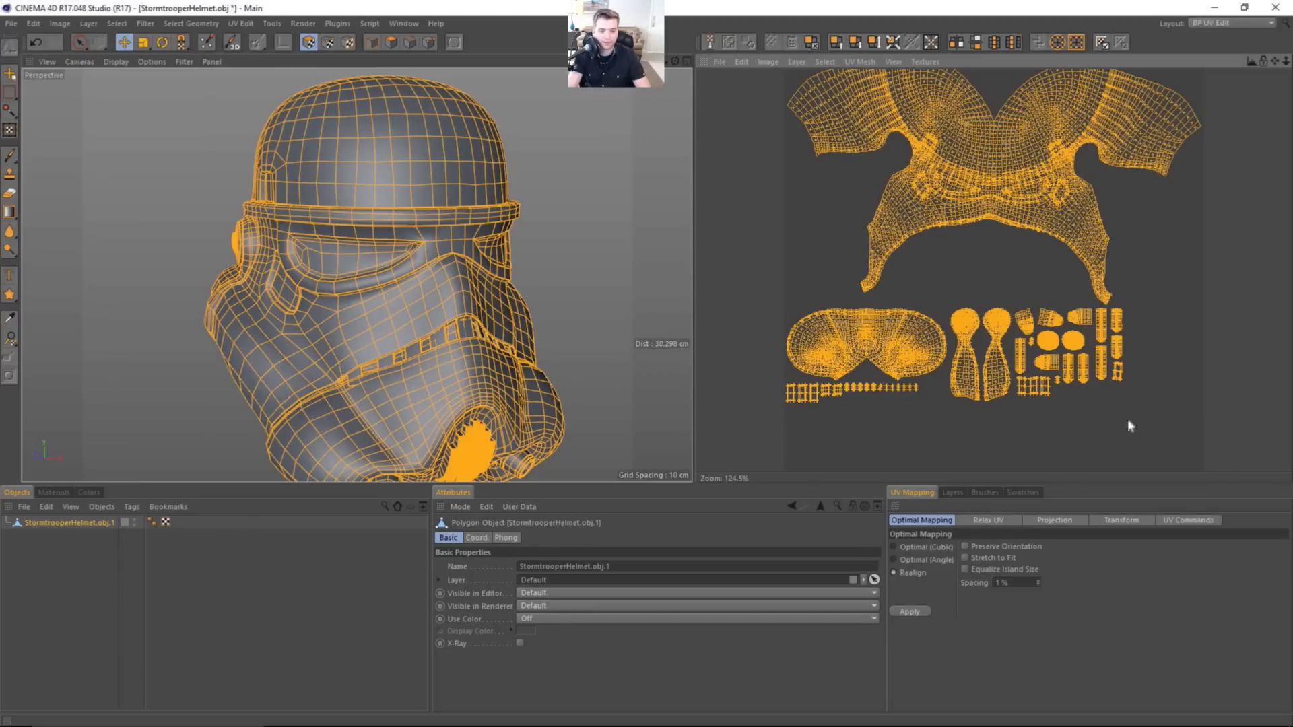
scroll(1037, 382, "up", 10)
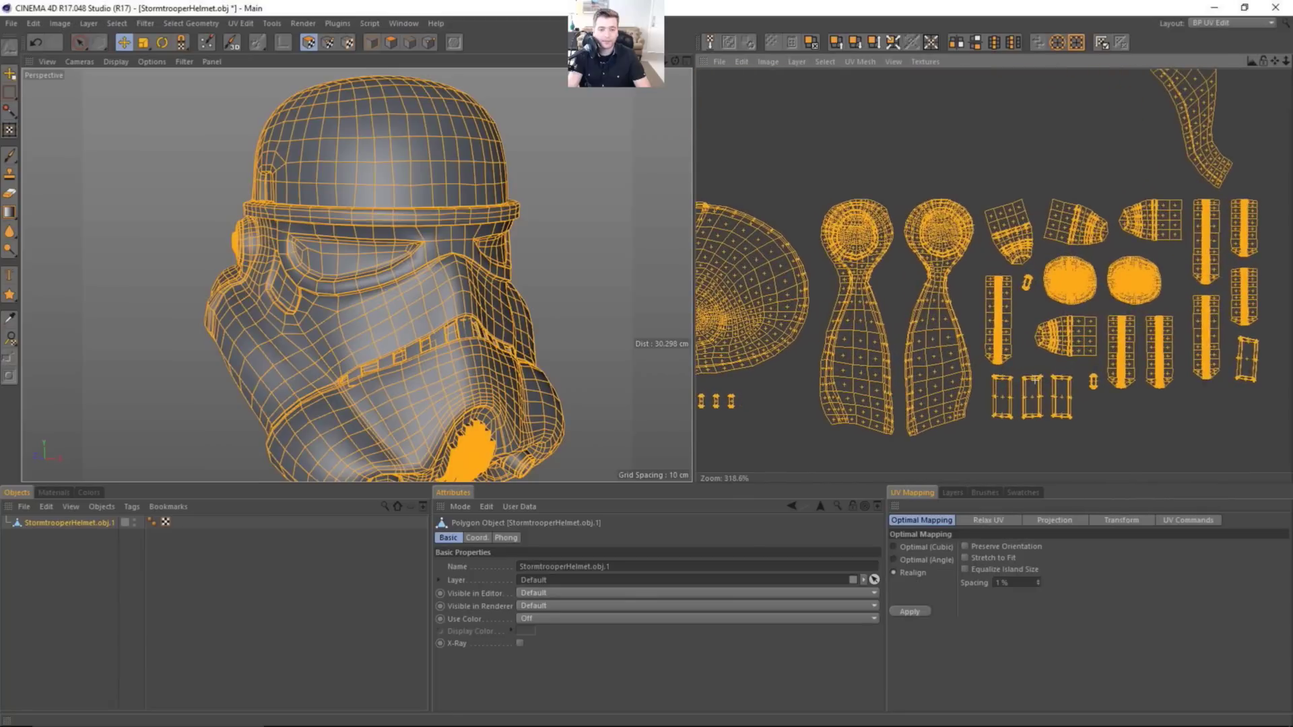
middle_click_drag(1125, 233, 1096, 238, "alt")
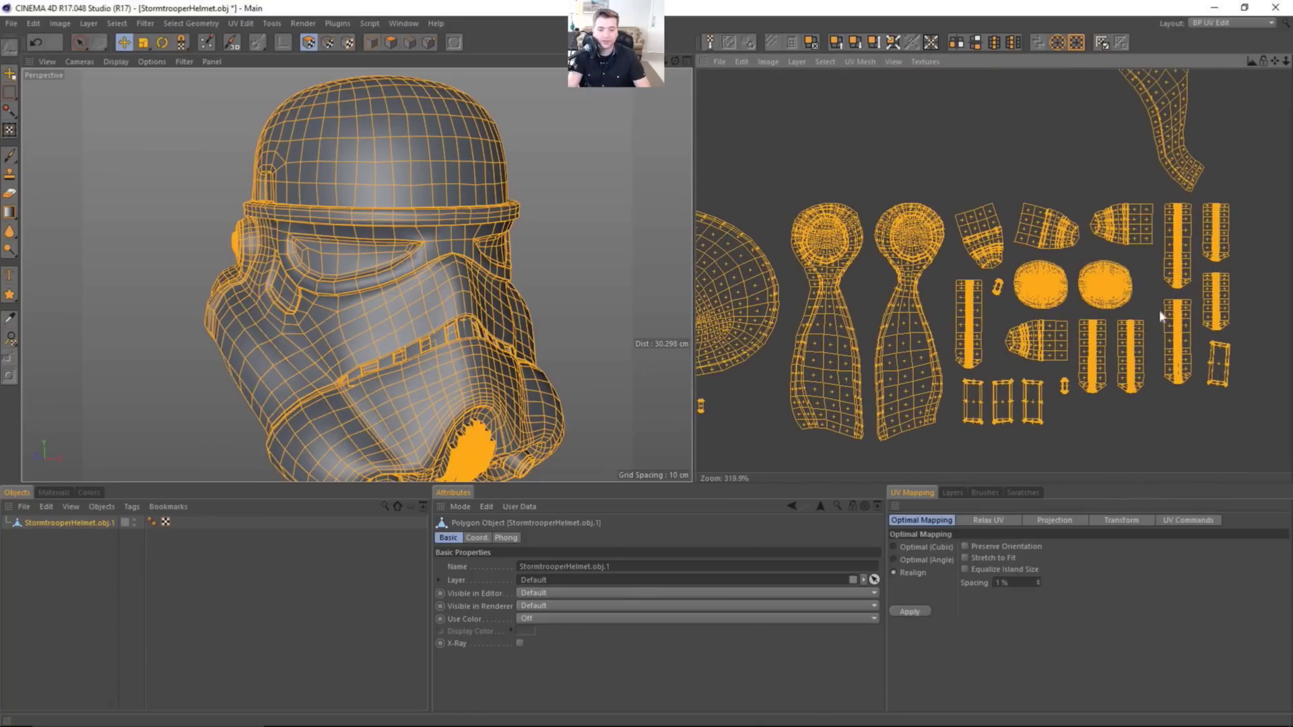
scroll(1070, 295, "up", 15)
scroll(1070, 294, "down", 18)
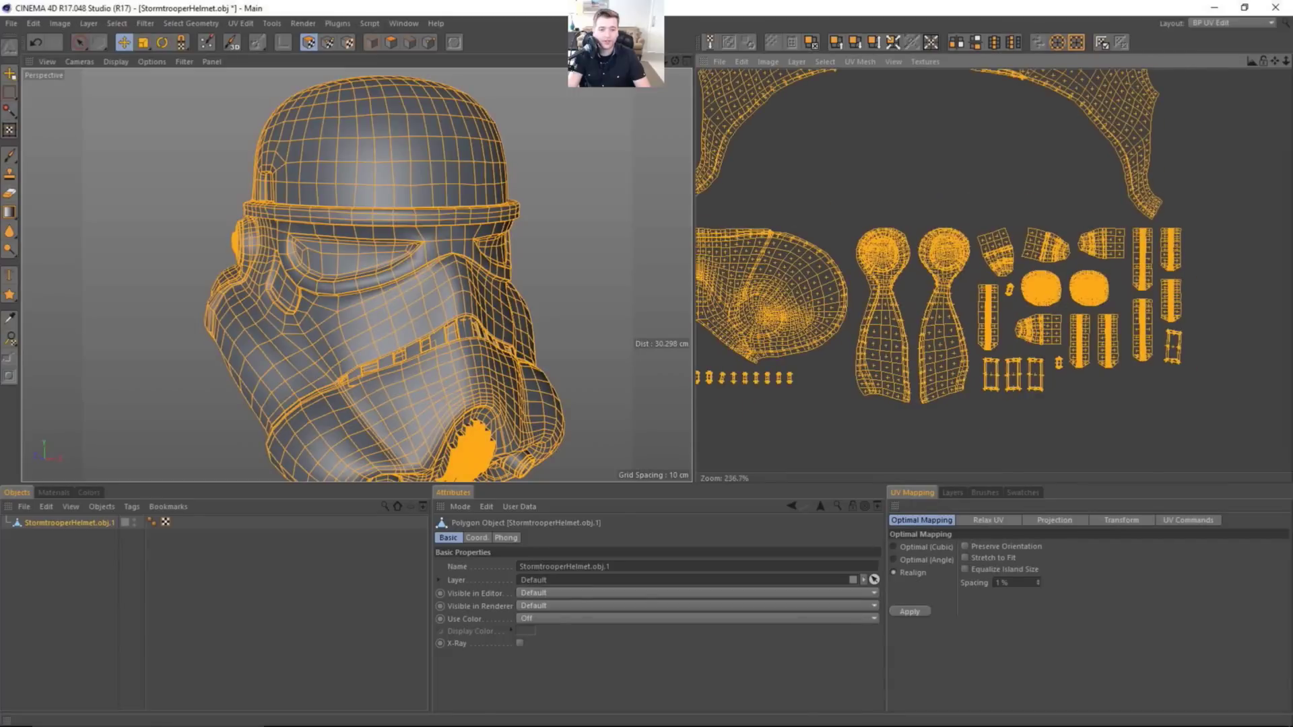
scroll(1048, 285, "down", 5)
Inspect the helmet mesh from the side and front to compare its parts with the unwrapped UV islands.
left_click_drag(432, 297, 513, 302, "alt")
left_click_drag(503, 351, 473, 354, "alt")
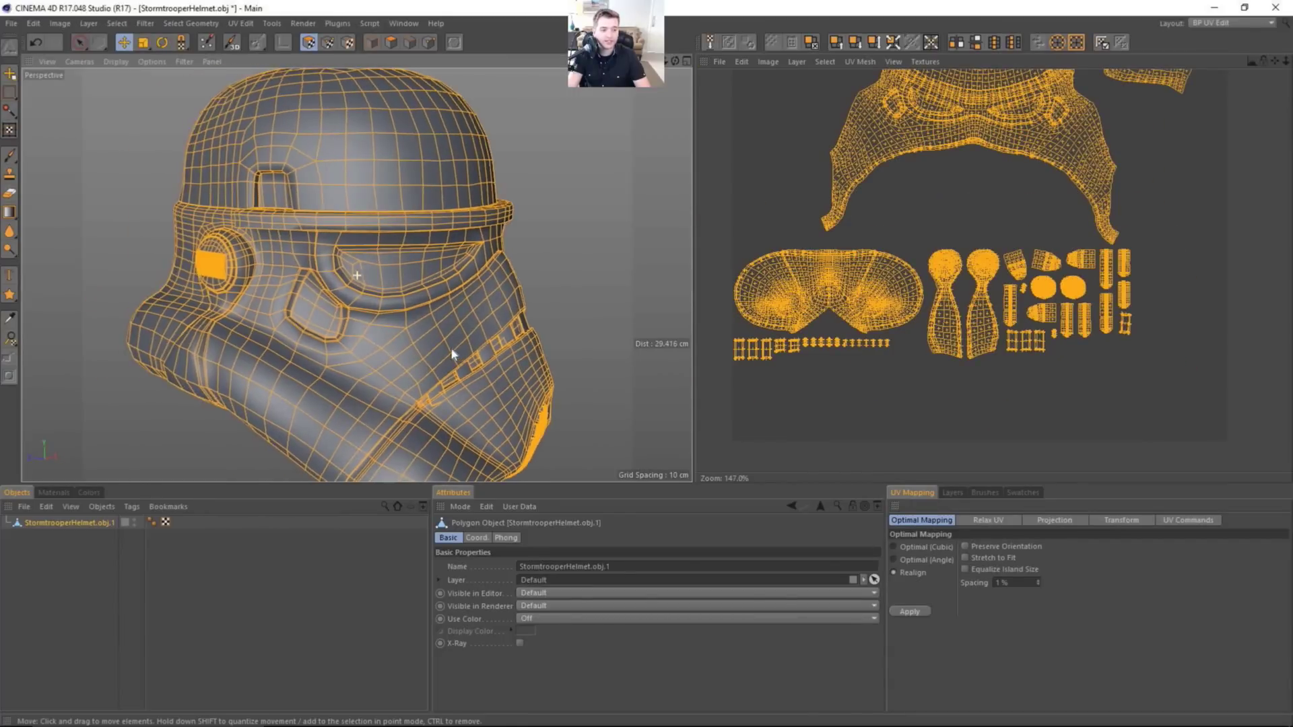
scroll(473, 353, "down", 5)
scroll(1071, 276, "down", 4)
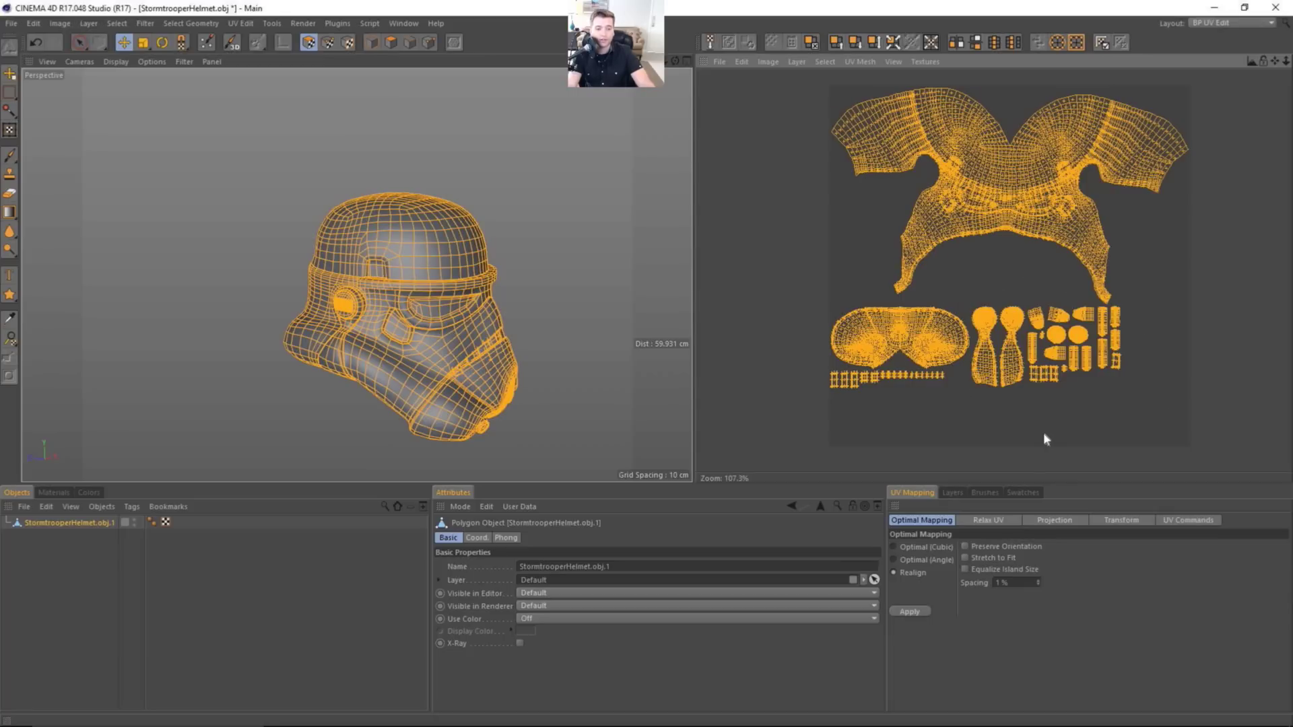
left_click_drag(473, 336, 505, 340, "alt")
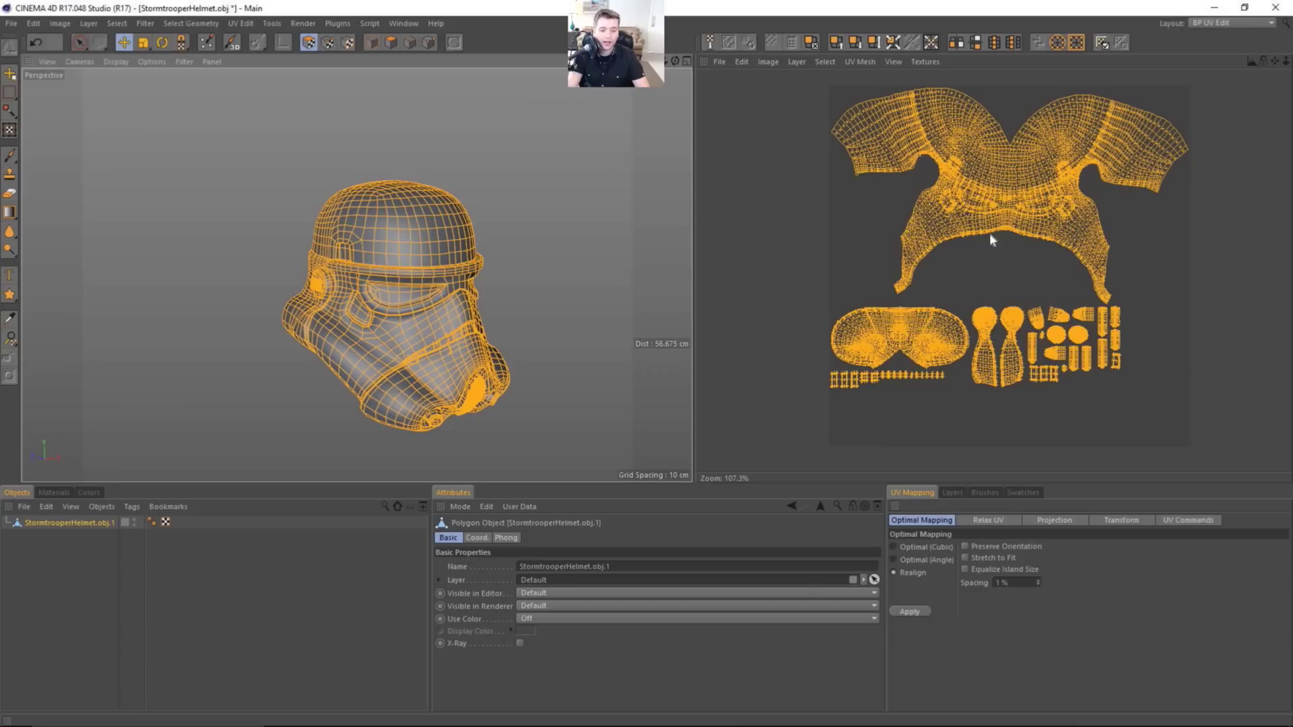
middle_click_drag(436, 313, 404, 300, "alt")
left_click_drag(404, 301, 397, 289, "alt")
right_click_drag(397, 289, 431, 298, "alt")
left_click_drag(431, 297, 401, 274, "alt")
middle_click_drag(401, 273, 401, 270, "alt")
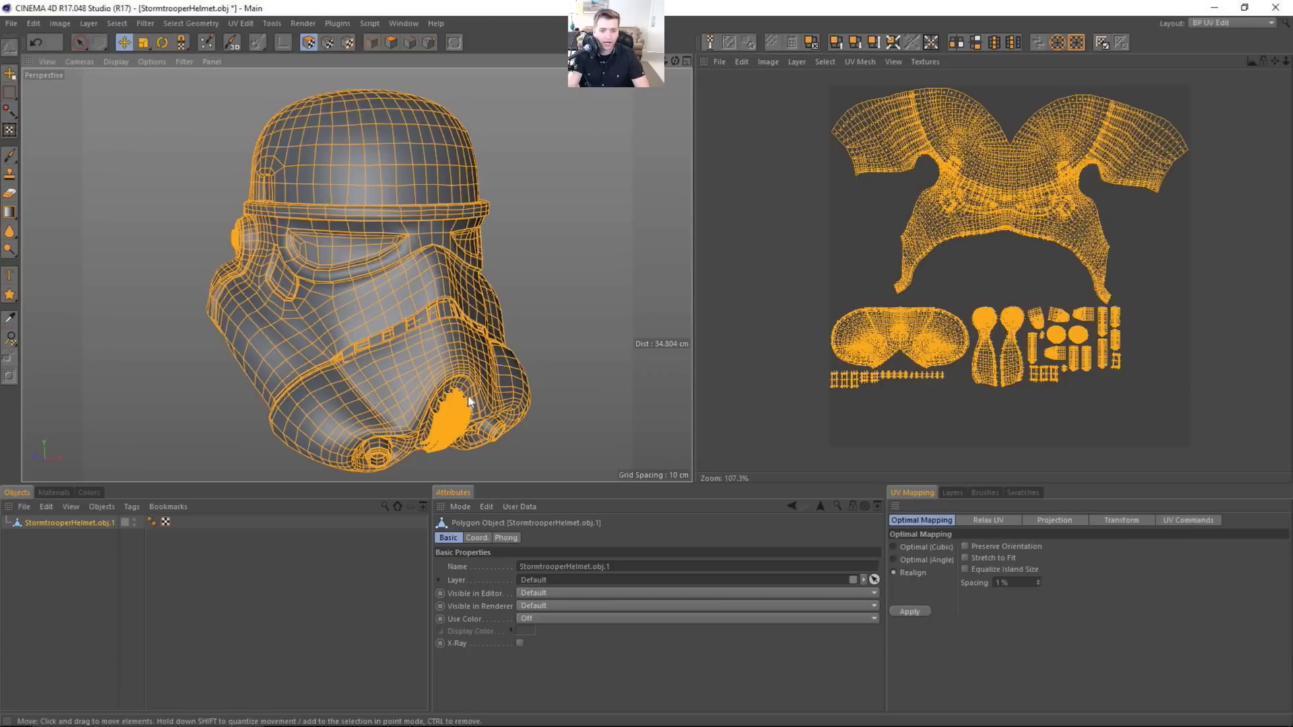
left_click_drag(468, 396, 465, 369, "alt")
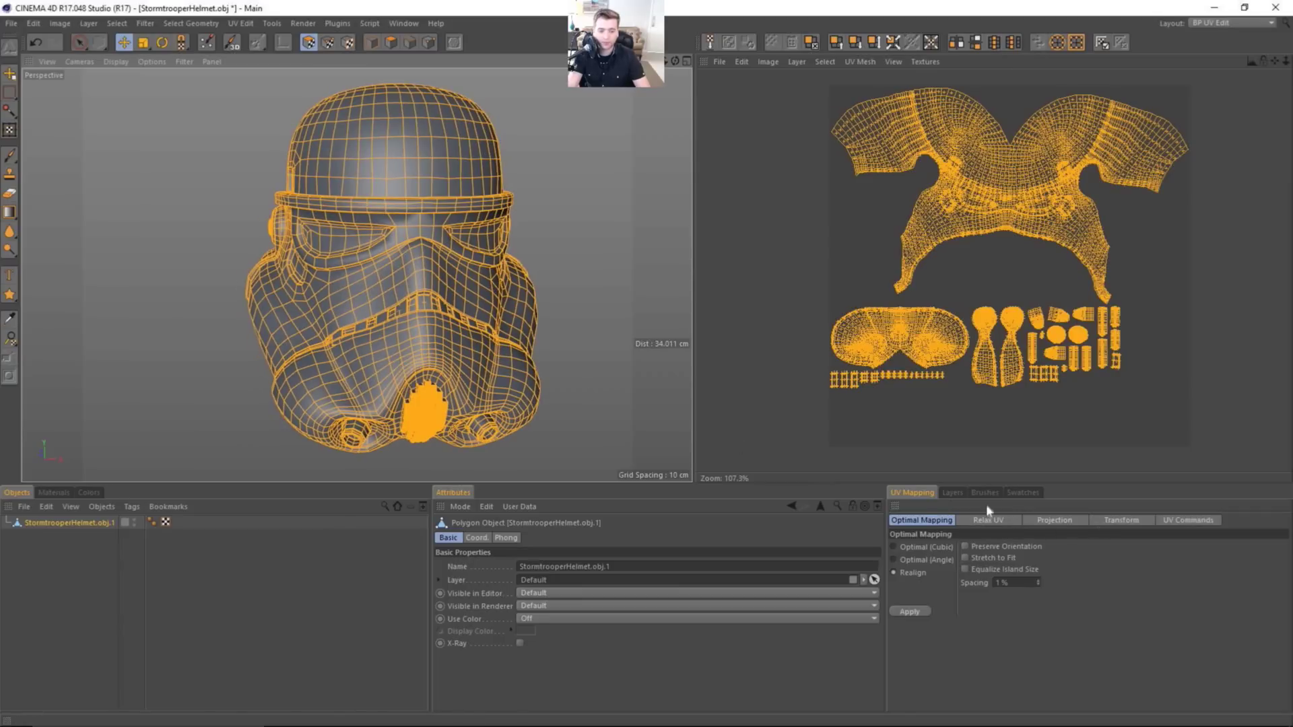
left_click(997, 524)
left_click(1076, 523)
left_click(1121, 525)
left_click(1177, 526)
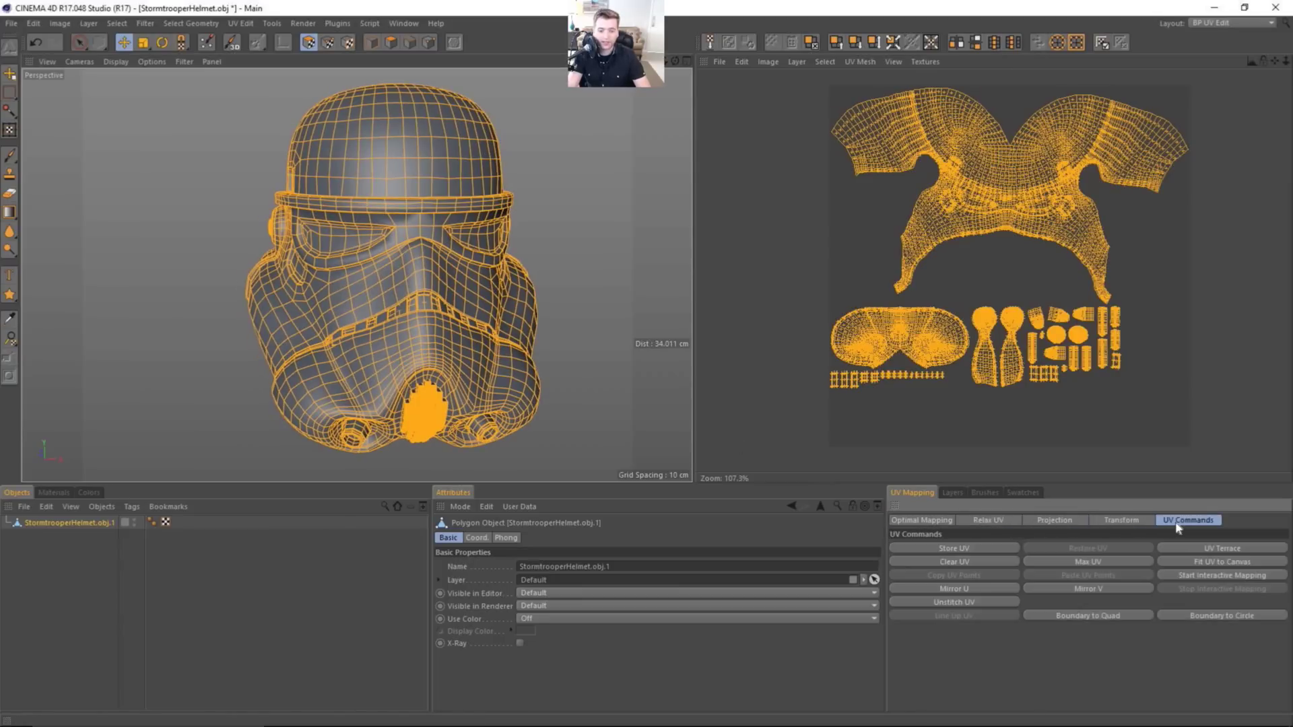
left_click(941, 523)
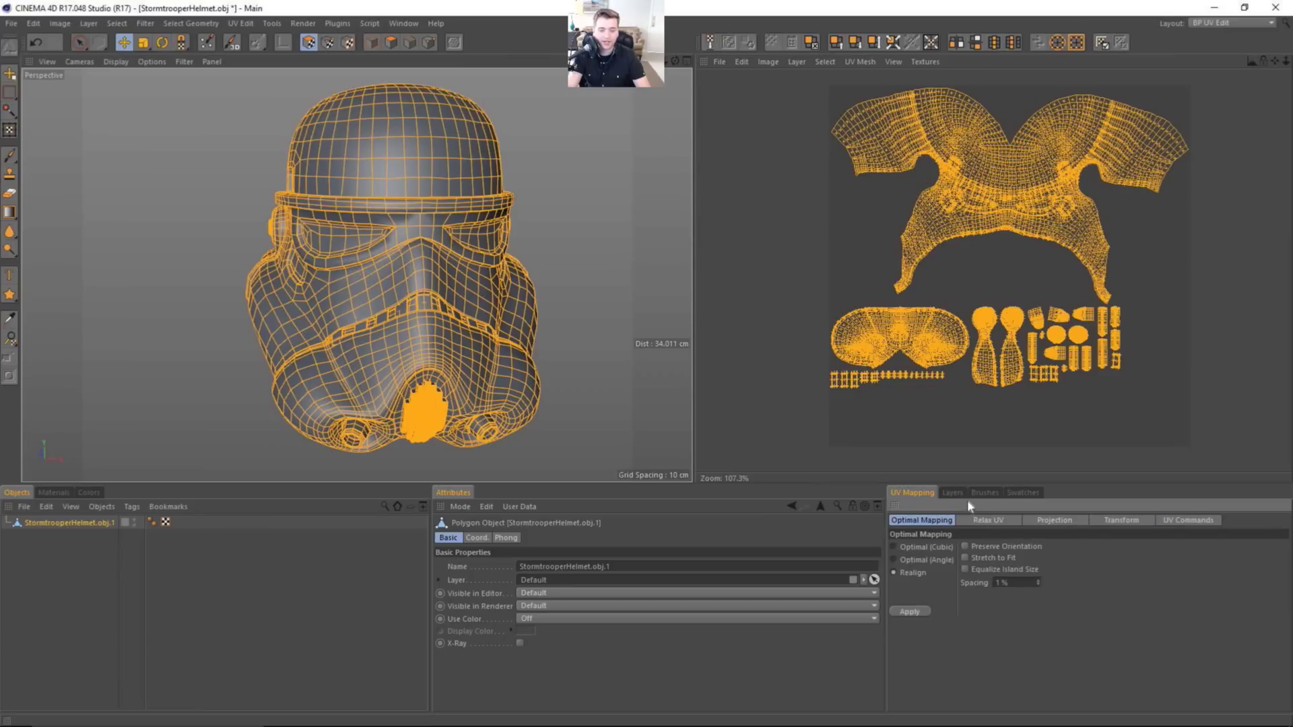
left_click(955, 492)
left_click(996, 495)
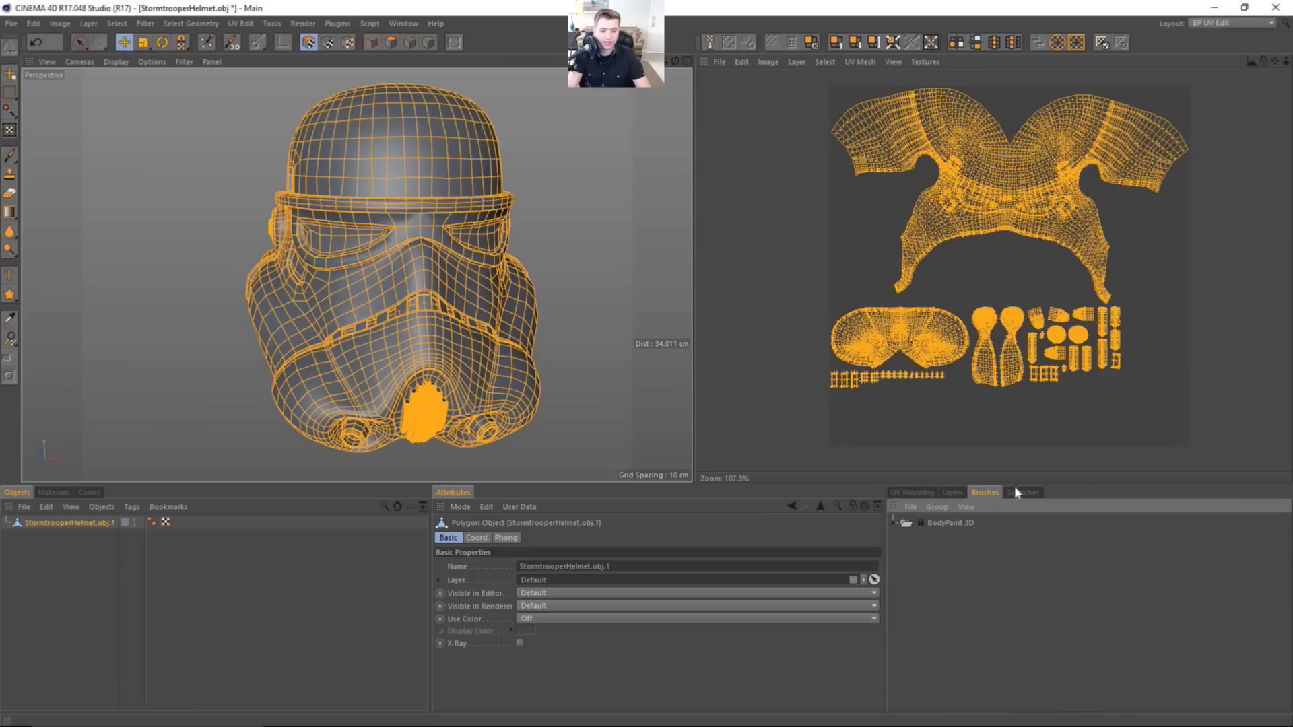
left_click(1016, 492)
left_click(915, 492)
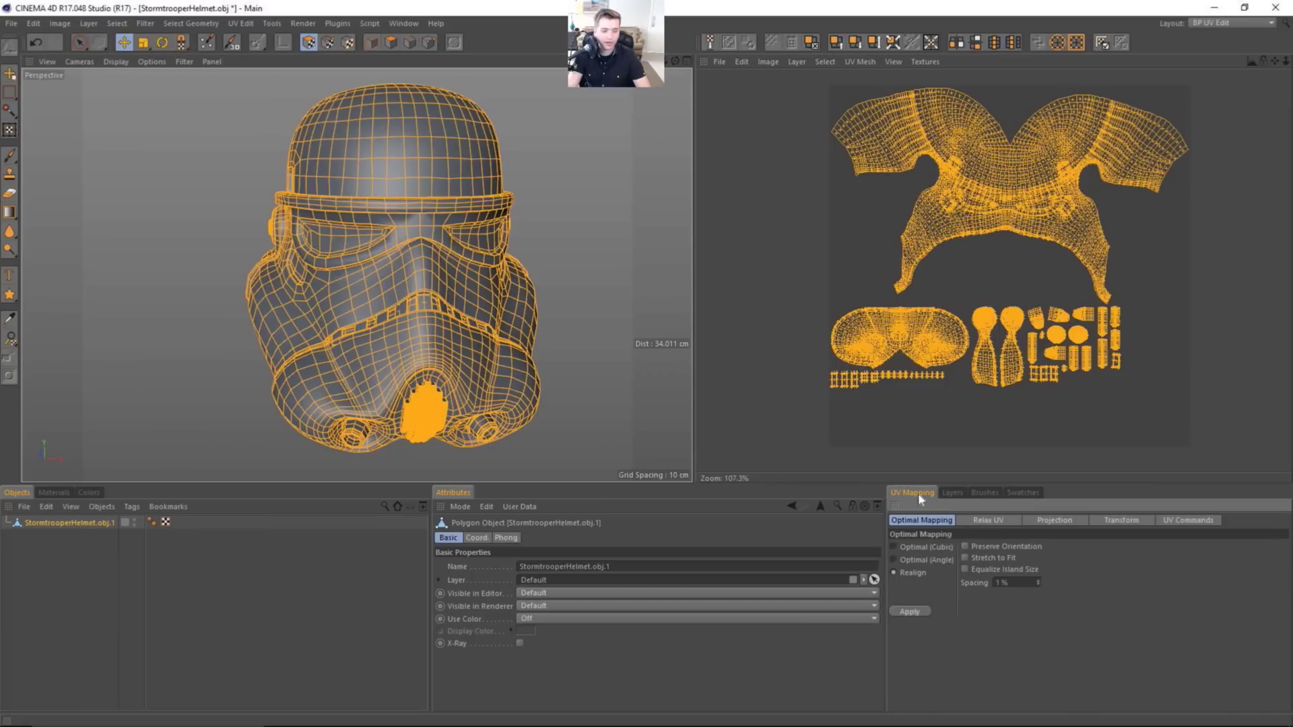
left_click(88, 493)
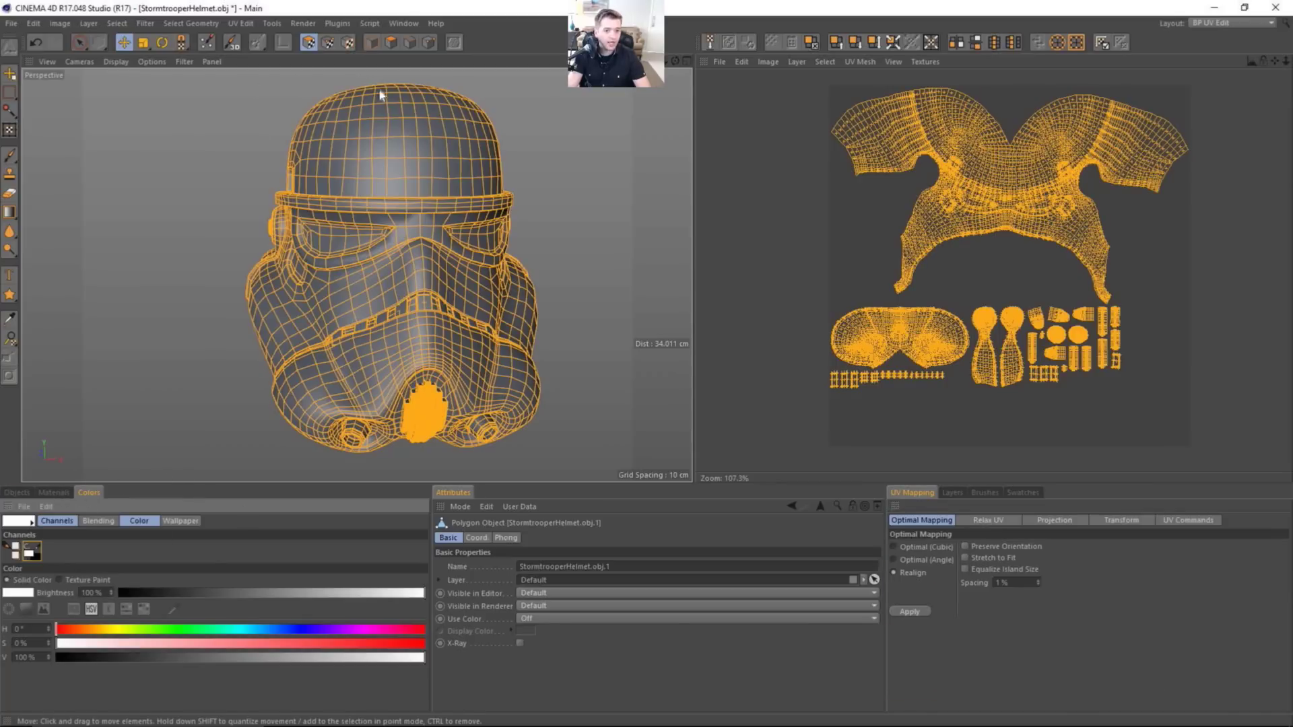
Select the polygons of the helmet's left eye lens with Live Selection.
scroll(1040, 360, "up", 4)
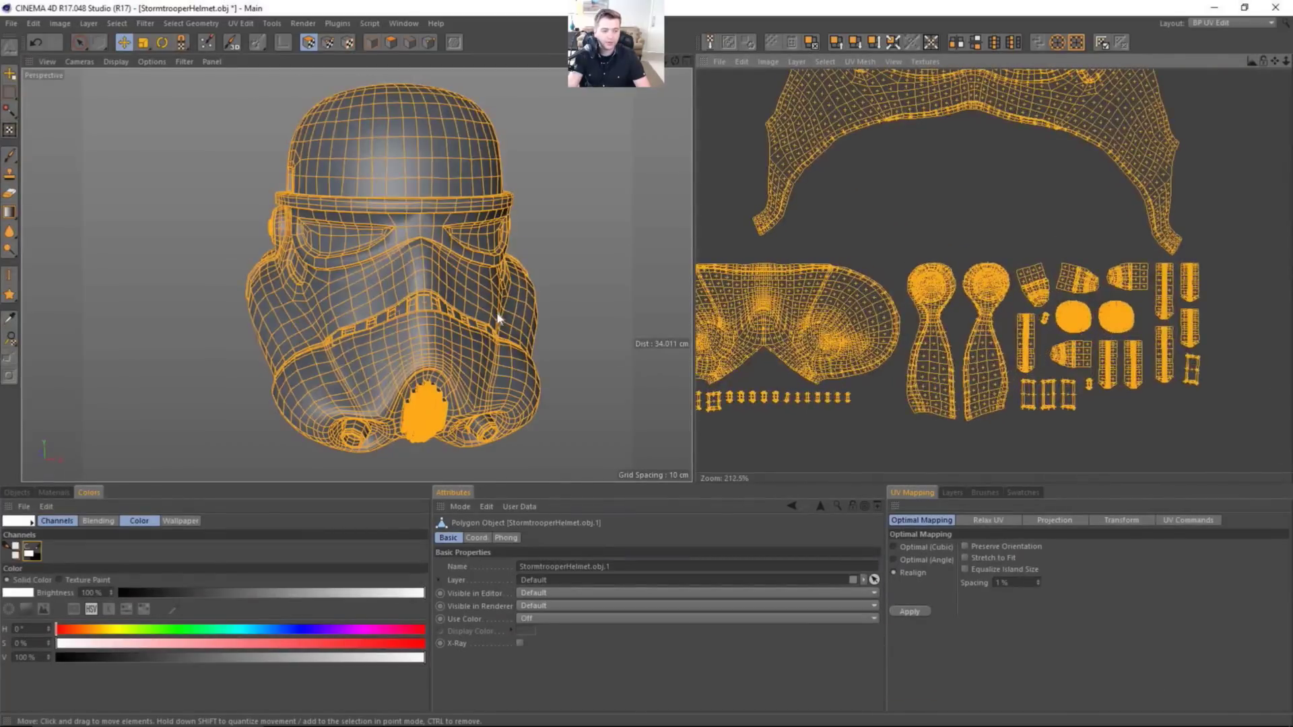
left_click_drag(499, 312, 458, 322, "alt")
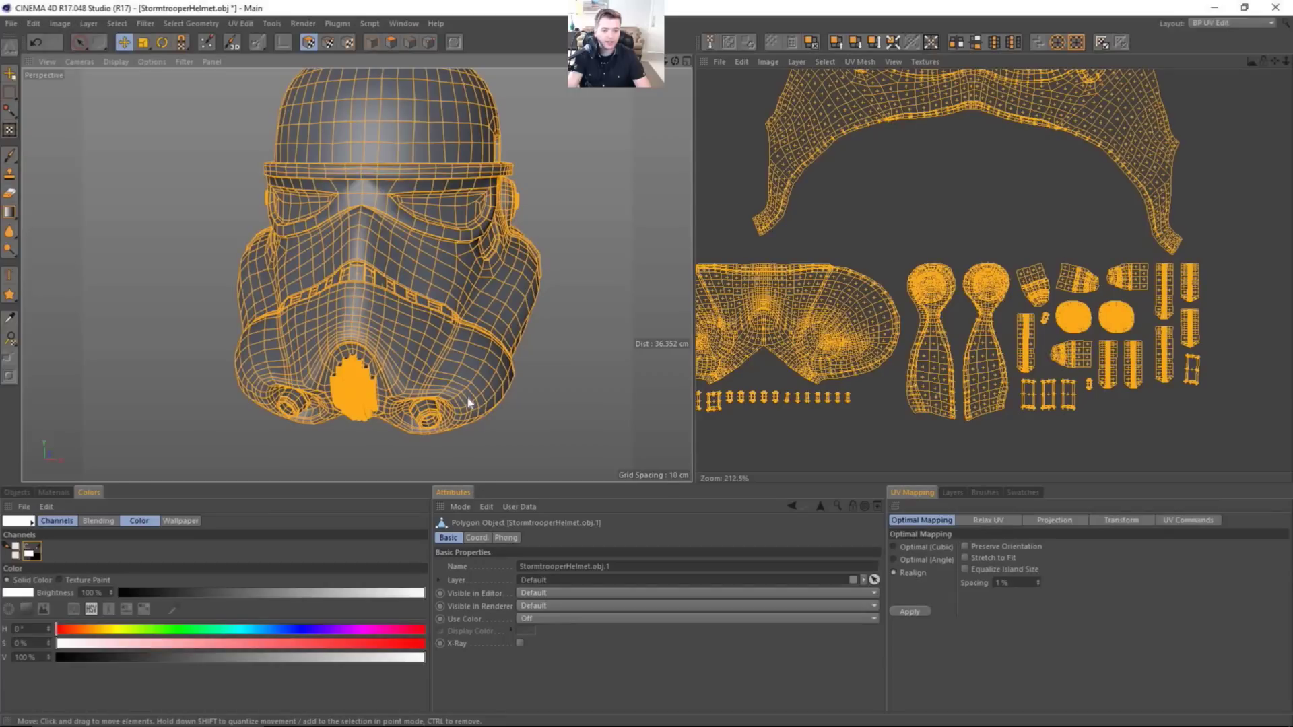
middle_click_drag(896, 283, 920, 382, "alt")
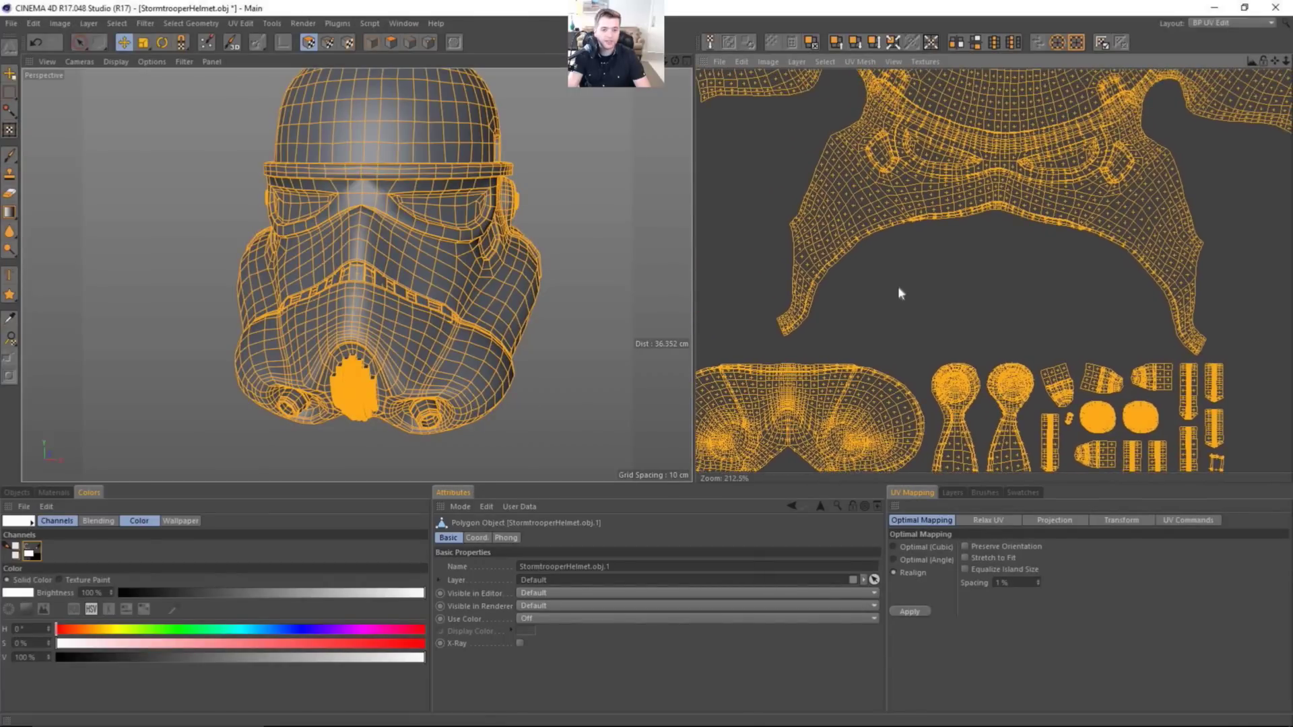
left_click_drag(485, 244, 389, 225, "alt")
scroll(506, 217, "up", 10)
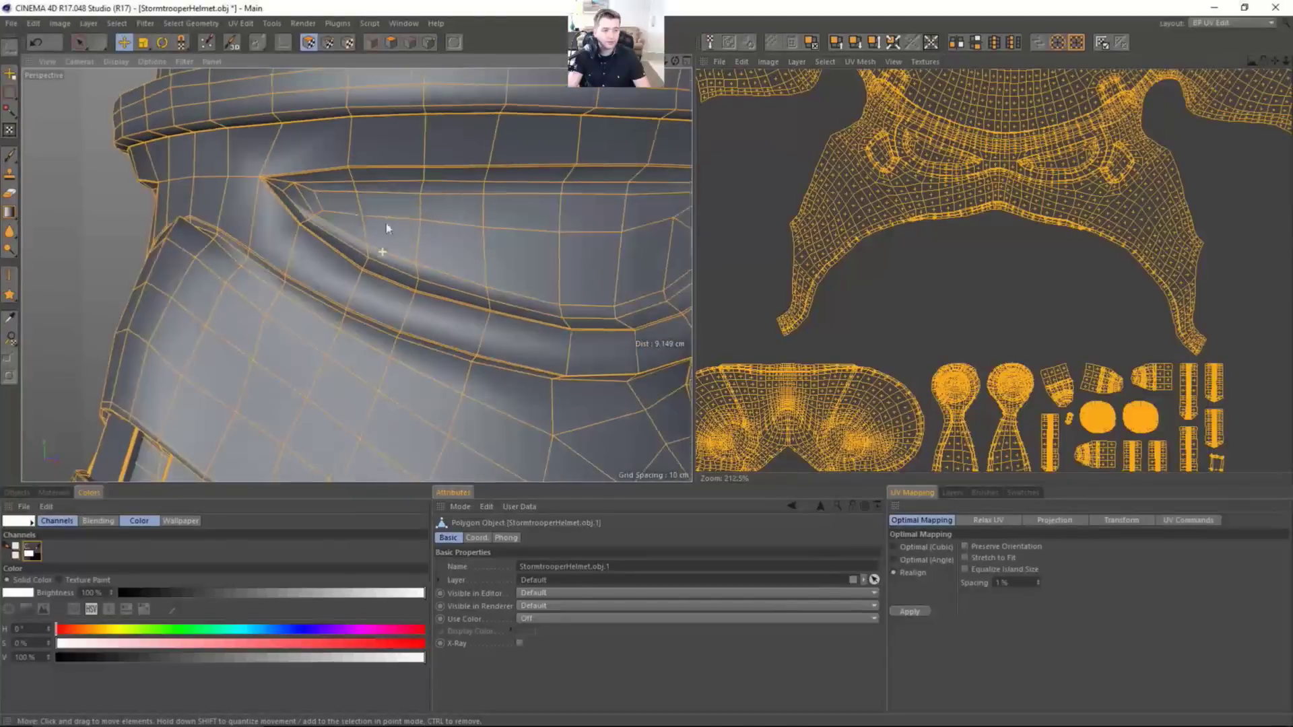
left_click(79, 45)
left_click(318, 197)
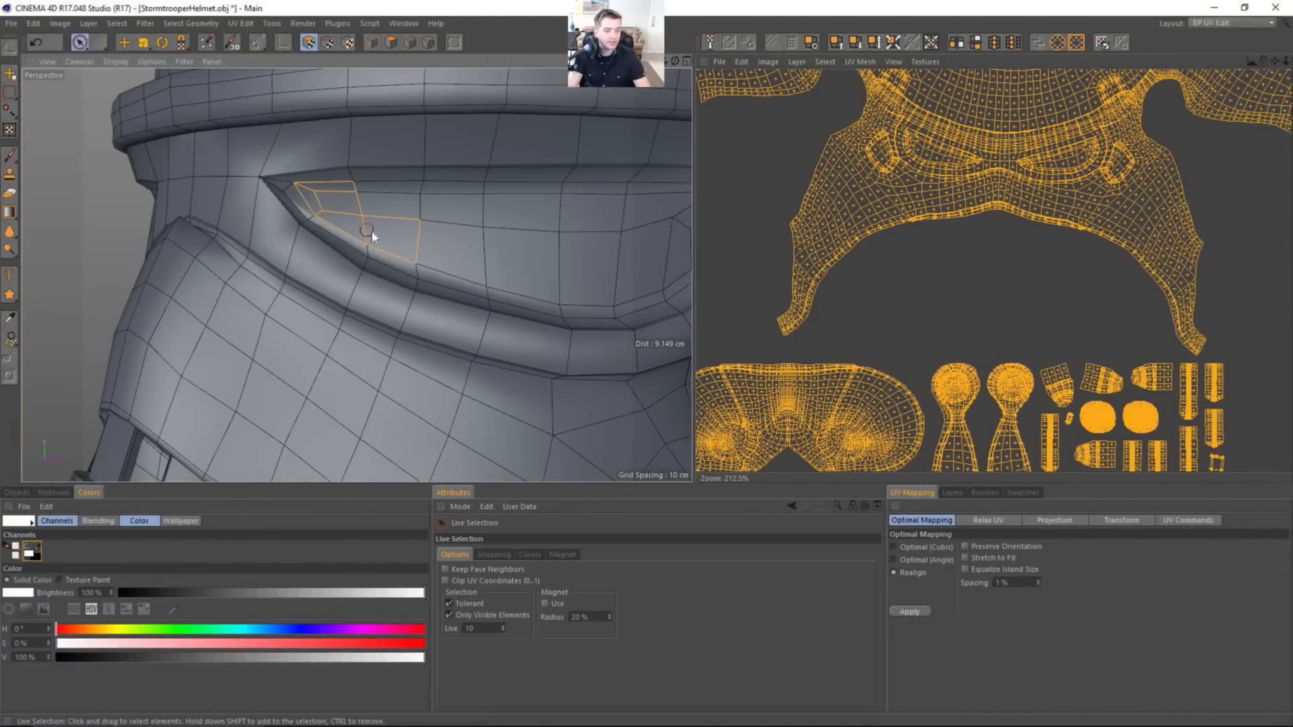
mouse_move(371, 232)
left_mouse_down()
mouse_move(578, 260)
mouse_move(430, 273)
left_mouse_up()
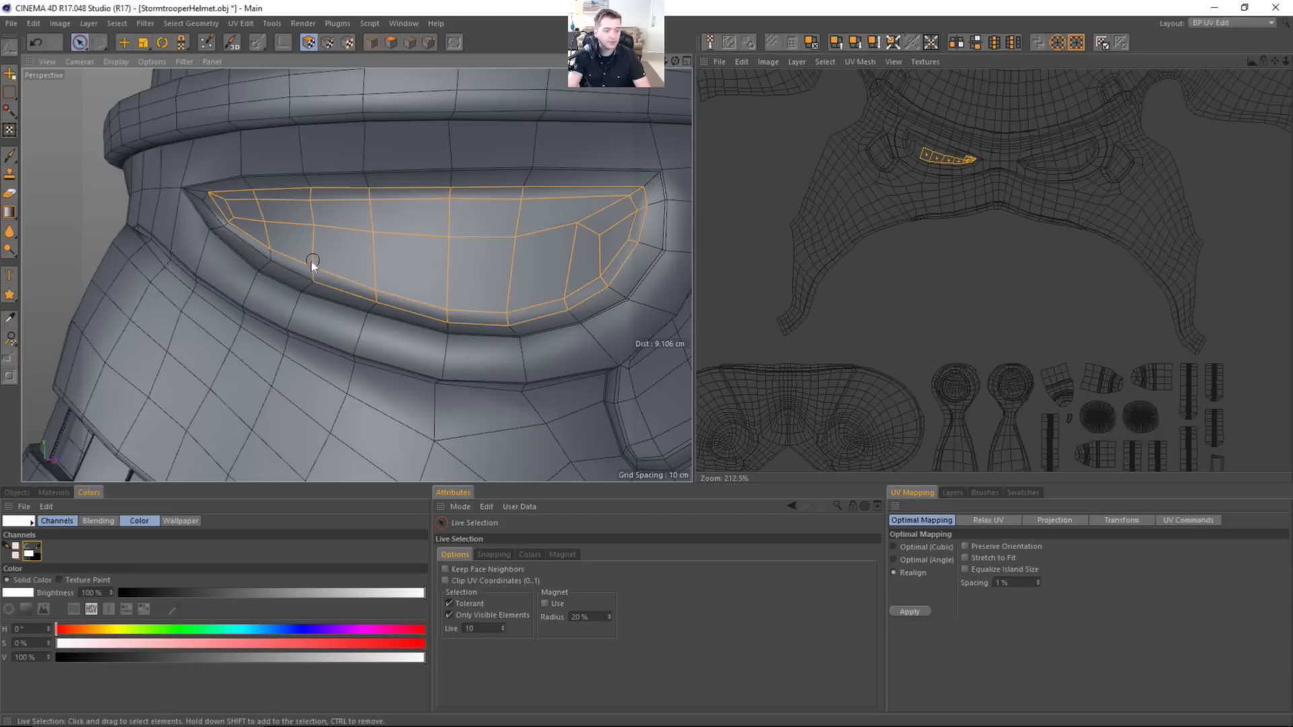
mouse_move(237, 224)
left_mouse_down("shift")
mouse_move(264, 214)
mouse_move(528, 244)
mouse_move(452, 236)
left_mouse_up("shift")
Add the polygons of the helmet's right eye lens to the selection.
scroll(453, 240, "up", 6)
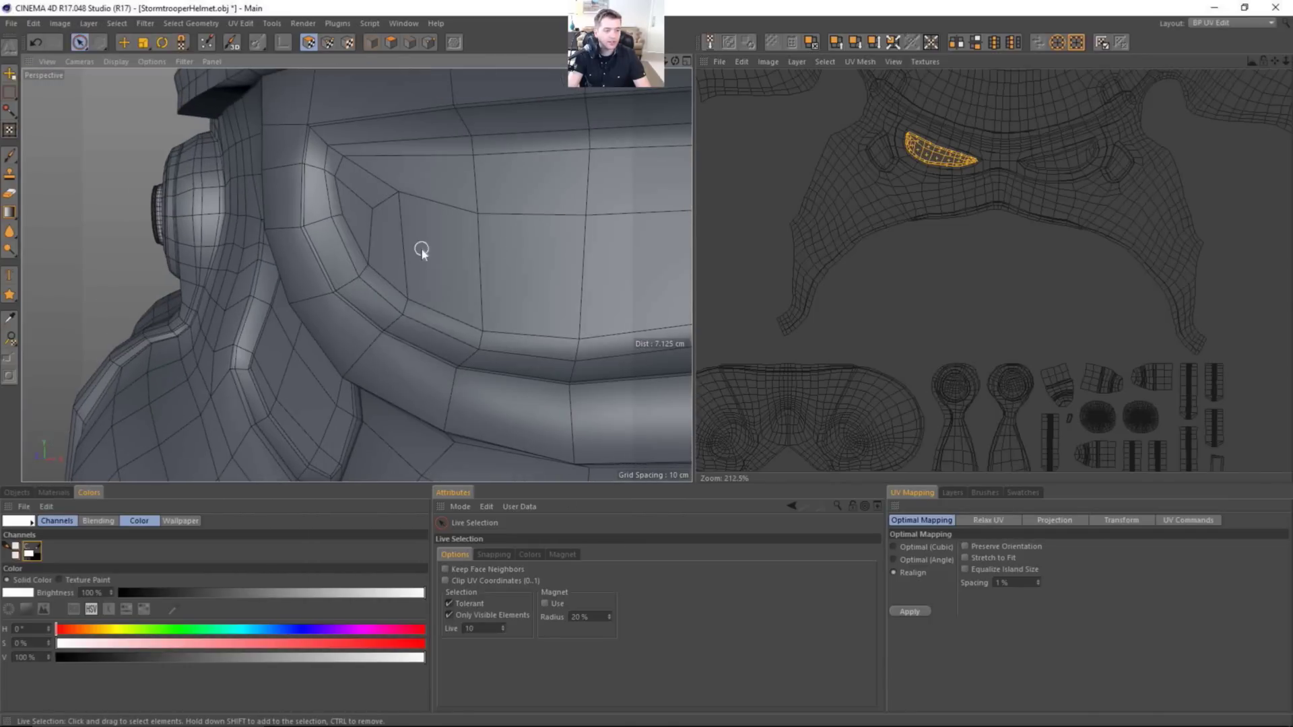
mouse_move(503, 289)
left_mouse_down("alt")
mouse_move(340, 251)
mouse_move(553, 214)
mouse_move(360, 193)
mouse_move(139, 201)
mouse_move(179, 292)
mouse_move(264, 323)
mouse_move(401, 285)
left_mouse_up("alt")
left_click_drag(577, 217, 607, 195, "shift")
right_click_drag(607, 195, 542, 268, "alt")
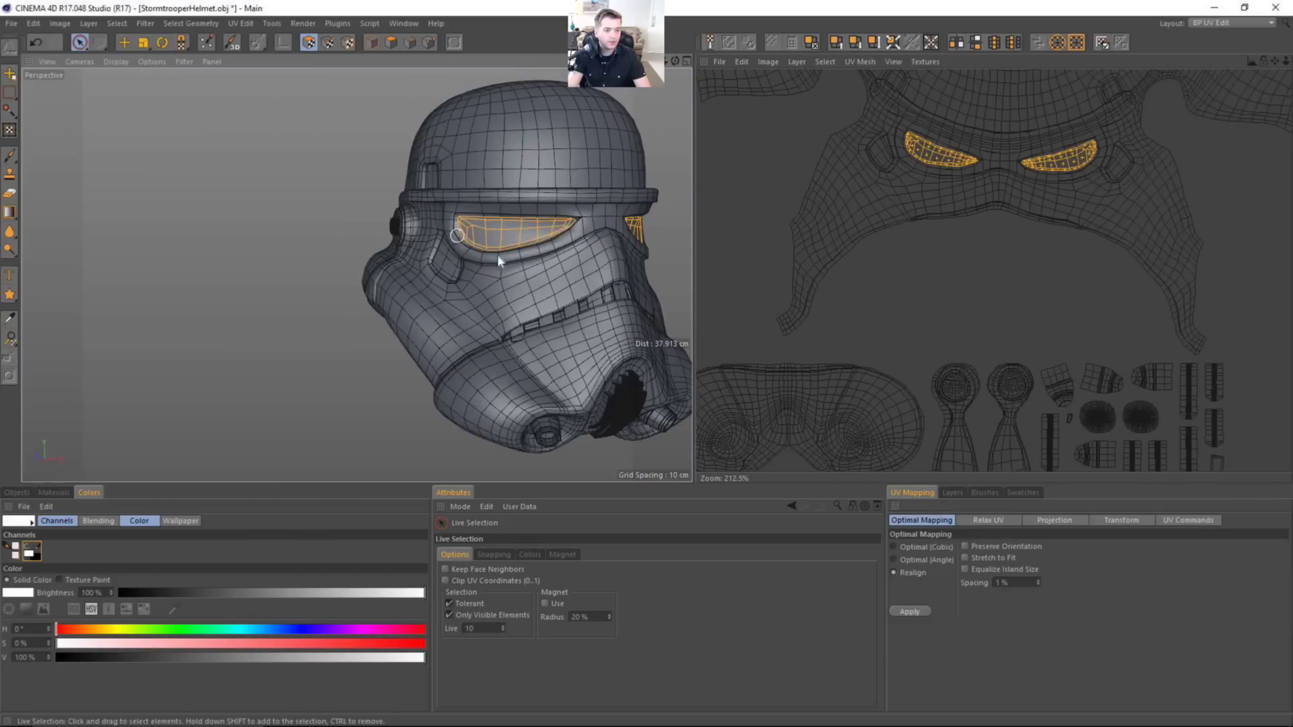
left_click_drag(542, 268, 660, 445, "alt")
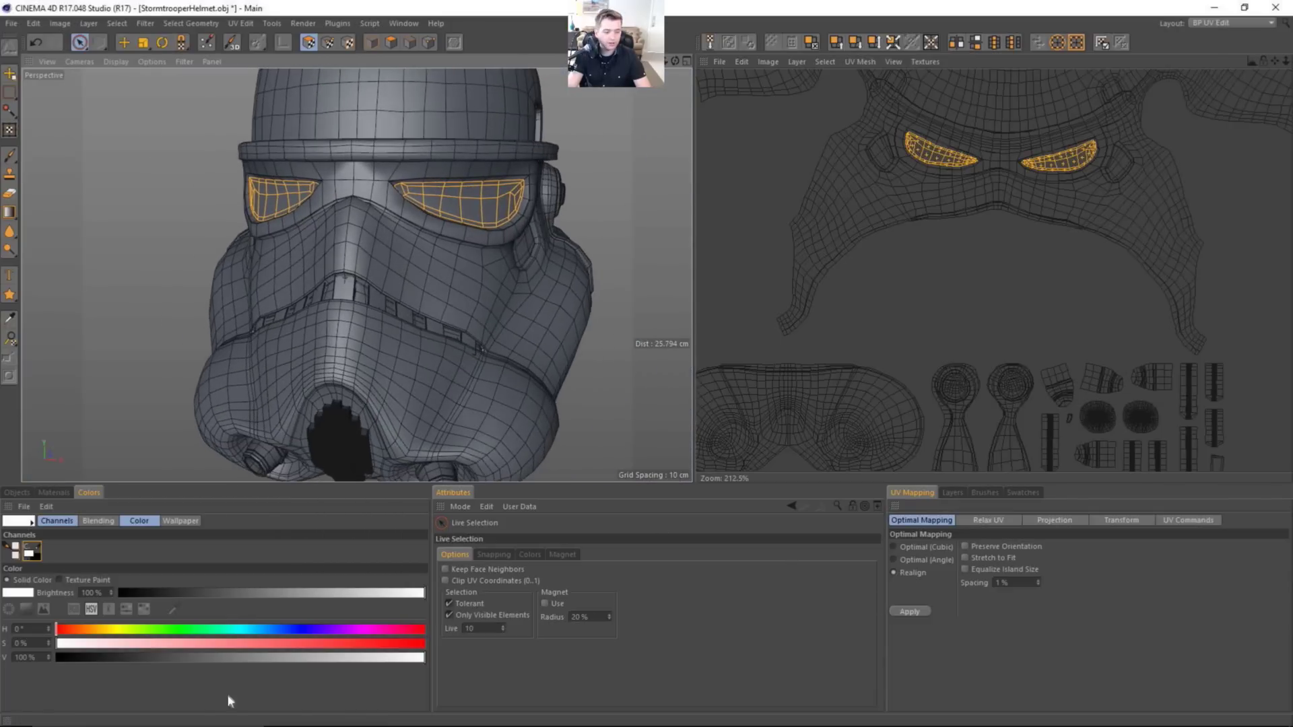
Create a new 4096 × 4096 pixel RGB texture named ID_map with a black background.
left_click(952, 492)
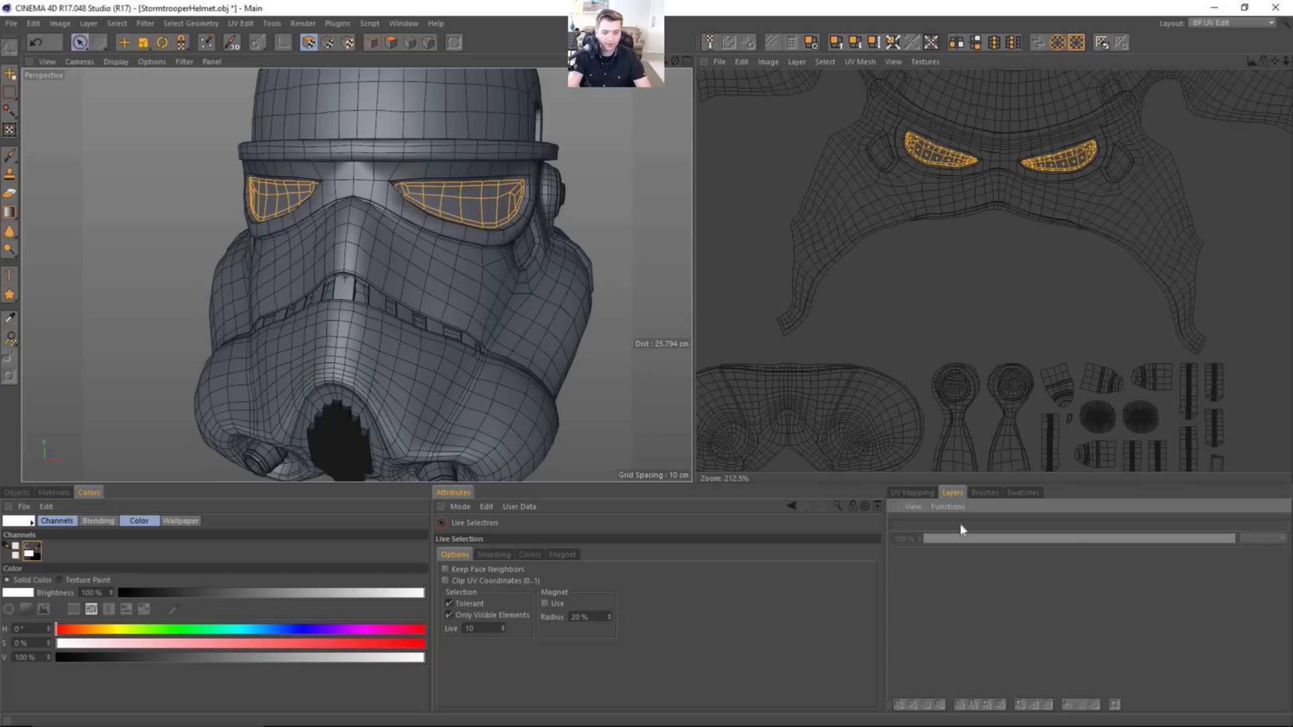
left_click(860, 61)
mouse_move(720, 61)
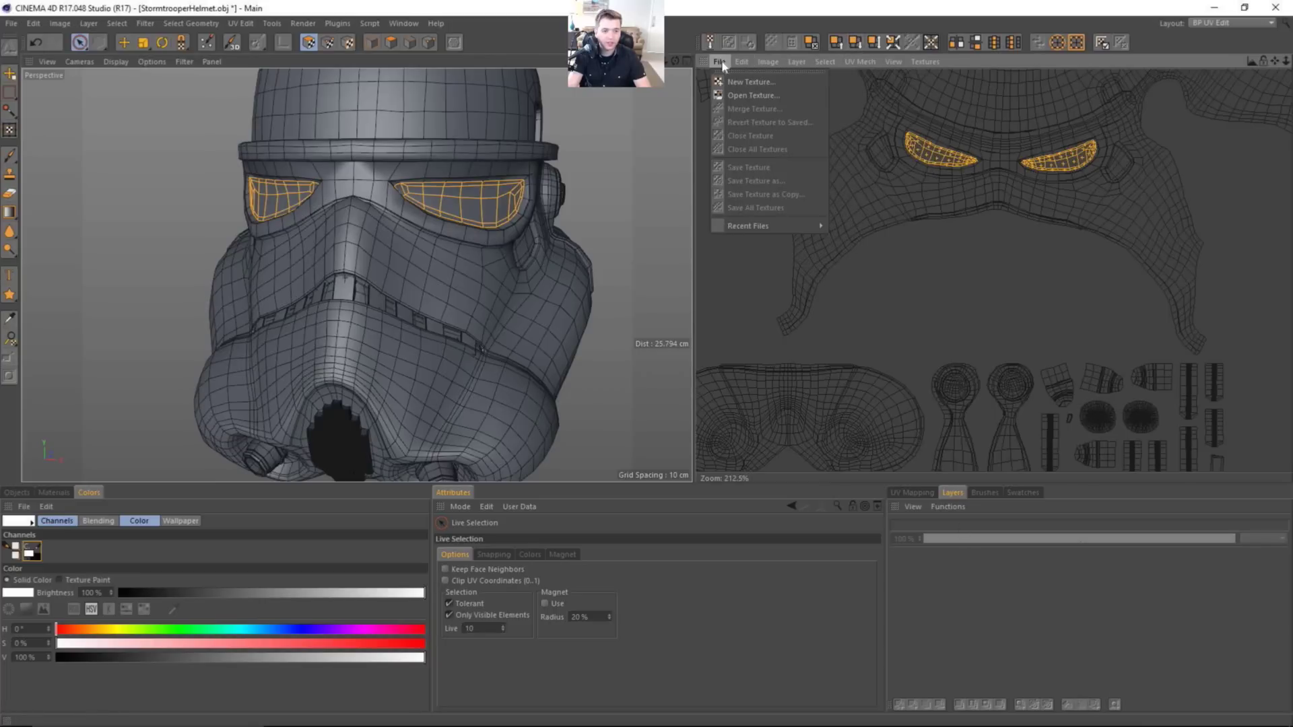
left_click(764, 83)
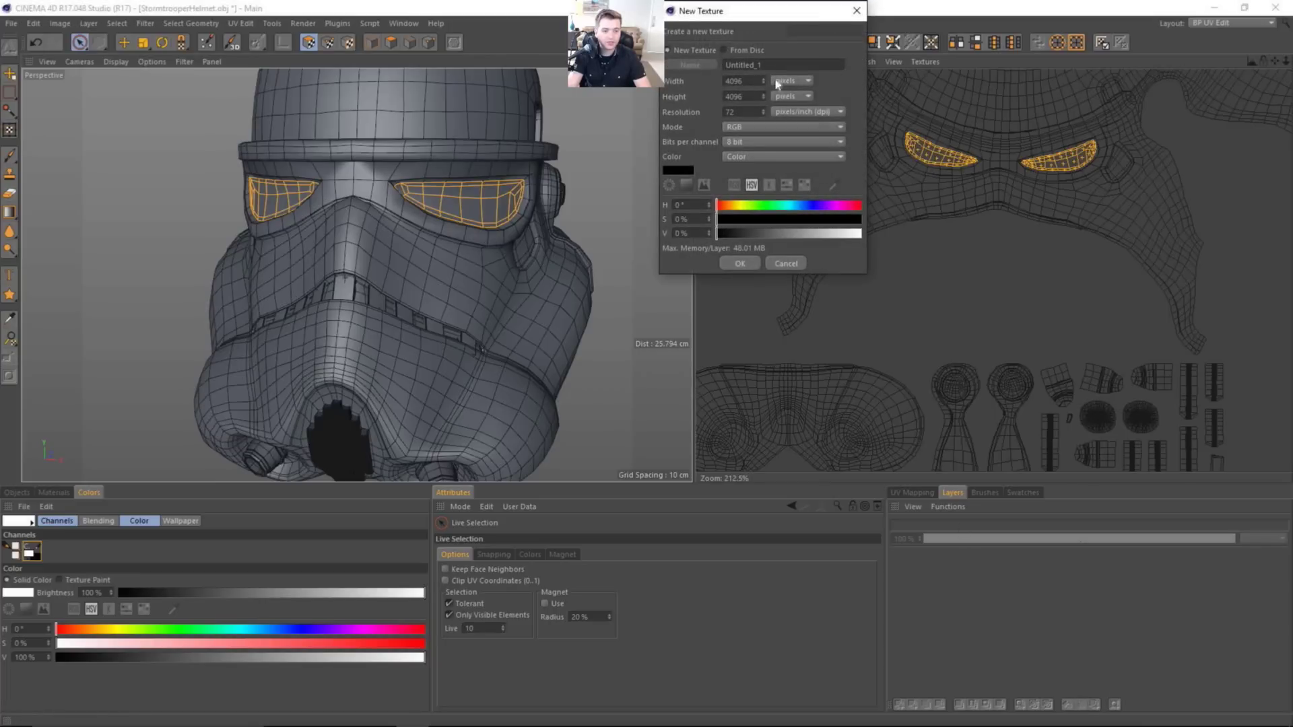
left_click_drag(758, 15, 731, 116)
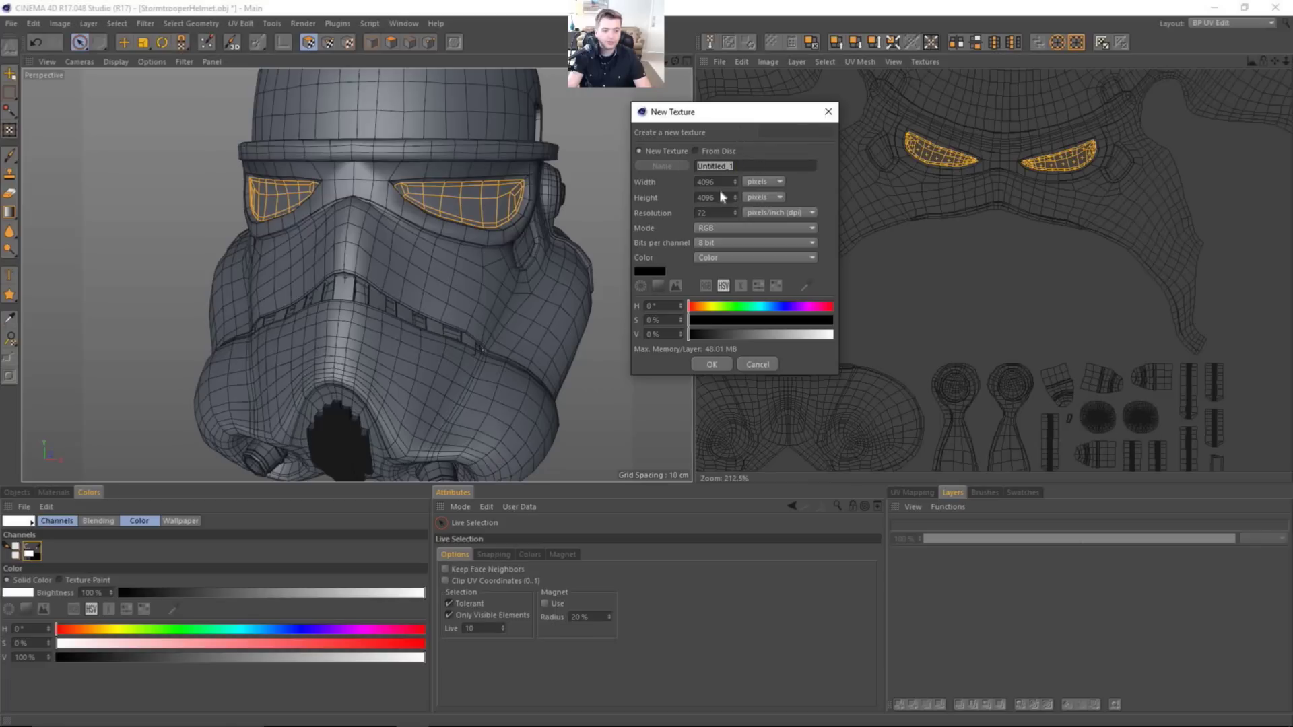
type("ID_")
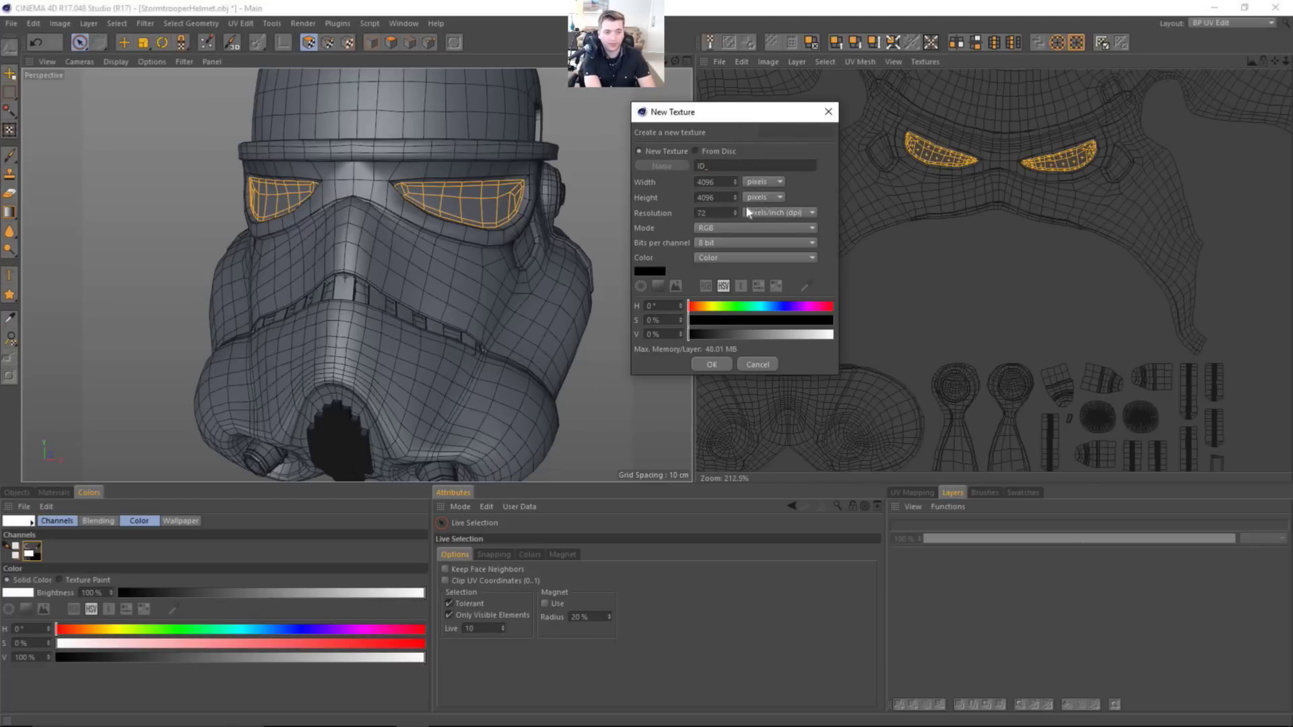
type("map")
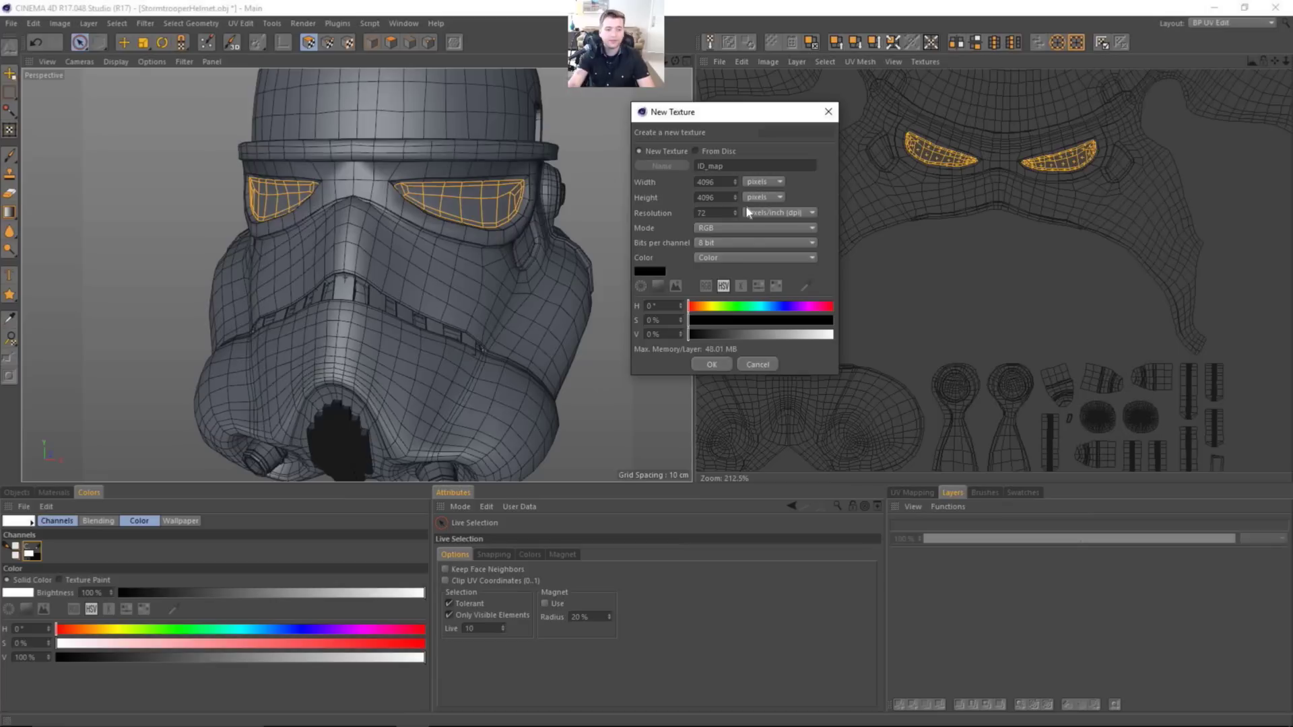
left_click(712, 364)
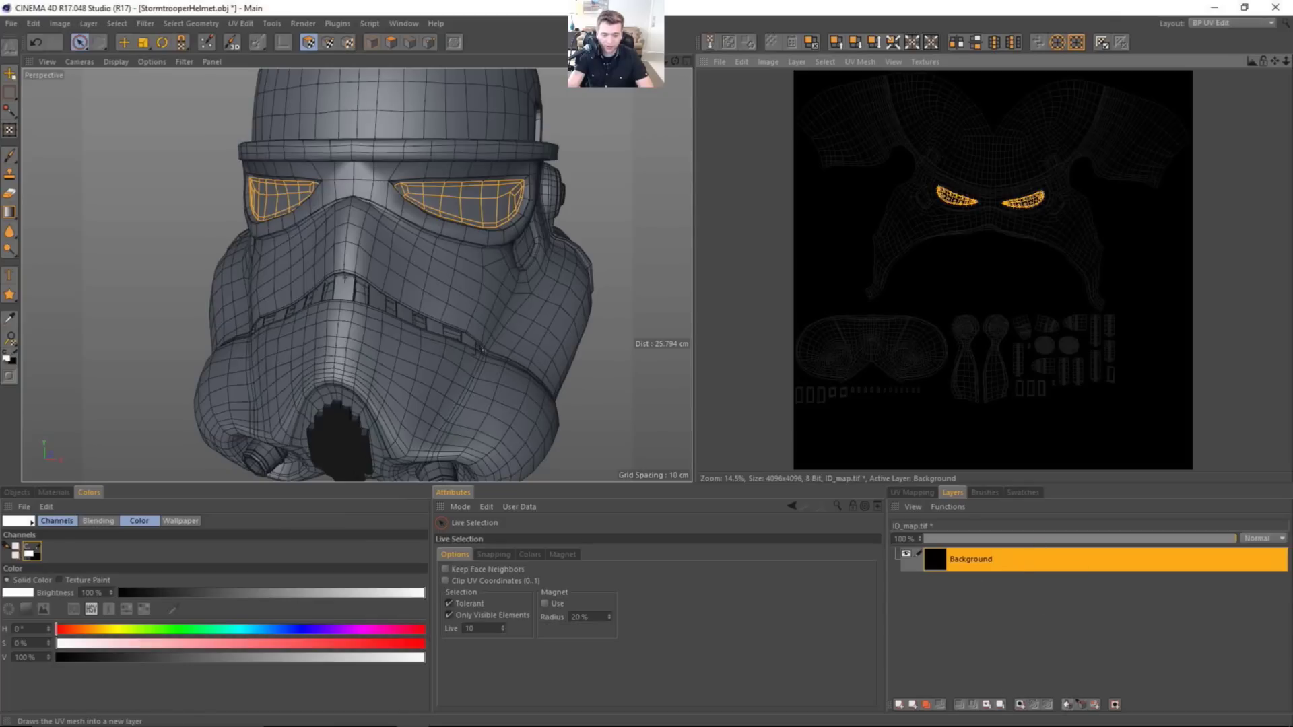
Fill the selected eye lens polygons with pure red on a new layer of the ID_map texture, and hide the Background layer.
left_click(899, 705)
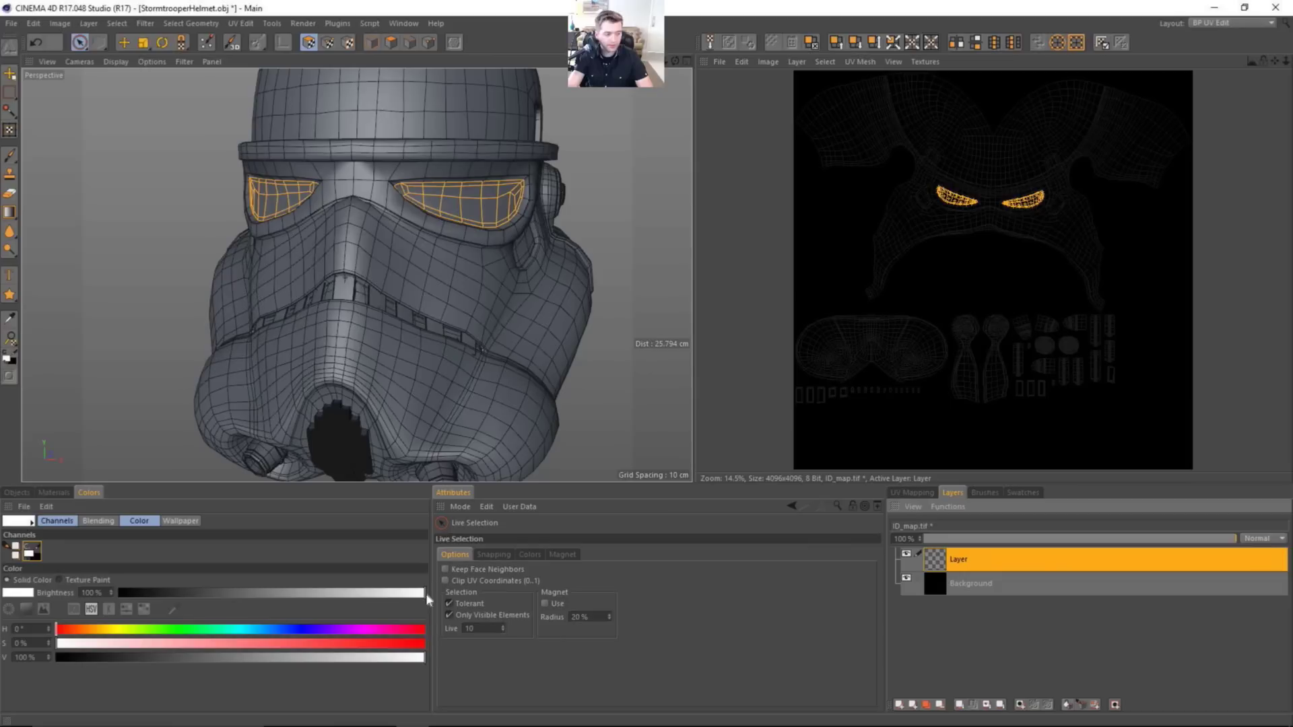
mouse_move(86, 629)
left_mouse_down()
mouse_move(424, 629)
mouse_move(458, 648)
left_mouse_up()
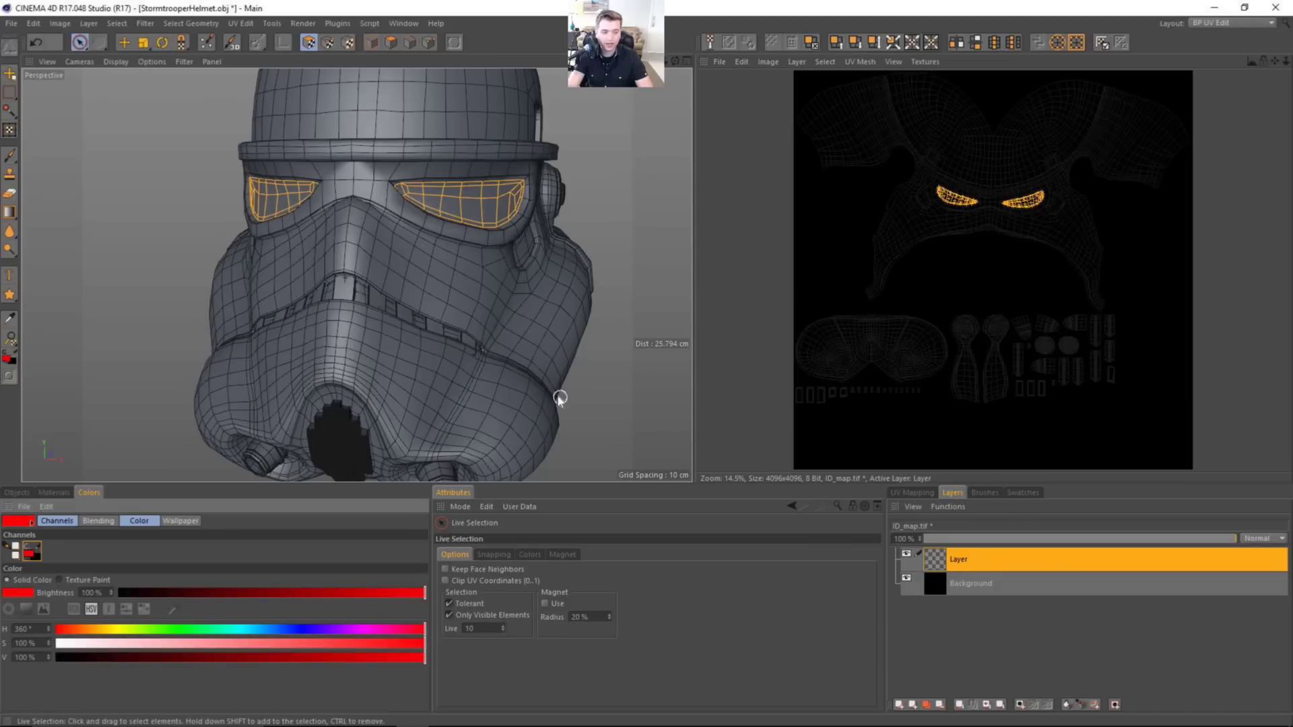
scroll(478, 336, "down", 4)
left_click_drag(472, 336, 407, 333, "alt")
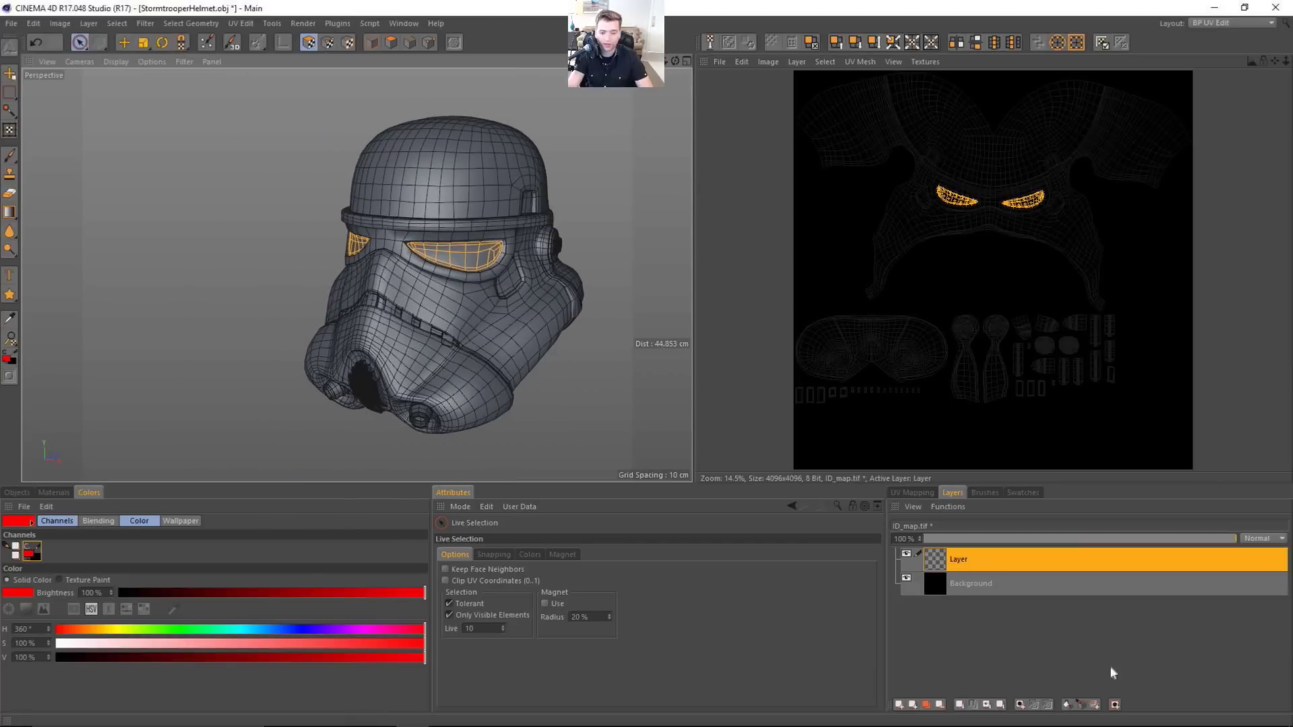
left_click(1067, 705)
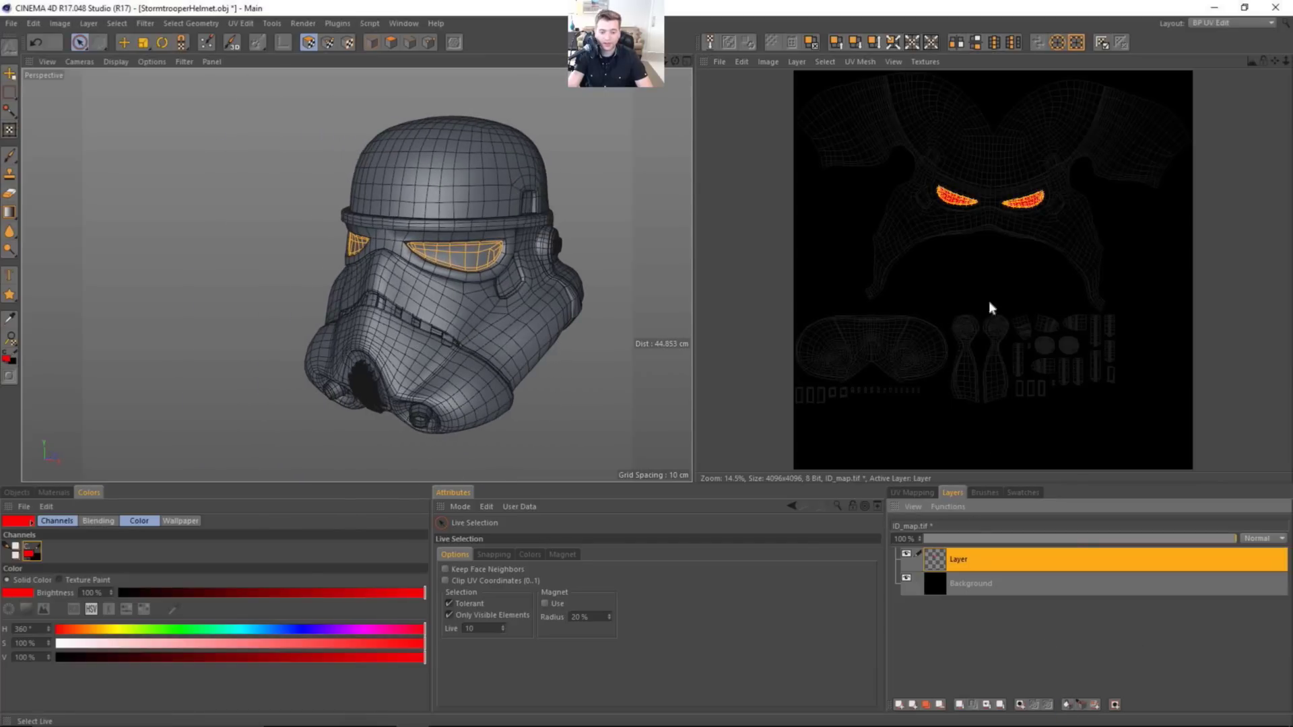
left_click(907, 576)
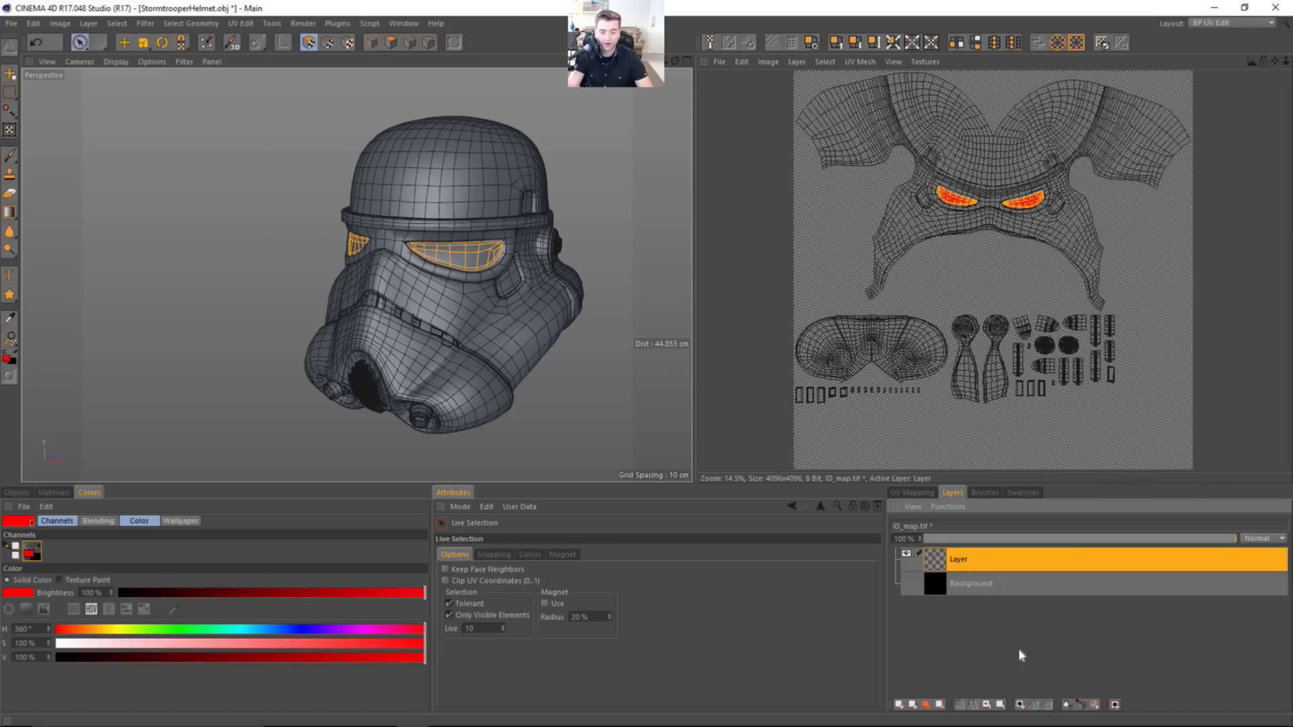
Add another layer to the texture and select the tooth polygons from the centre along one half of the helmet's frown opening.
left_click(958, 704)
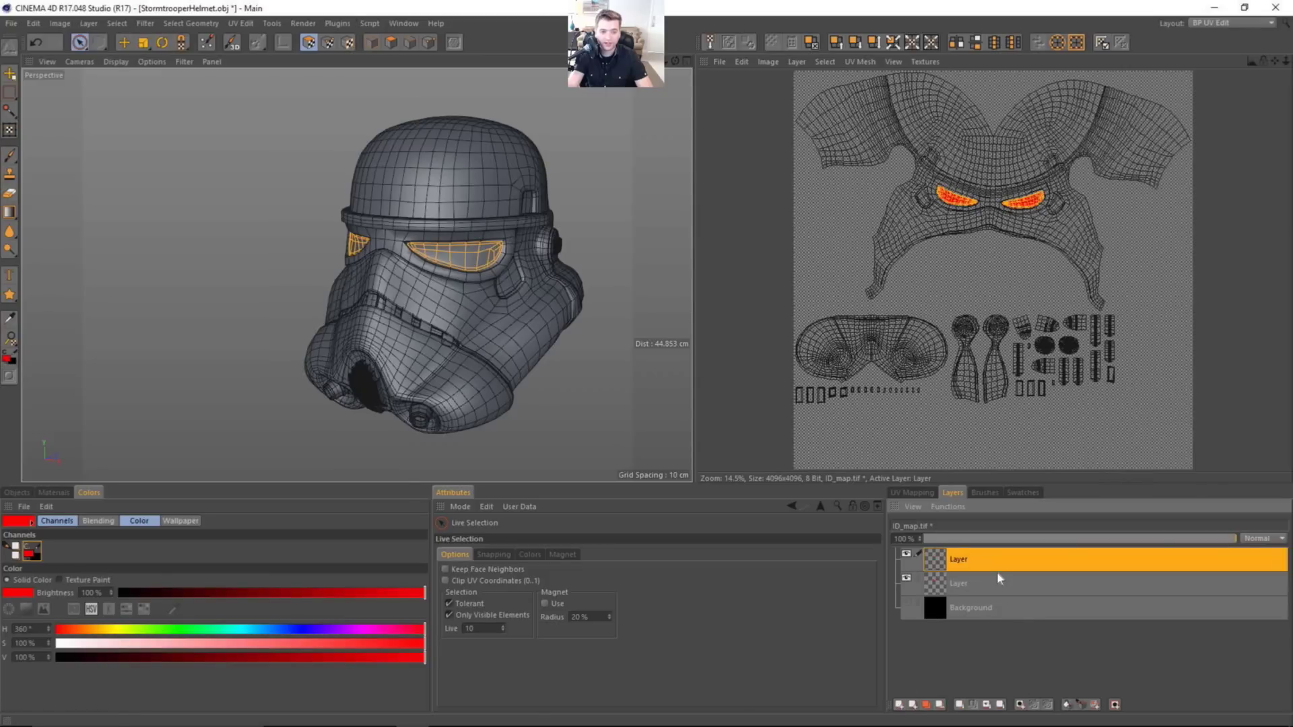
scroll(370, 283, "up", 6)
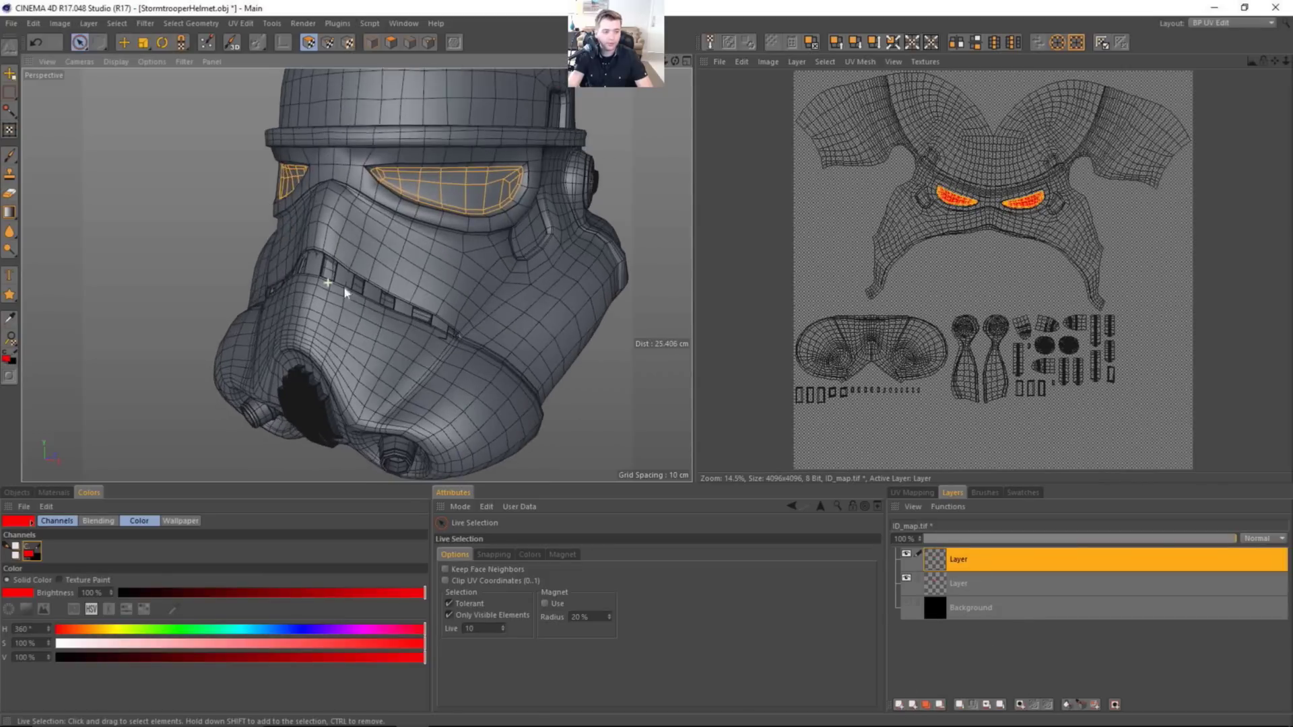
left_click(390, 42)
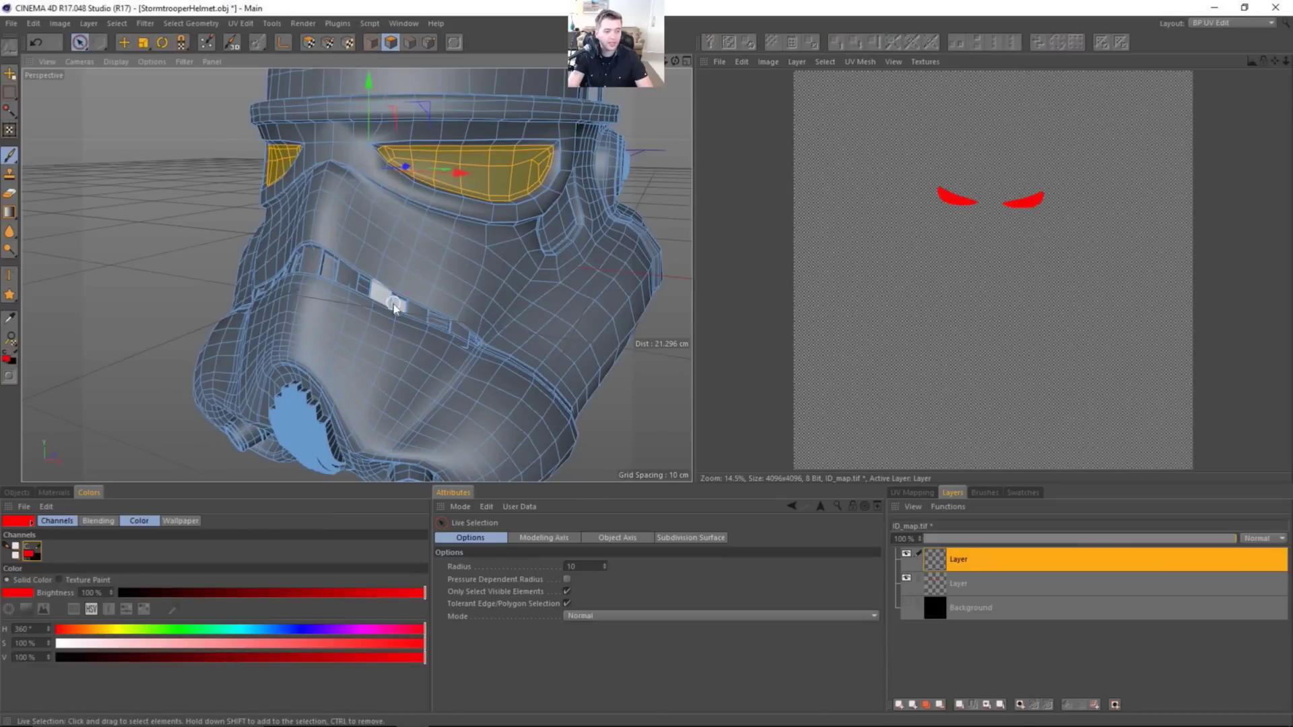
key("e")
left_click(418, 313)
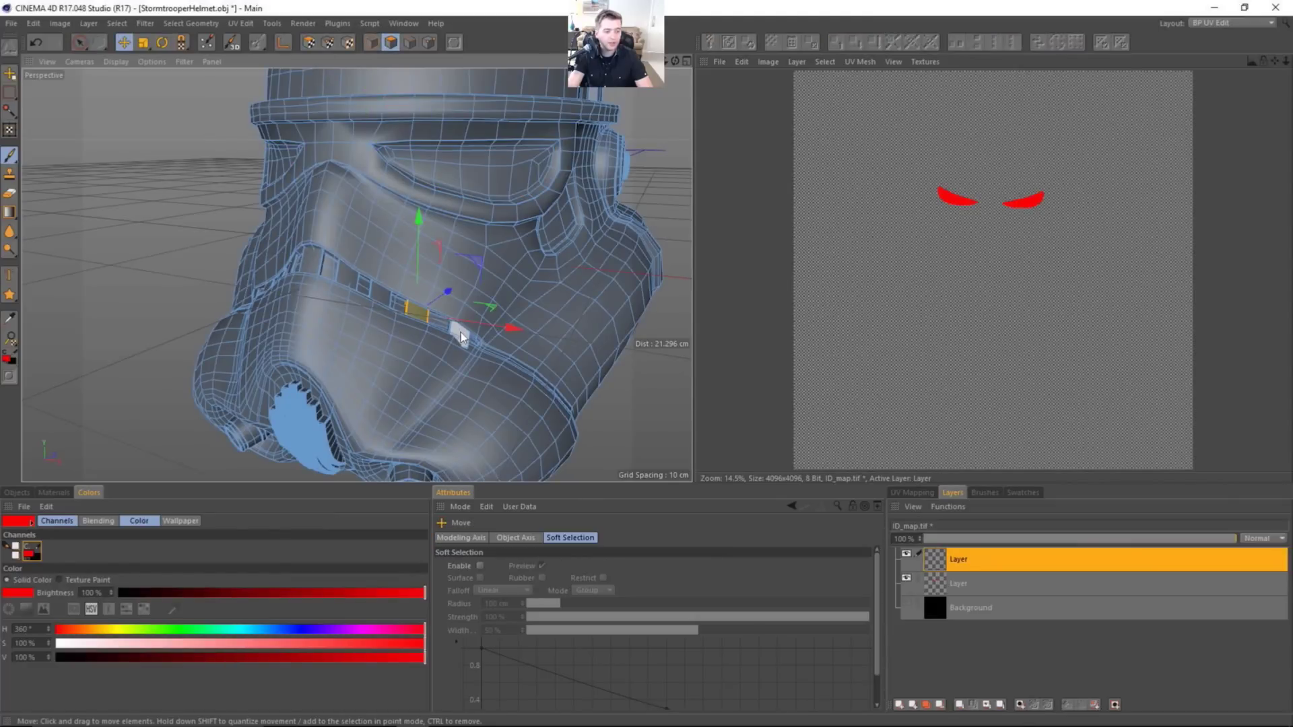
left_click(461, 334, "shift")
left_click(380, 311, "shift")
left_click(347, 275, "shift")
left_click(314, 261, "shift")
Add the tooth polygons on the other half of the frown opening to the selection.
left_click_drag(317, 262, 389, 293, "alt")
scroll(272, 290, "up", 5)
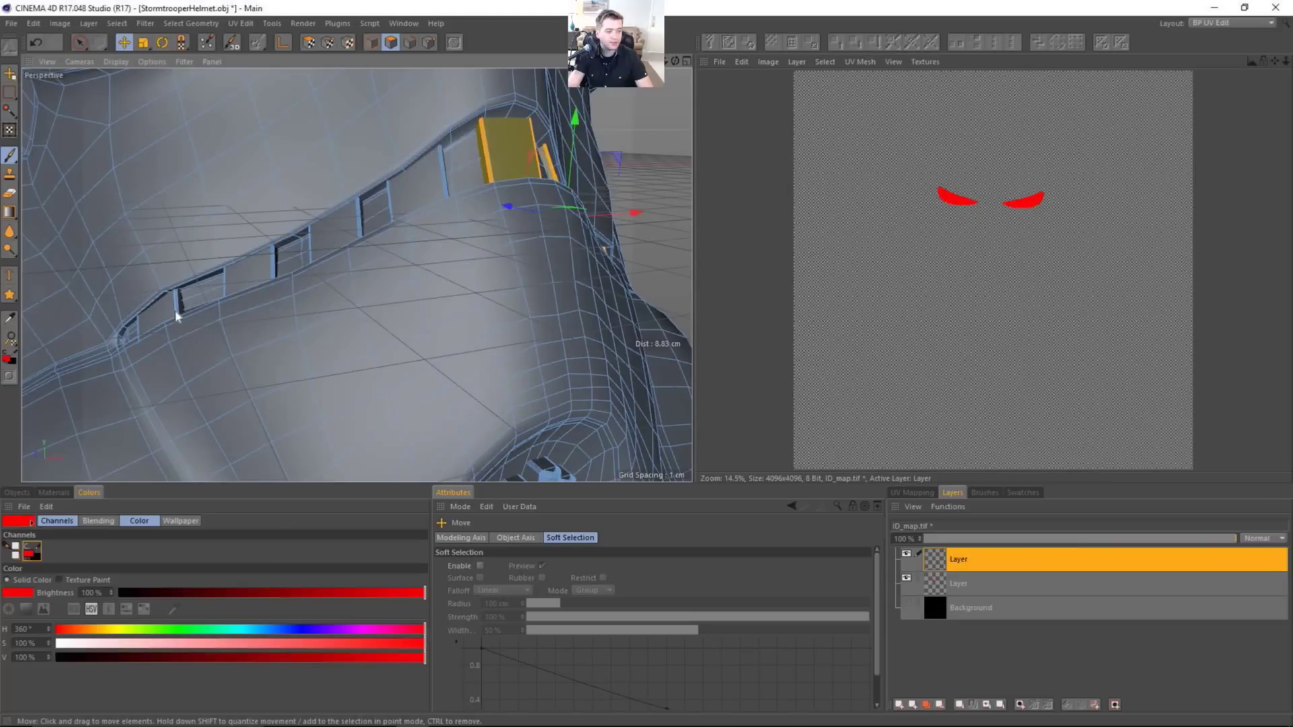
left_click(176, 306, "shift")
left_click(249, 269, "shift")
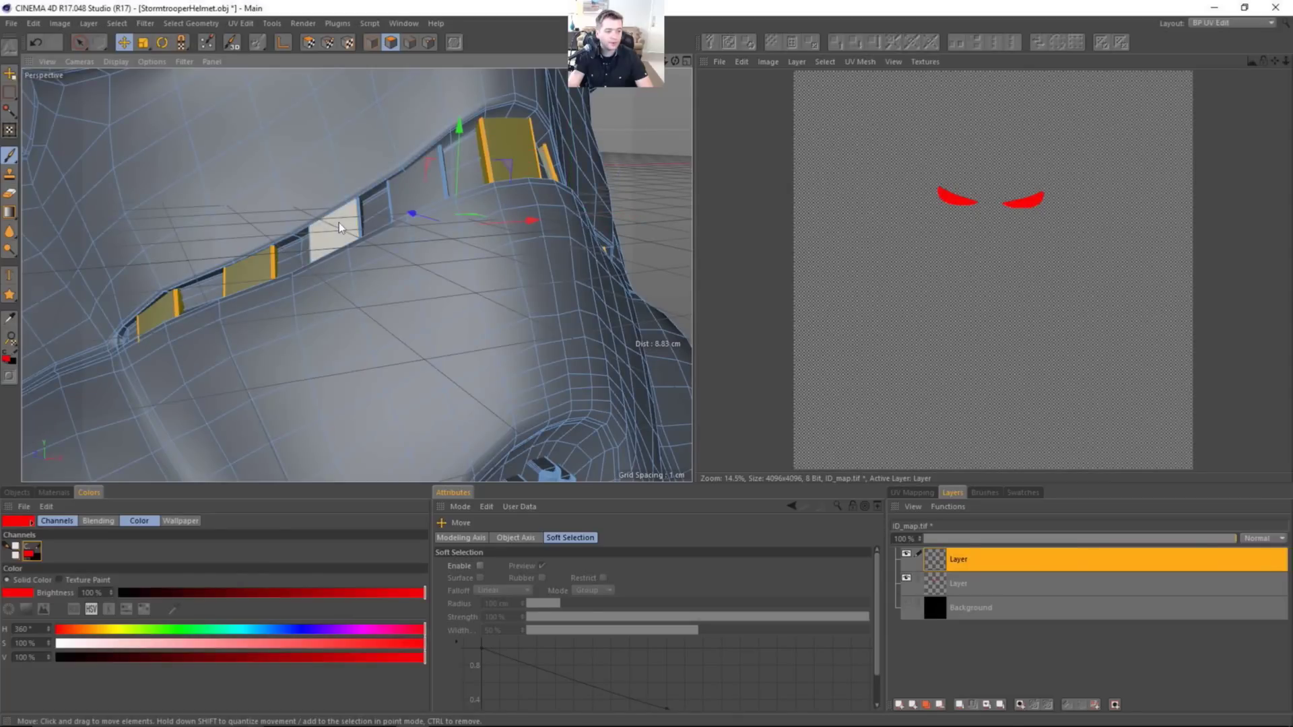
left_click(339, 228, "shift")
left_click(431, 181, "shift")
Fill the UV islands of the selected frown teeth with pure green, RGB 0, 255, 0, on the new layer.
scroll(458, 202, "down", 3)
left_click_drag(442, 197, 391, 281, "alt")
scroll(404, 276, "down", 2)
right_click_drag(391, 281, 364, 283, "alt")
left_click(314, 43)
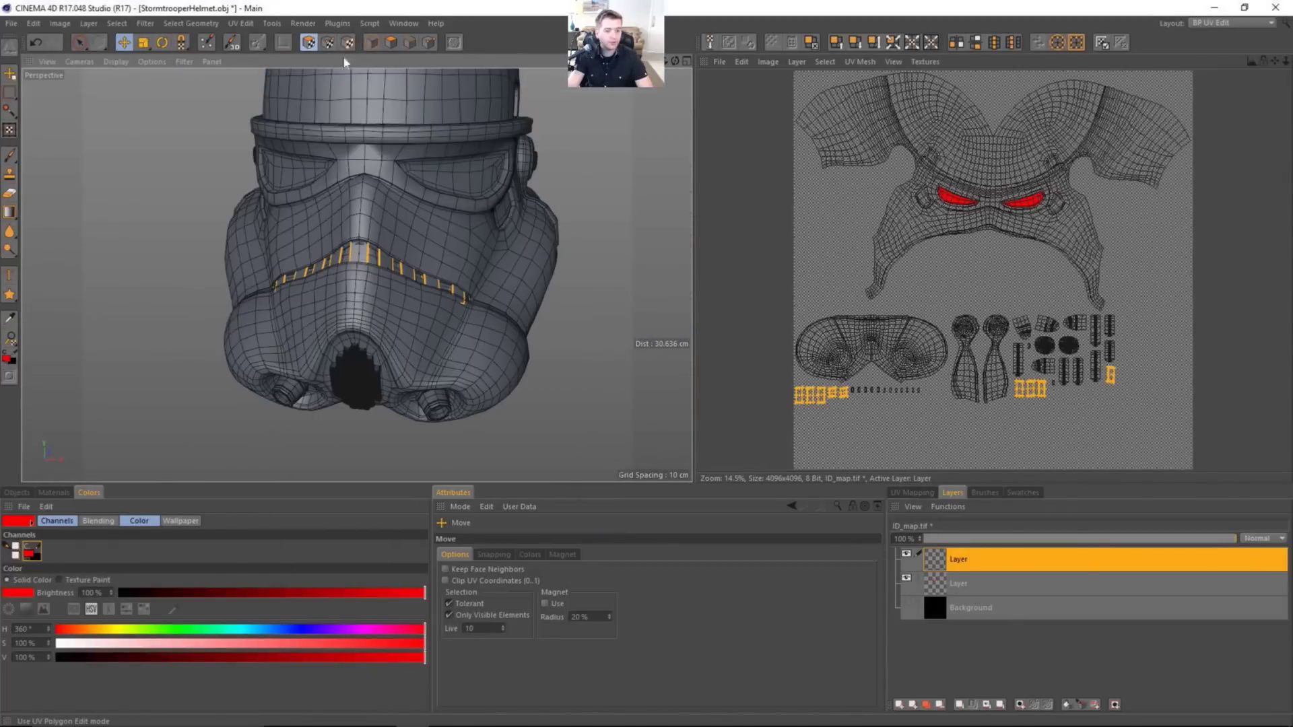
middle_click_drag(489, 331, 478, 348, "alt")
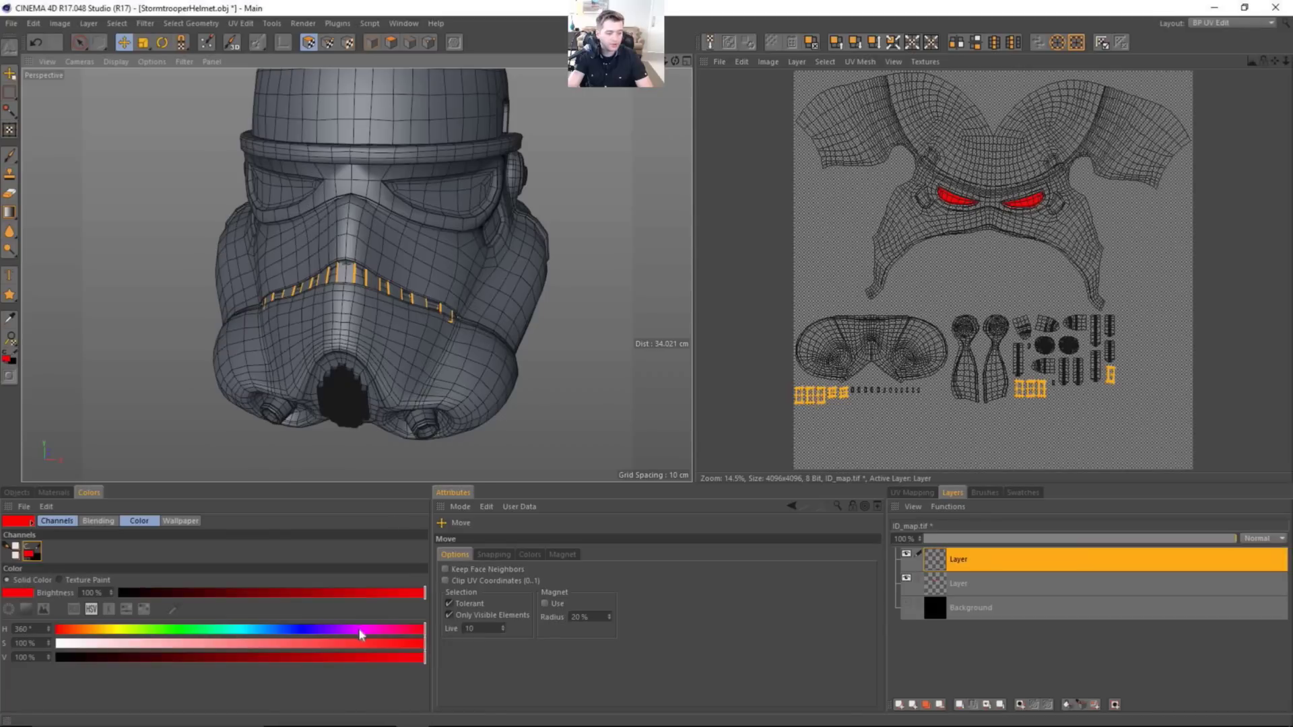
left_click_drag(158, 633, 174, 633)
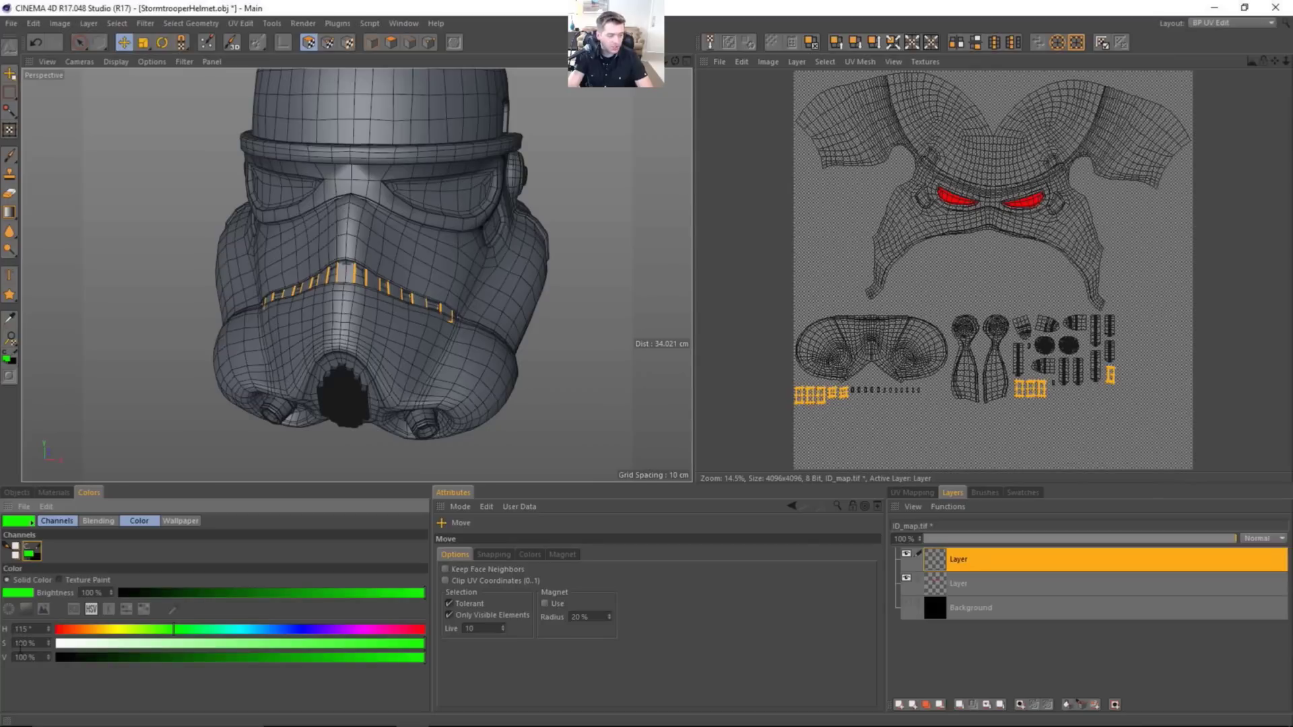
left_click(73, 614)
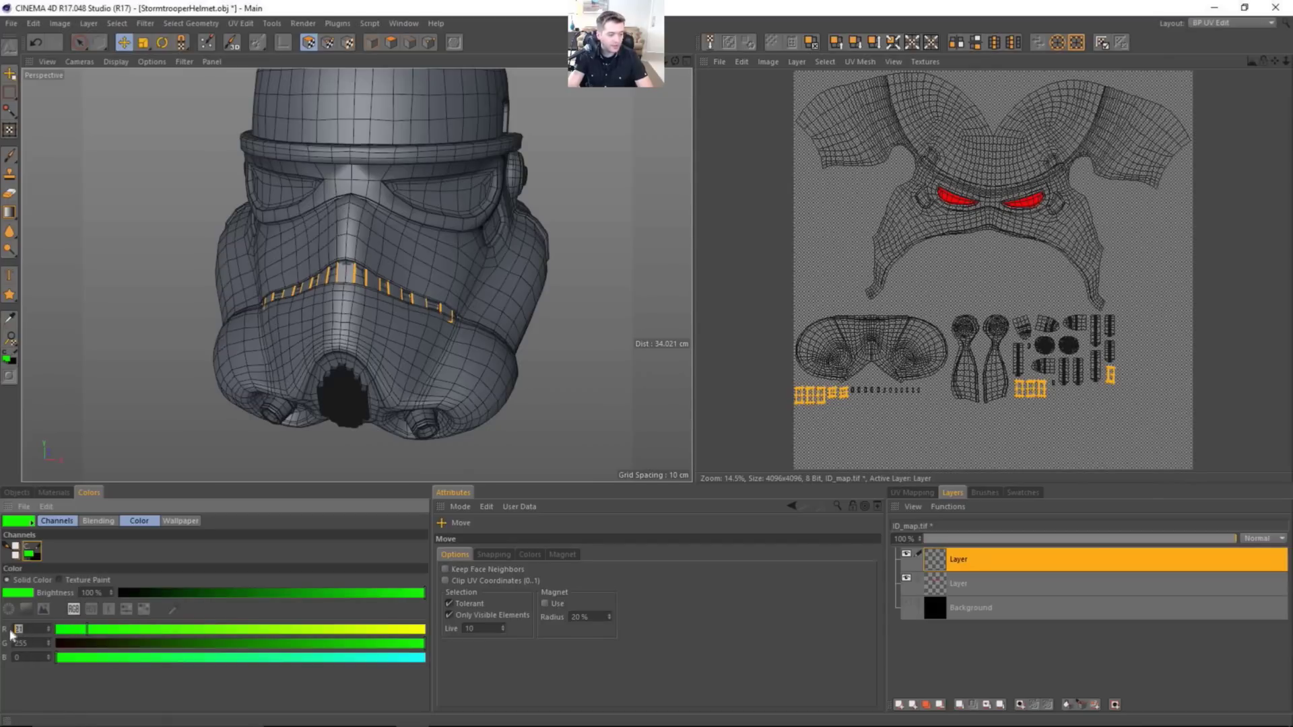
type("0")
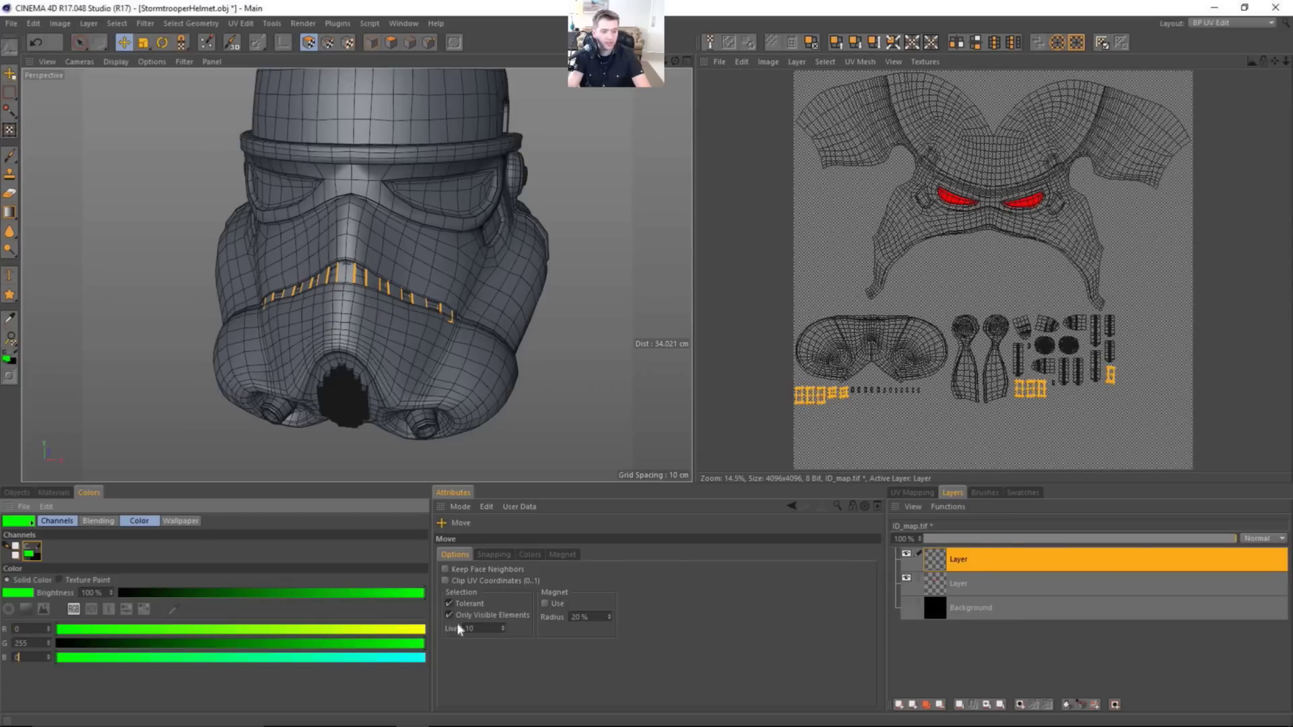
left_click(1067, 704)
Select the polygons of both round breather tips on either side of the helmet's chin.
middle_click_drag(365, 263, 357, 276, "alt")
left_click_drag(420, 290, 404, 262, "alt")
scroll(392, 384, "up", 3)
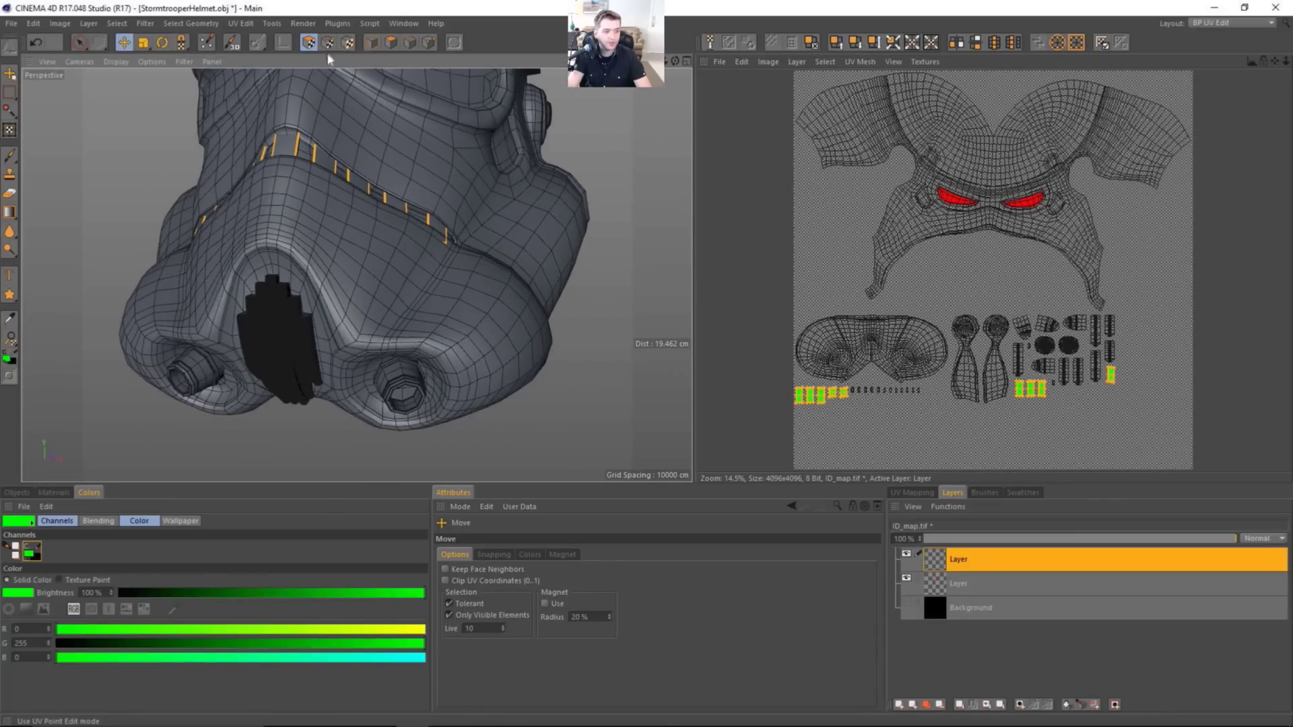
left_click(391, 43)
left_click(396, 387)
left_click_drag(396, 387, 589, 341, "alt")
left_click(271, 369, "shift")
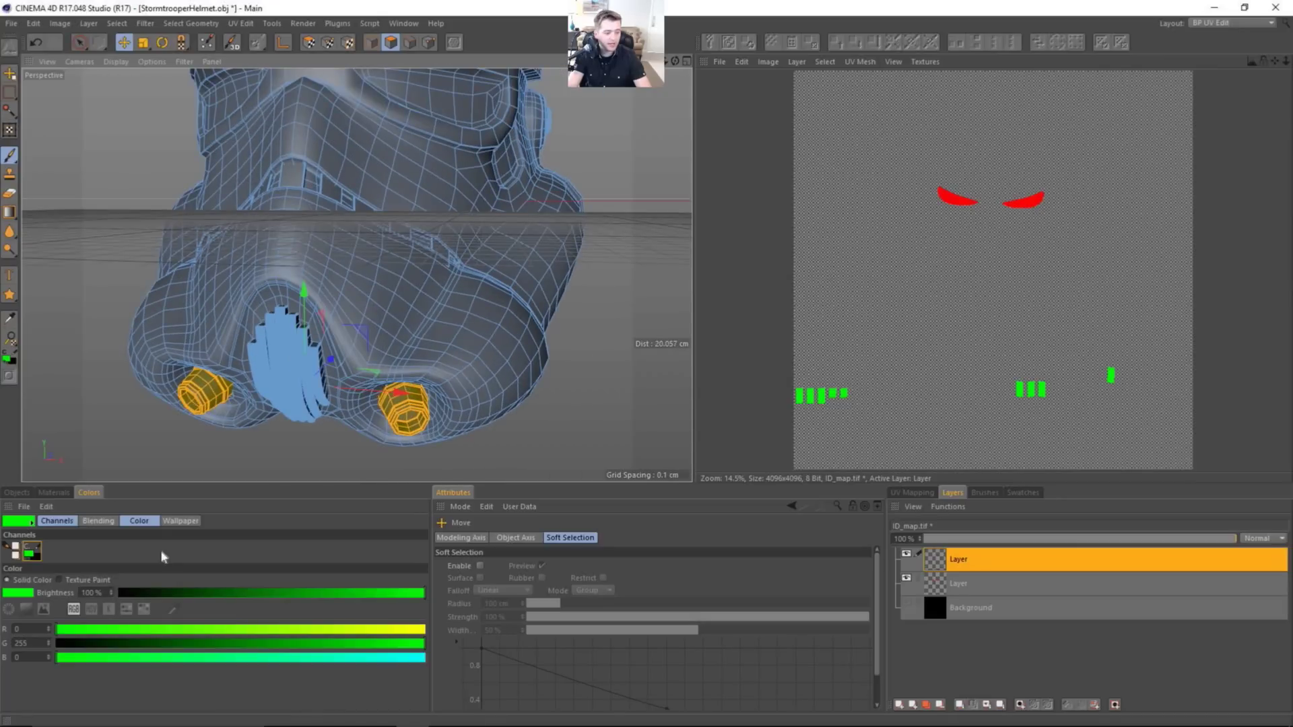
Fill the UV islands of the selected breather tips with pure blue, RGB 0, 0, 255, on a new layer.
left_click_drag(202, 658, 438, 658)
left_click_drag(76, 643, 20, 645)
left_click_drag(334, 278, 375, 289, "alt")
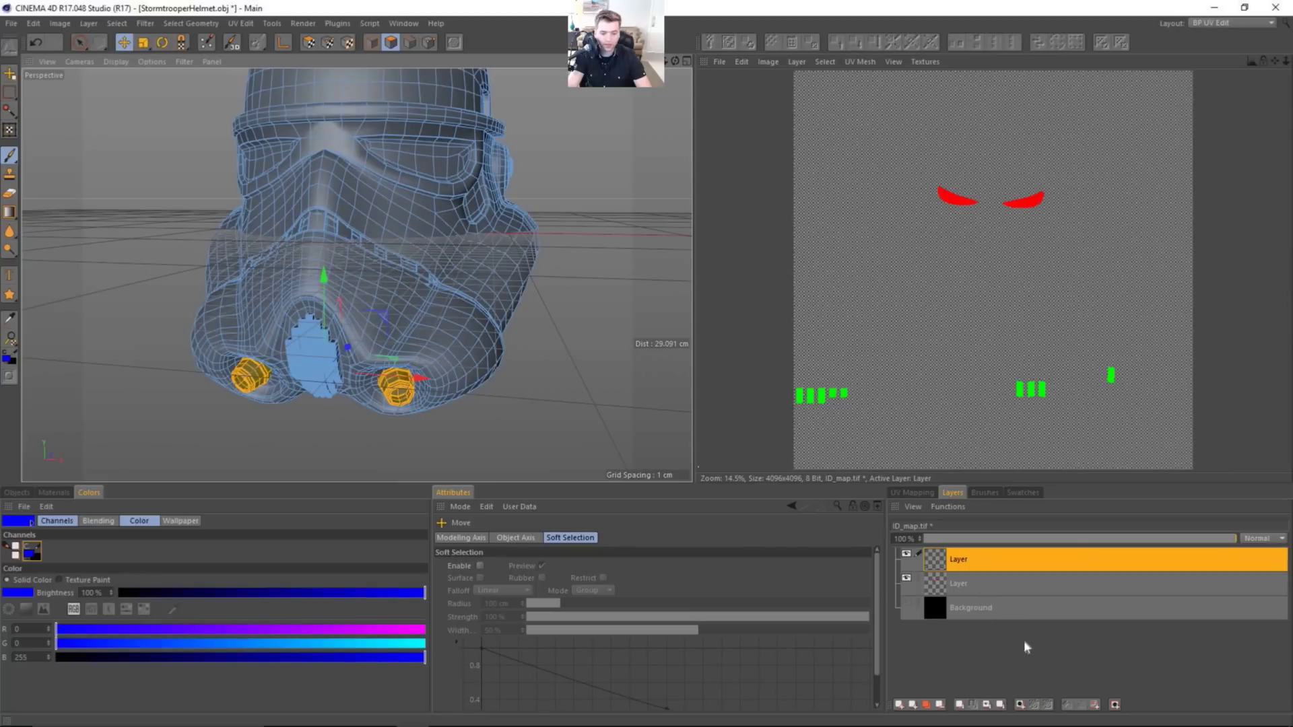
left_click(898, 704)
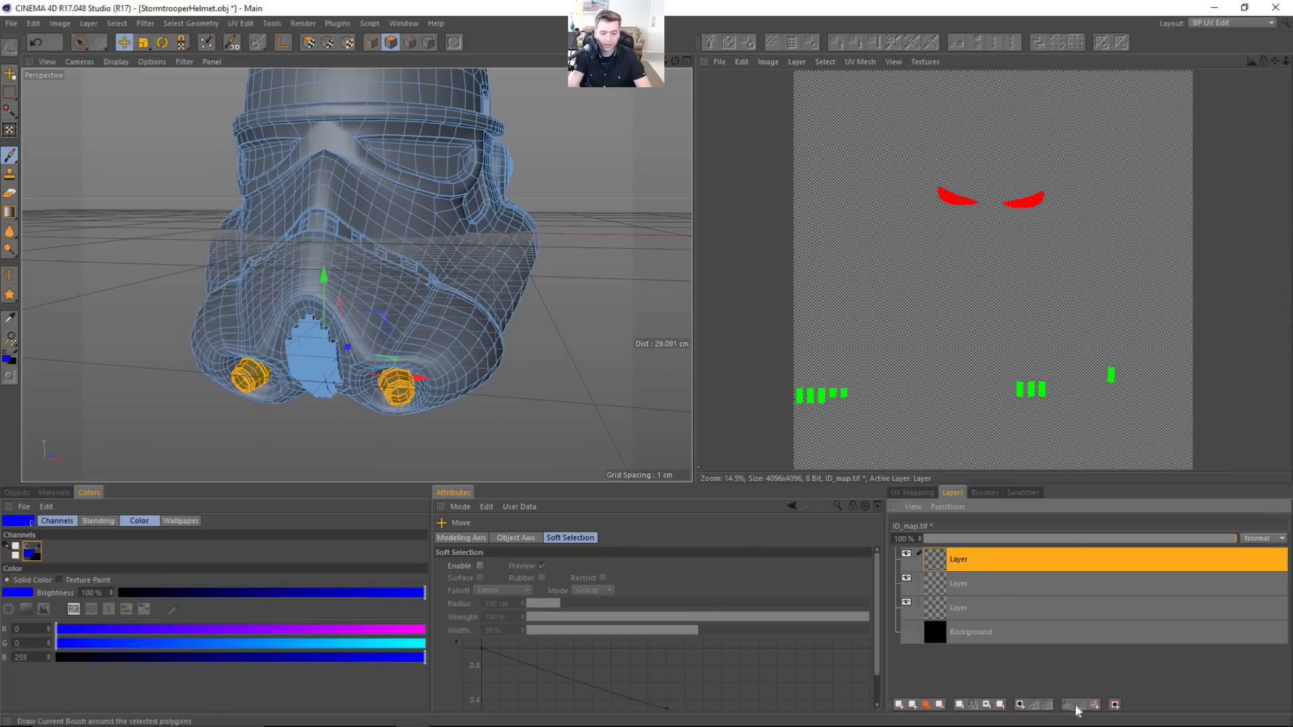
left_click(308, 42)
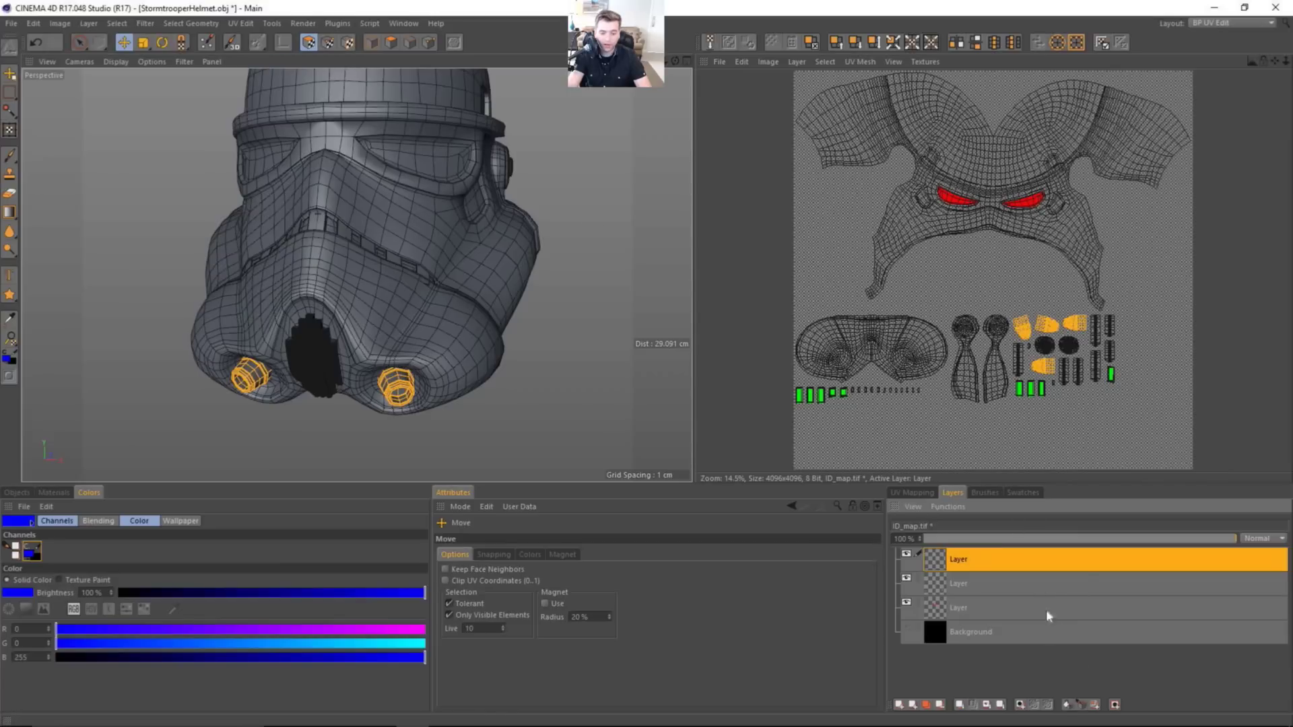
left_click(1066, 703)
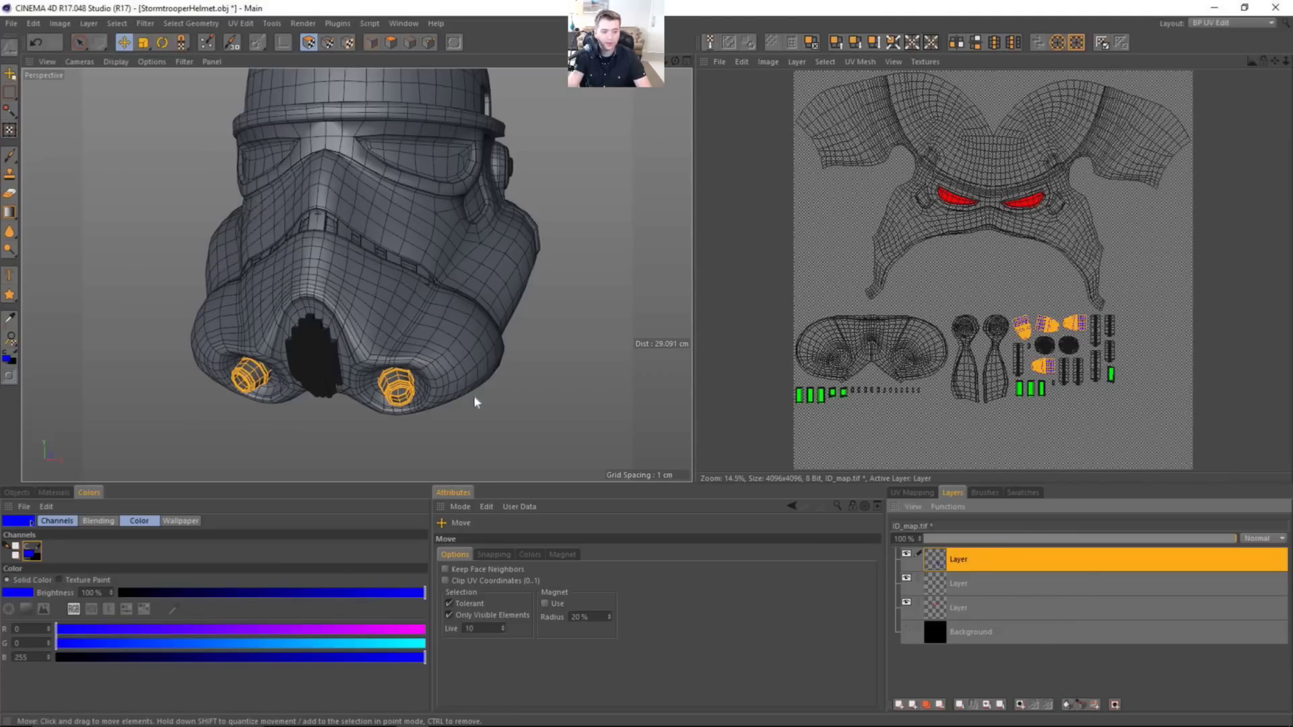
Select all connected polygons of the main helmet shell, excluding the frown teeth and breather tips.
left_click_drag(462, 346, 426, 333, "alt")
scroll(469, 318, "down", 3)
scroll(363, 354, "up", 4)
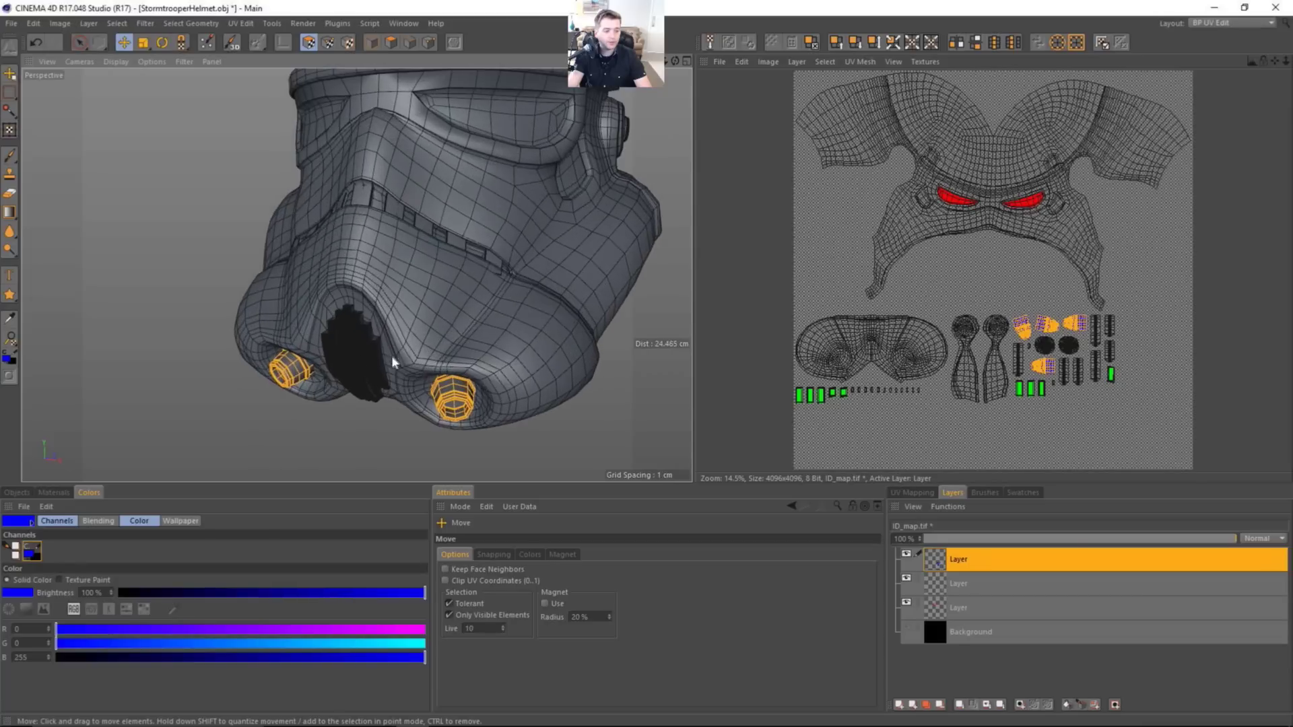
left_click_drag(363, 363, 395, 326, "alt")
key("Return")
key("Return")
double_click(484, 291)
left_click_drag(456, 362, 430, 357, "alt")
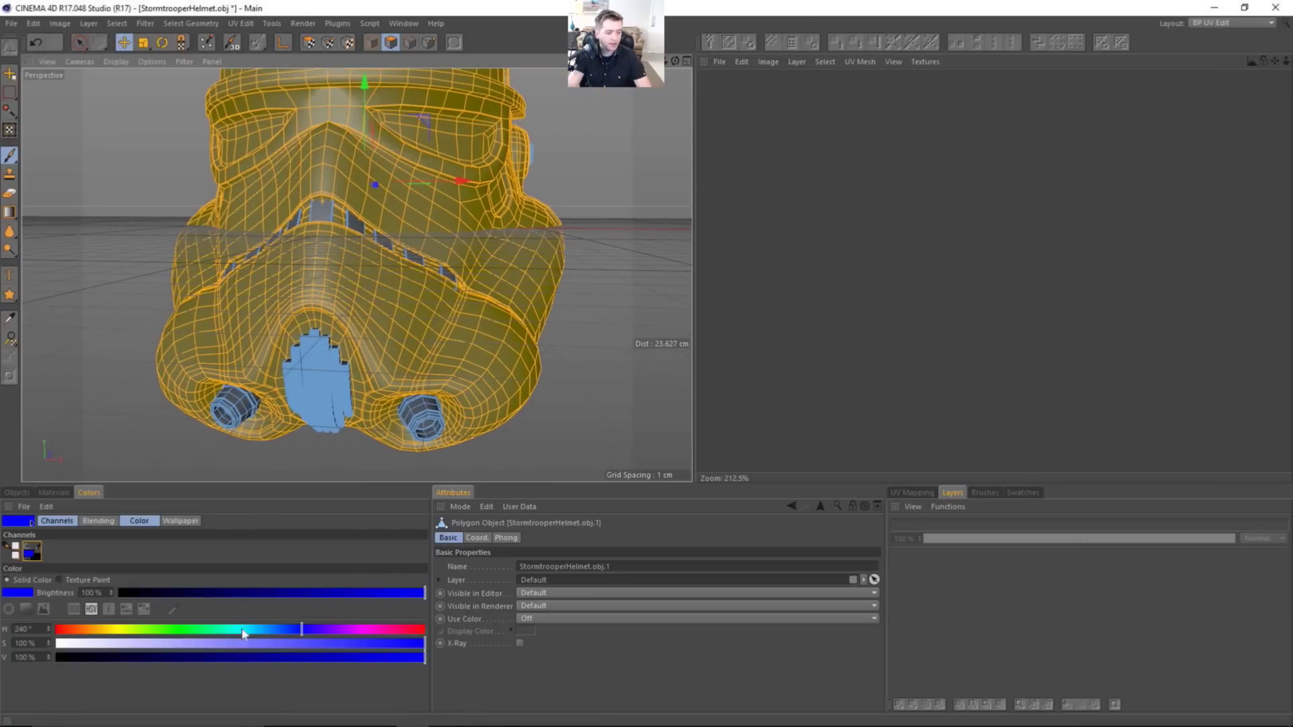
Set the paint colour to golden yellow with hue 49°, saturation 100% and value 100%.
left_click_drag(312, 631, 103, 629)
left_click_drag(411, 658, 426, 687)
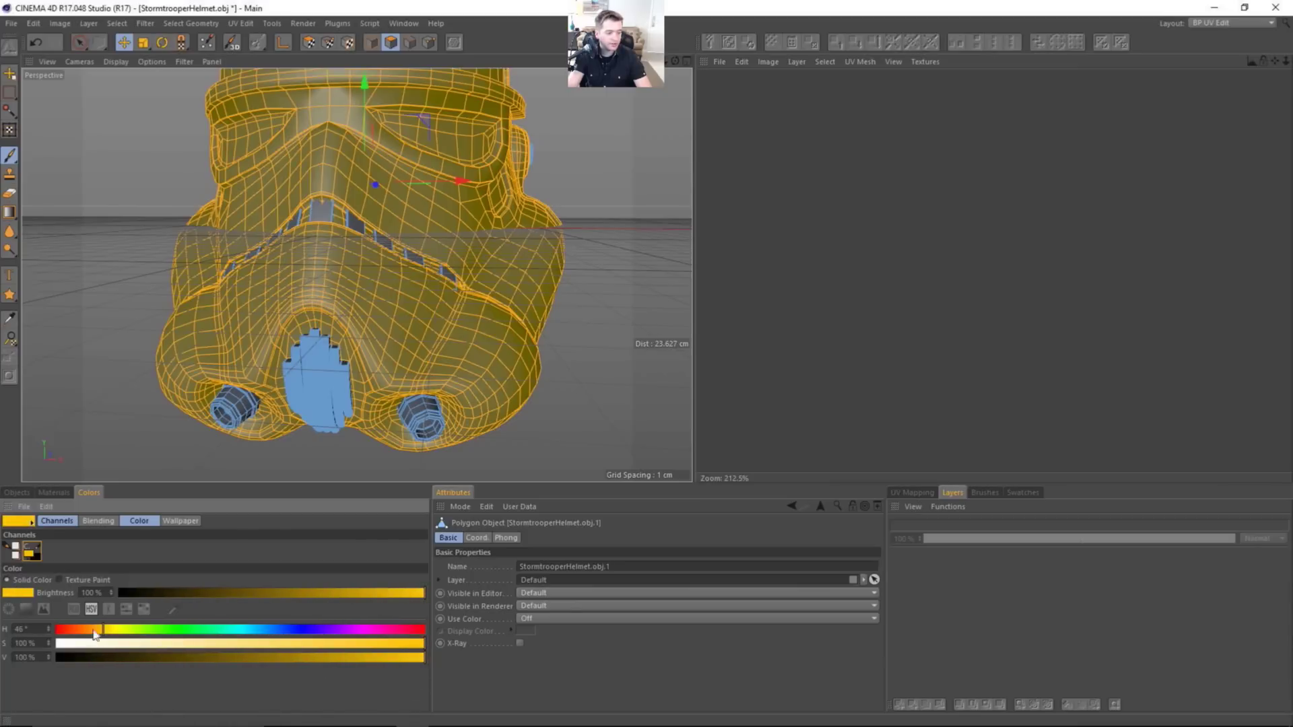
scroll(442, 292, "down", 2)
left_click_drag(441, 291, 467, 294, "alt")
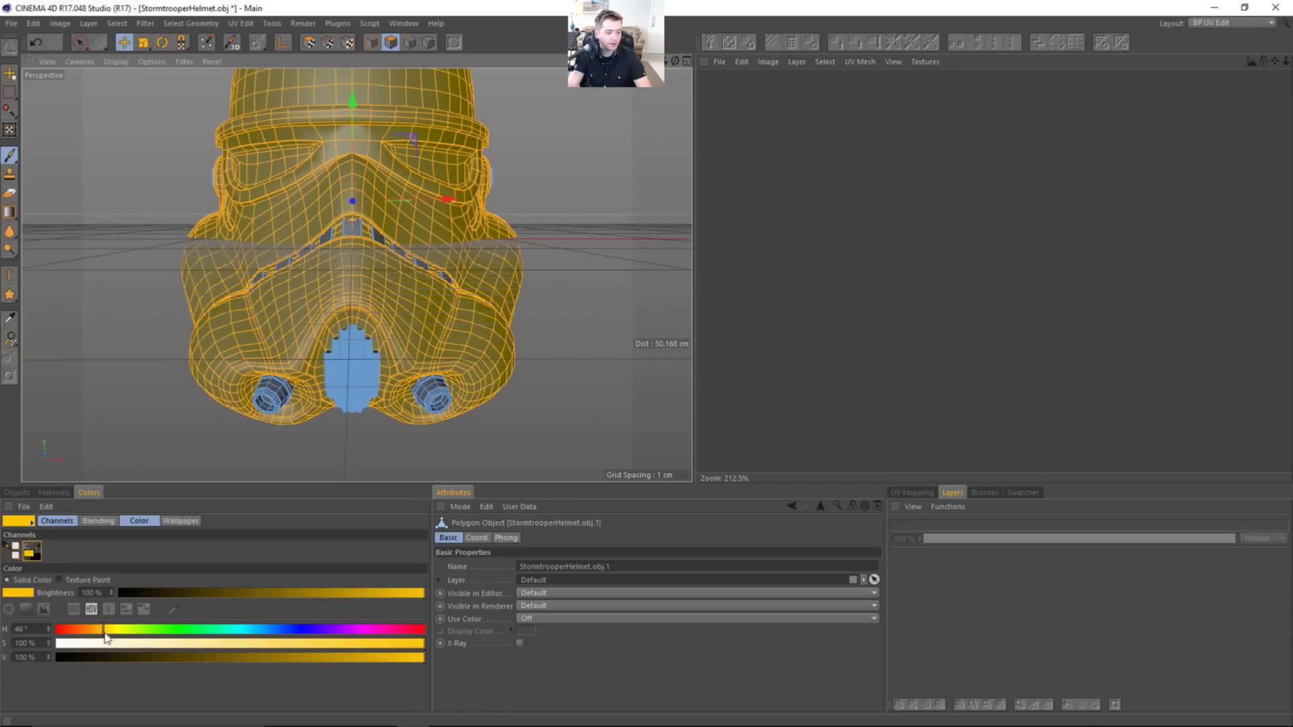
left_click(105, 634)
left_click_drag(342, 262, 366, 260, "alt")
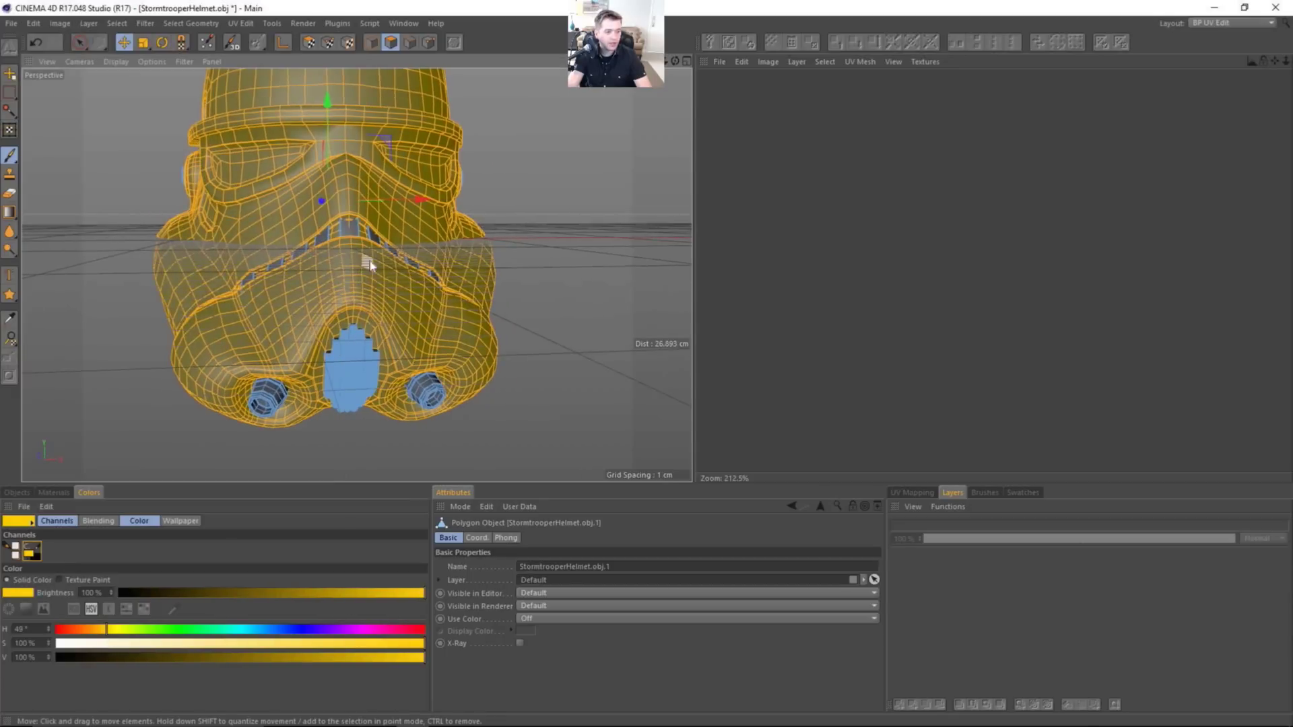
middle_click_drag(366, 260, 408, 298, "alt")
Switch to UV polygon mode so the selected helmet shell's UV islands are shown.
left_click(915, 492)
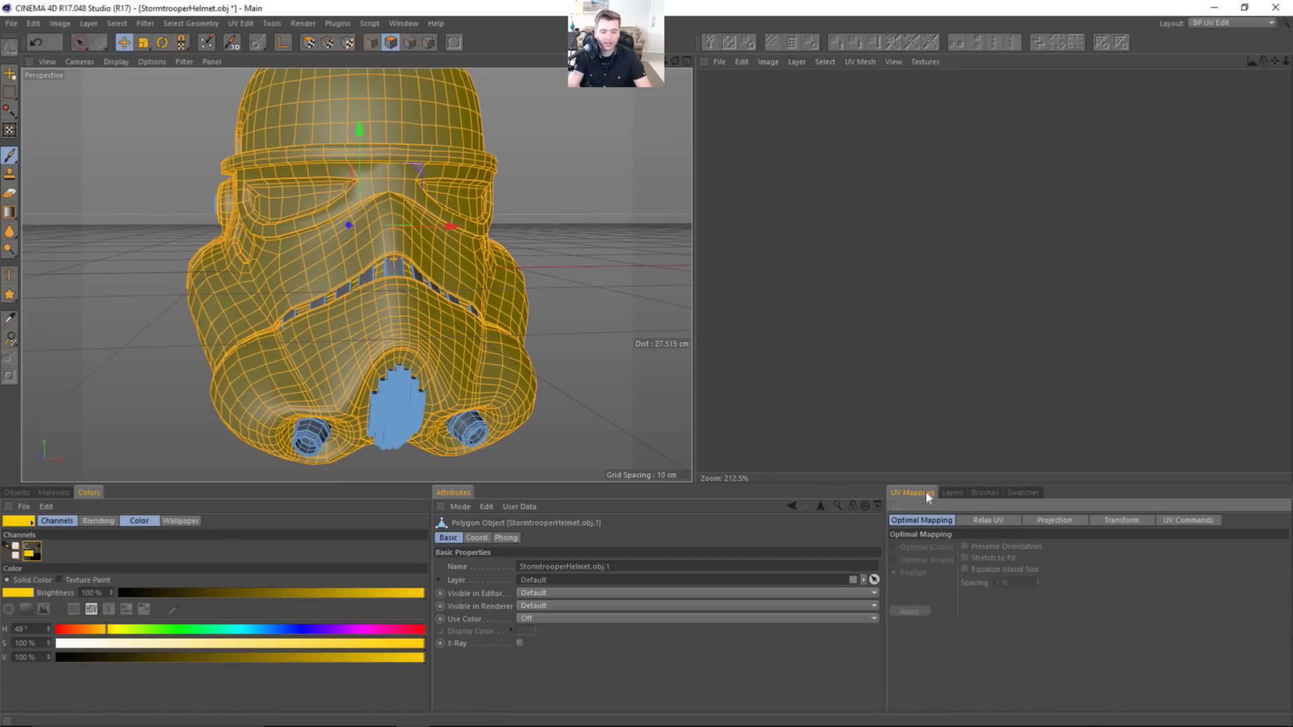
left_click(948, 492)
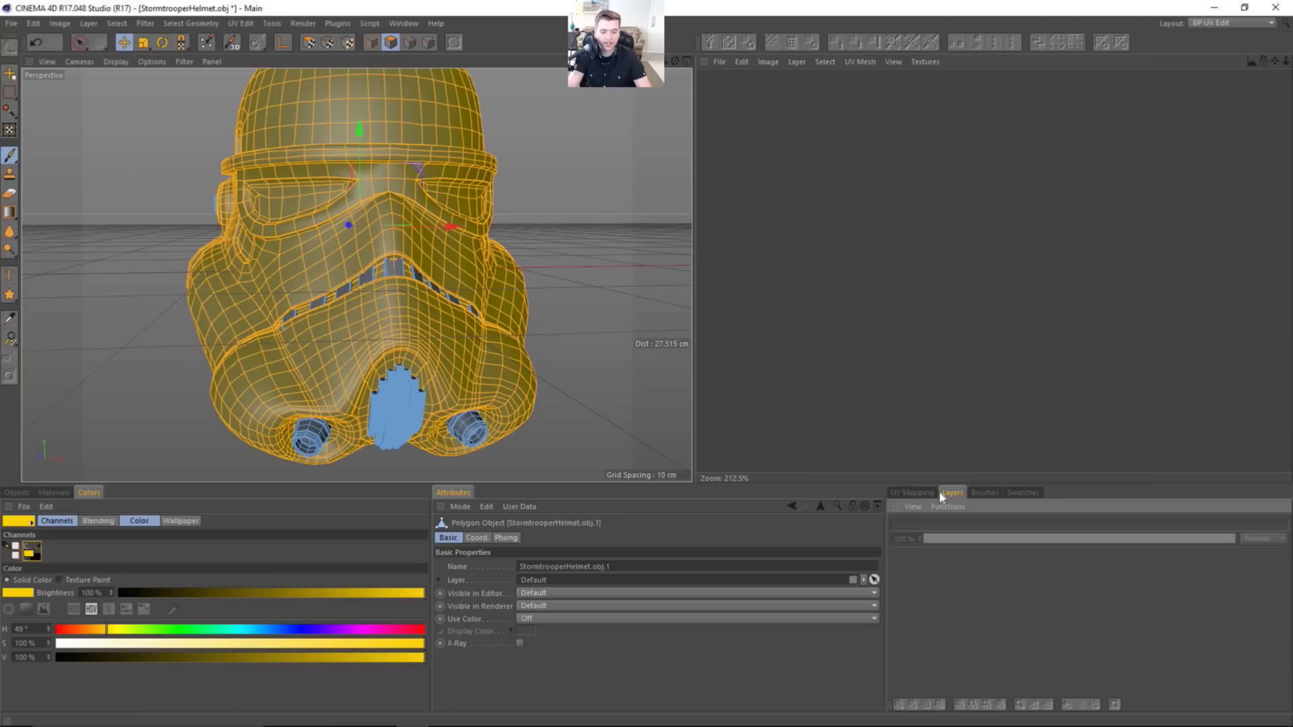
left_click(309, 44)
middle_click_drag(445, 339, 419, 332, "alt")
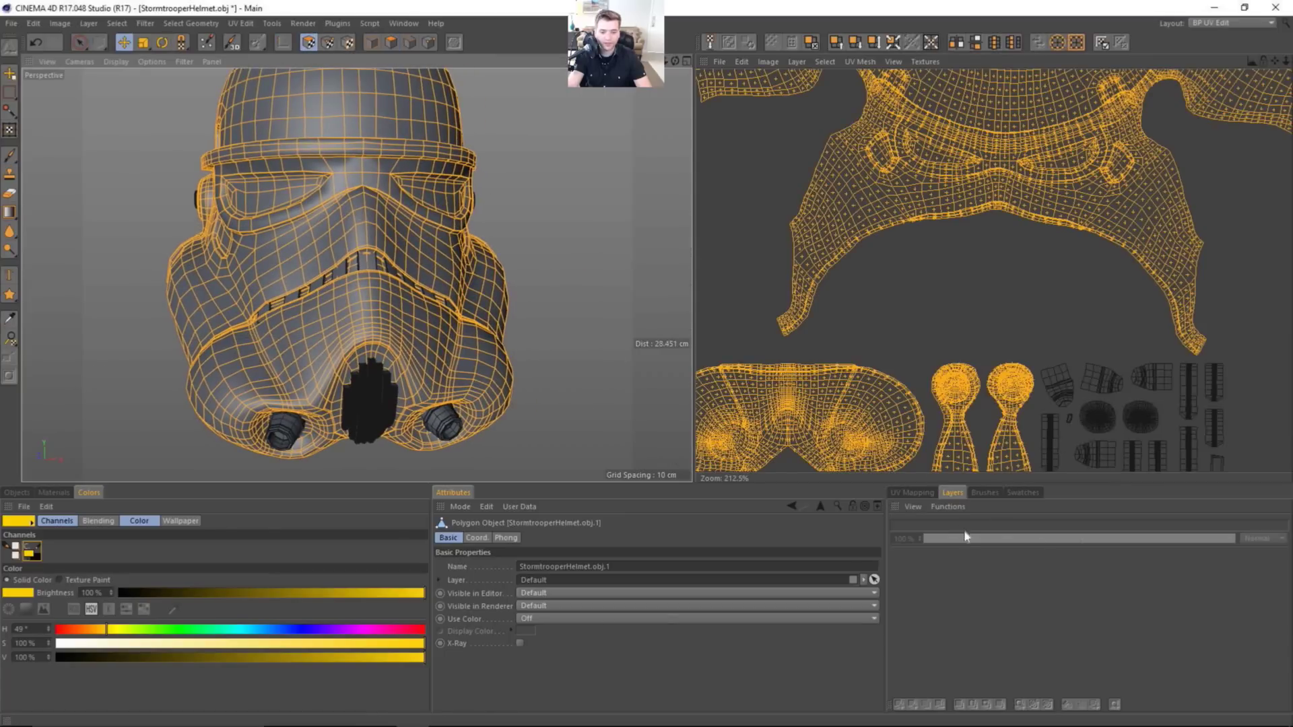
left_click(918, 492)
left_click(952, 493)
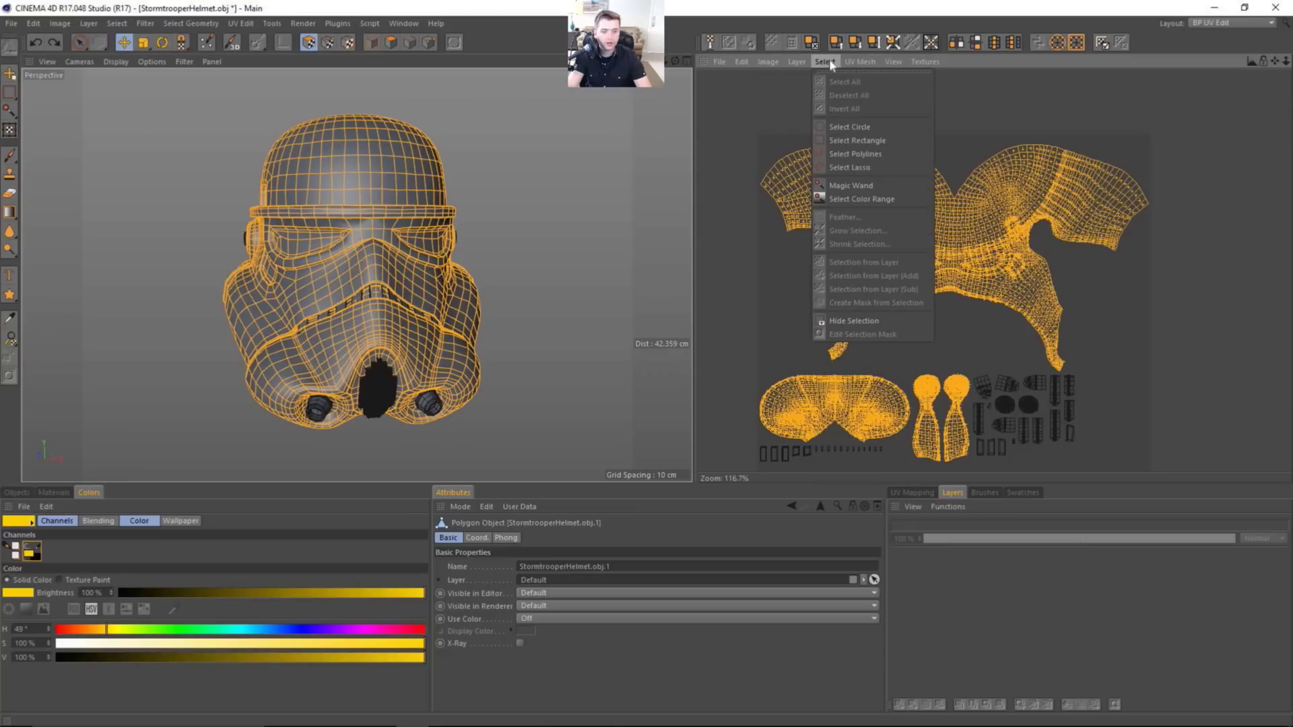
Load the ID_map.tif texture behind the UV mesh in the texture view.
left_click(832, 62)
left_click(833, 63)
left_click(834, 63)
left_click(893, 61)
mouse_move(925, 64)
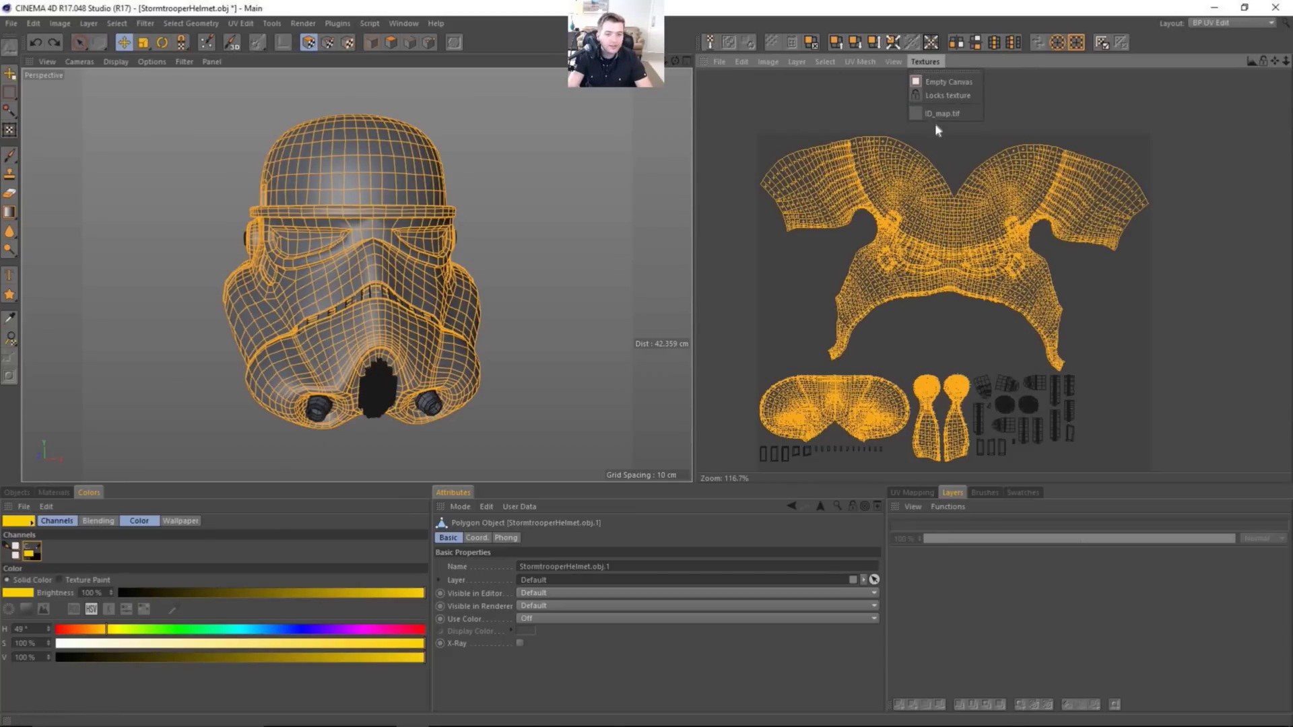
mouse_move(796, 63)
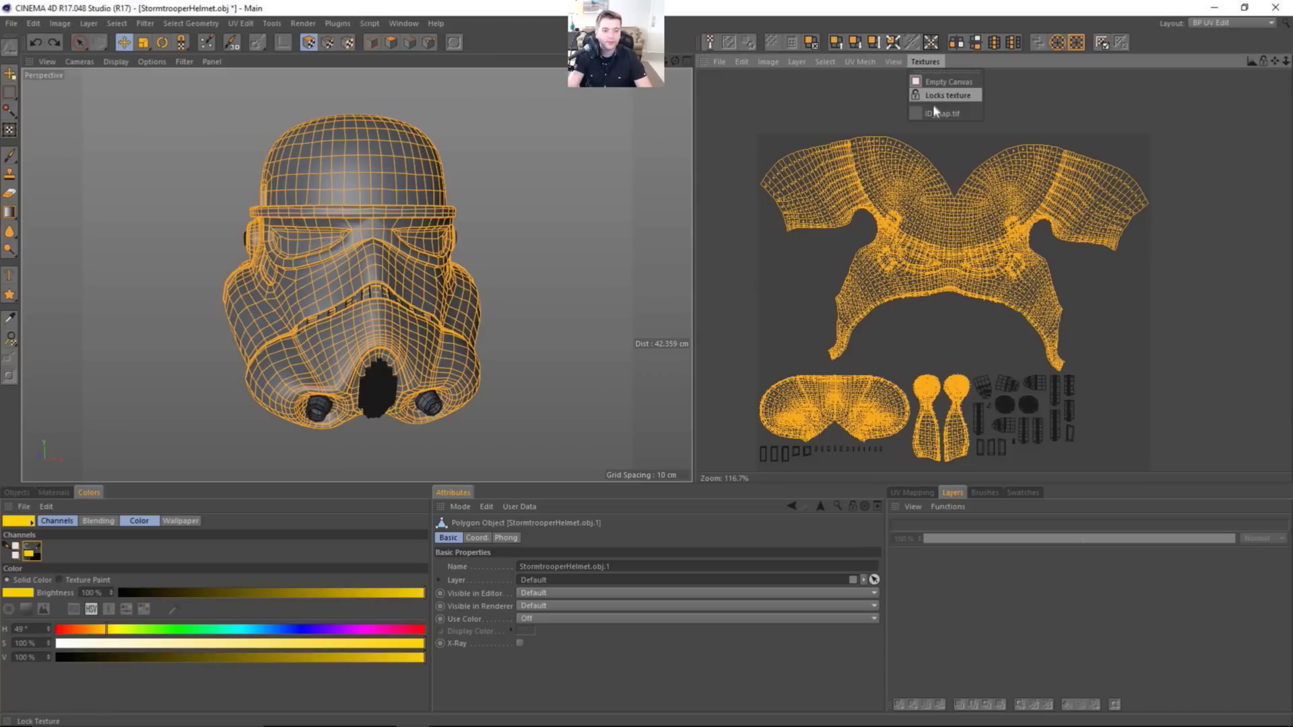
left_click(917, 62)
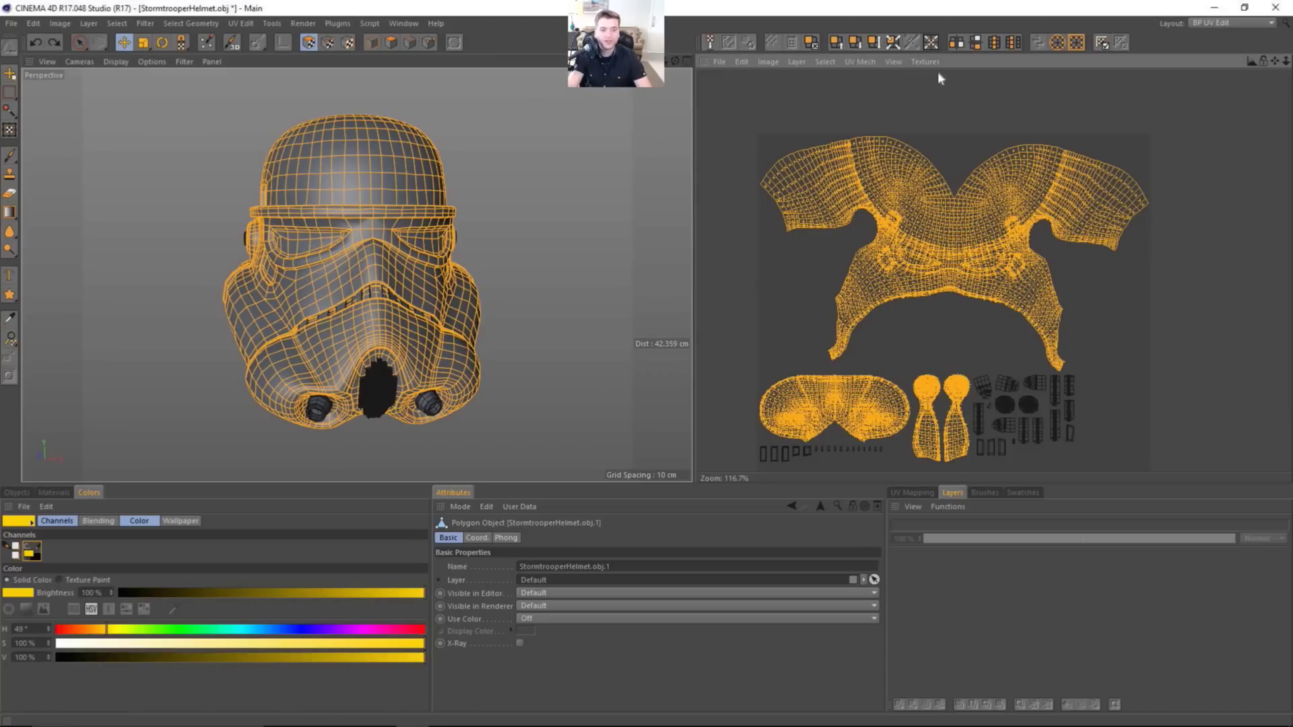
left_click(926, 61)
left_click(924, 116)
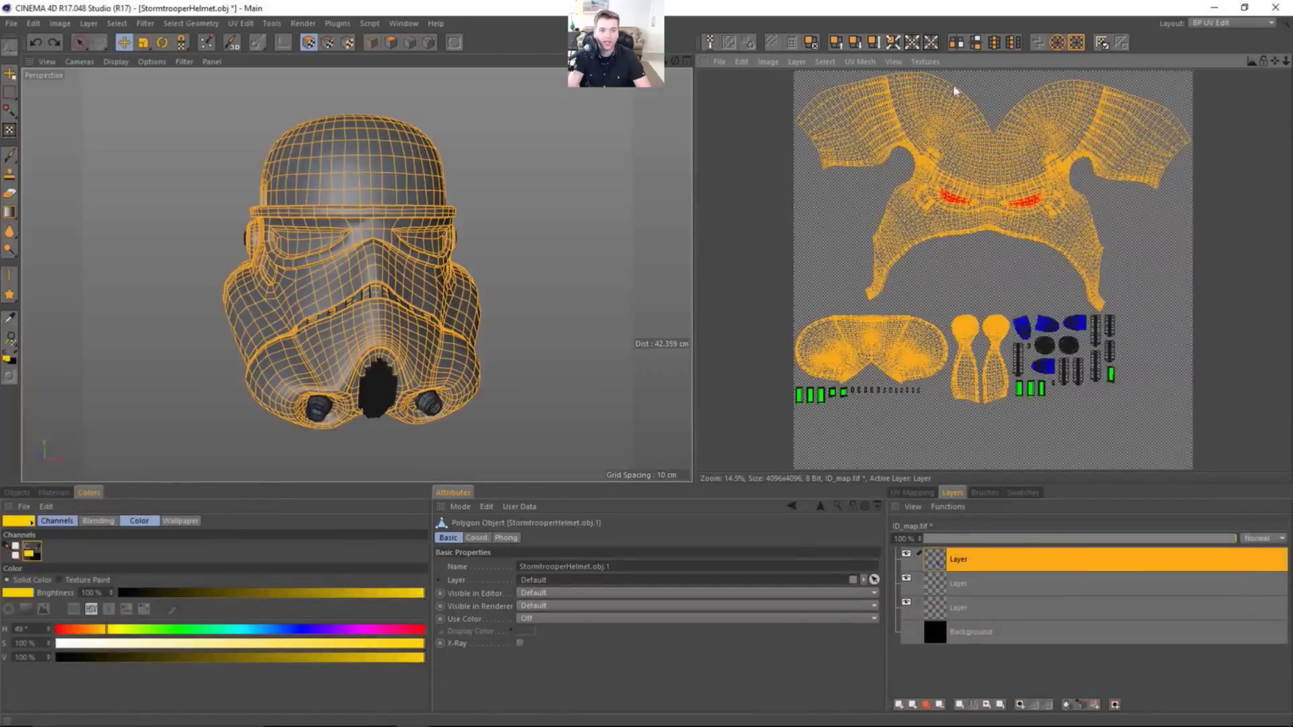
scroll(414, 310, "up", 2)
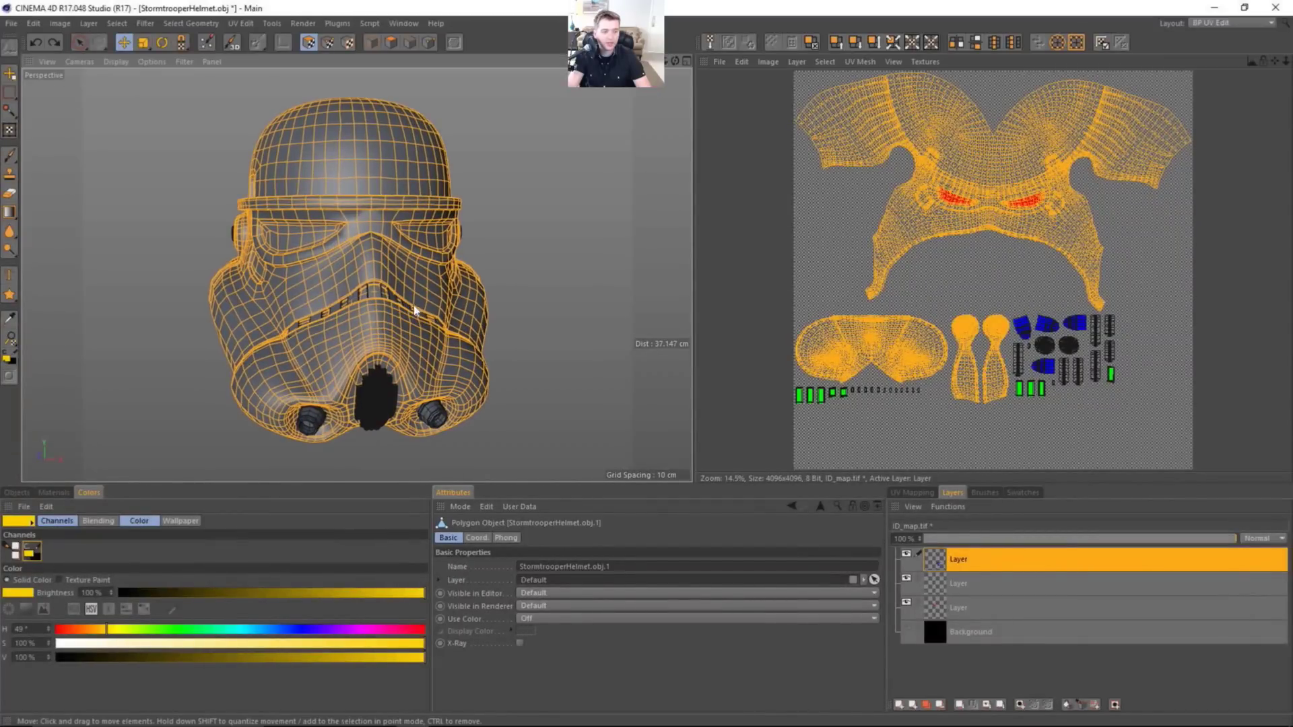
left_click_drag(513, 376, 559, 377, "alt")
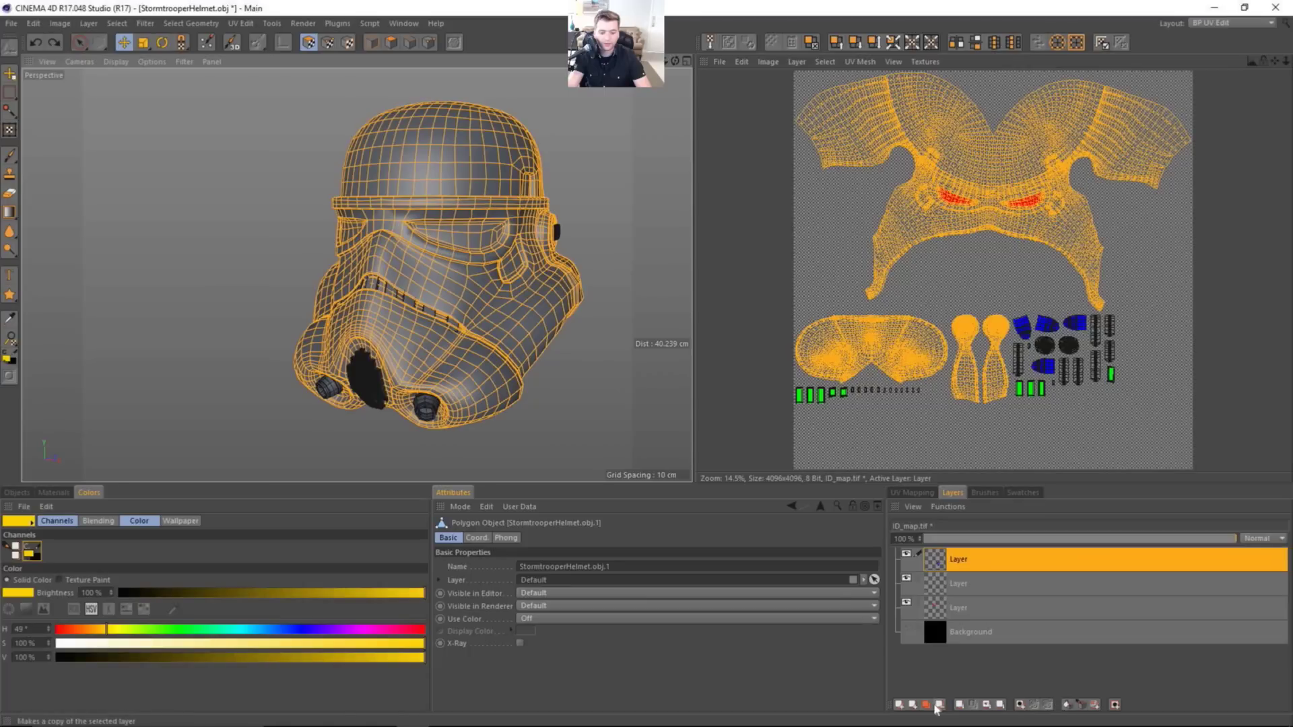
Add a new layer on top, try filling the helmet shell's UV islands with yellow on it, and undo the fill.
left_click(1066, 704)
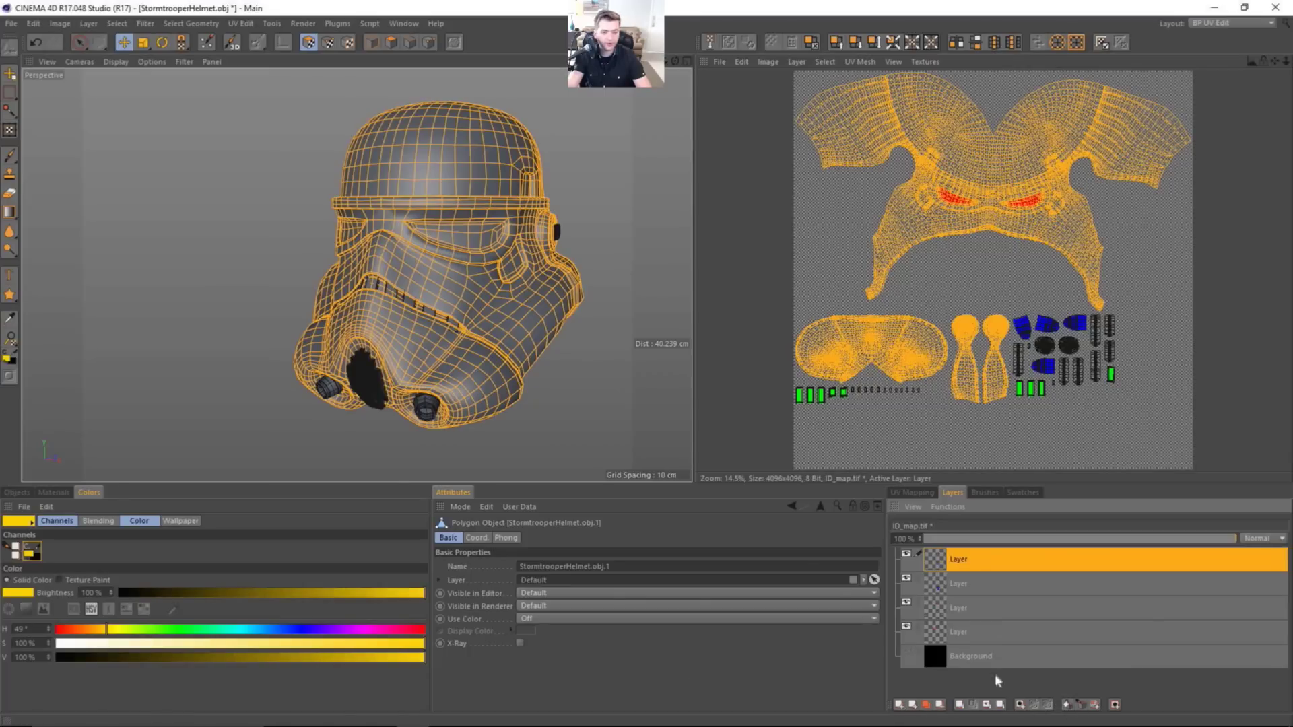
left_click(1065, 703)
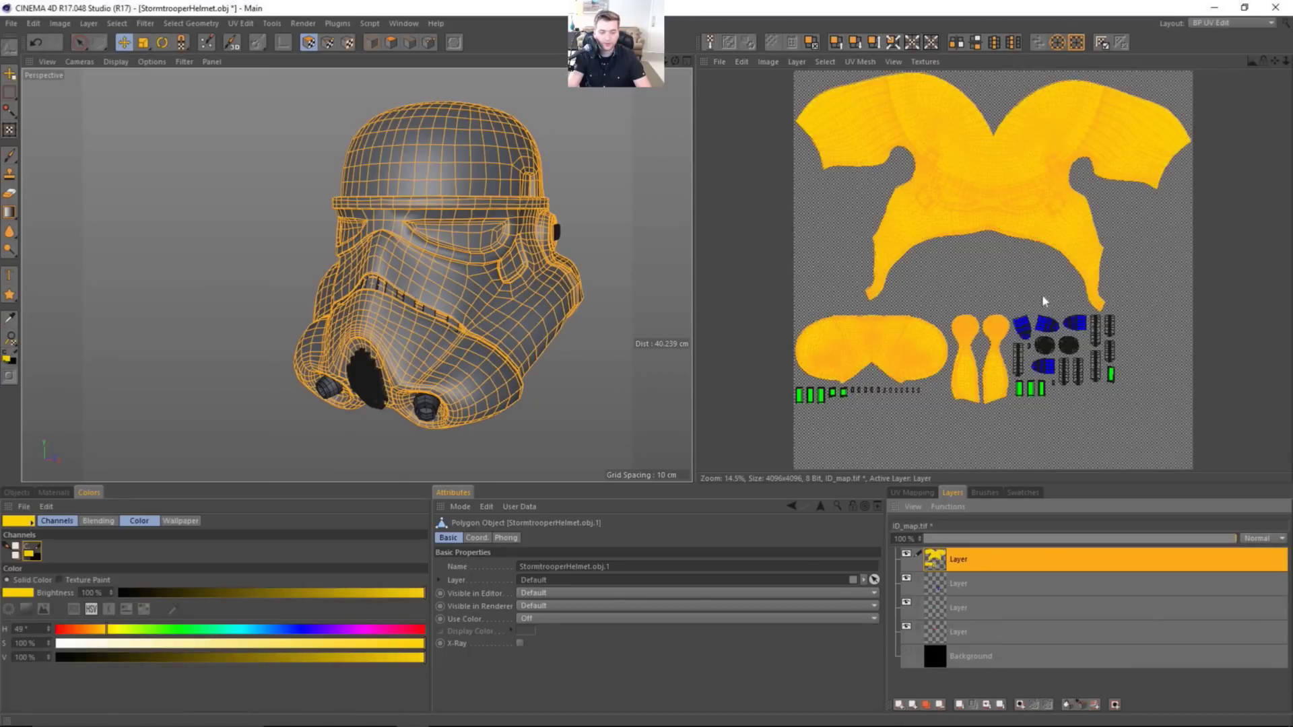
scroll(1072, 300, "up", 5)
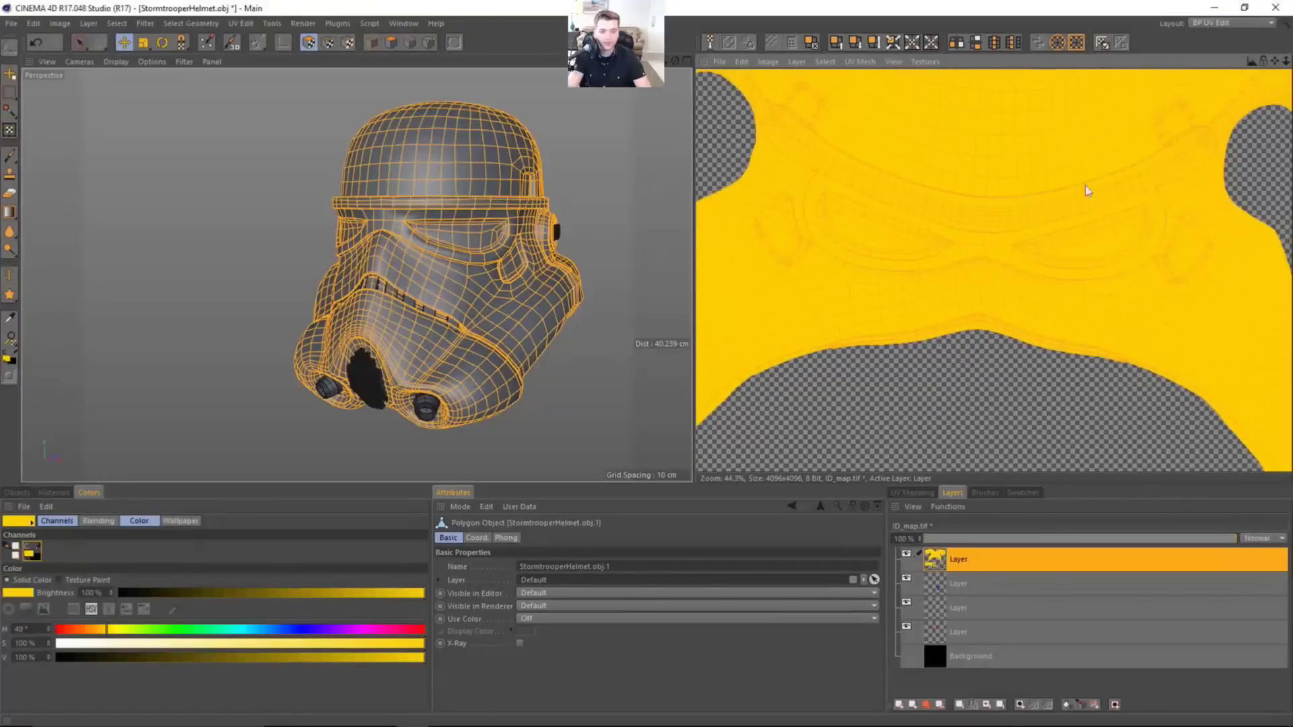
key("ctrl+z")
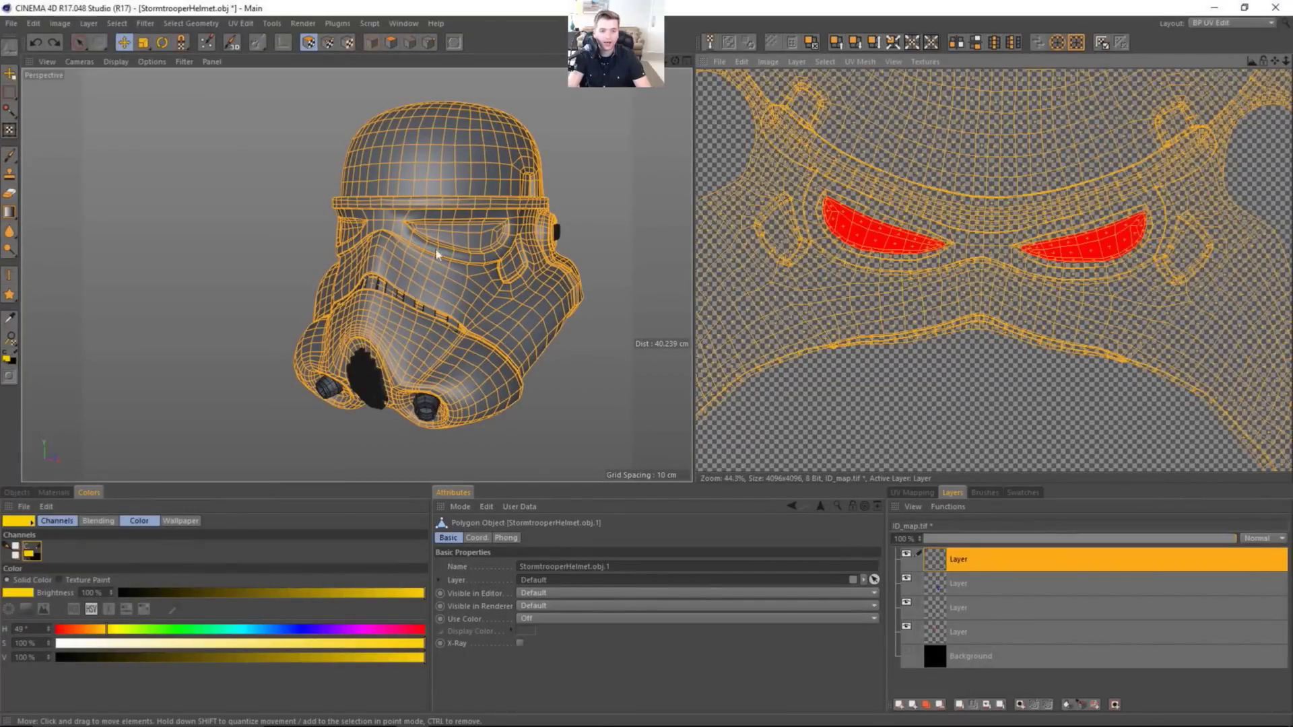
Move the new layer directly above the Background and fill the helmet shell's UV islands with yellow on it.
scroll(388, 208, "up", 1)
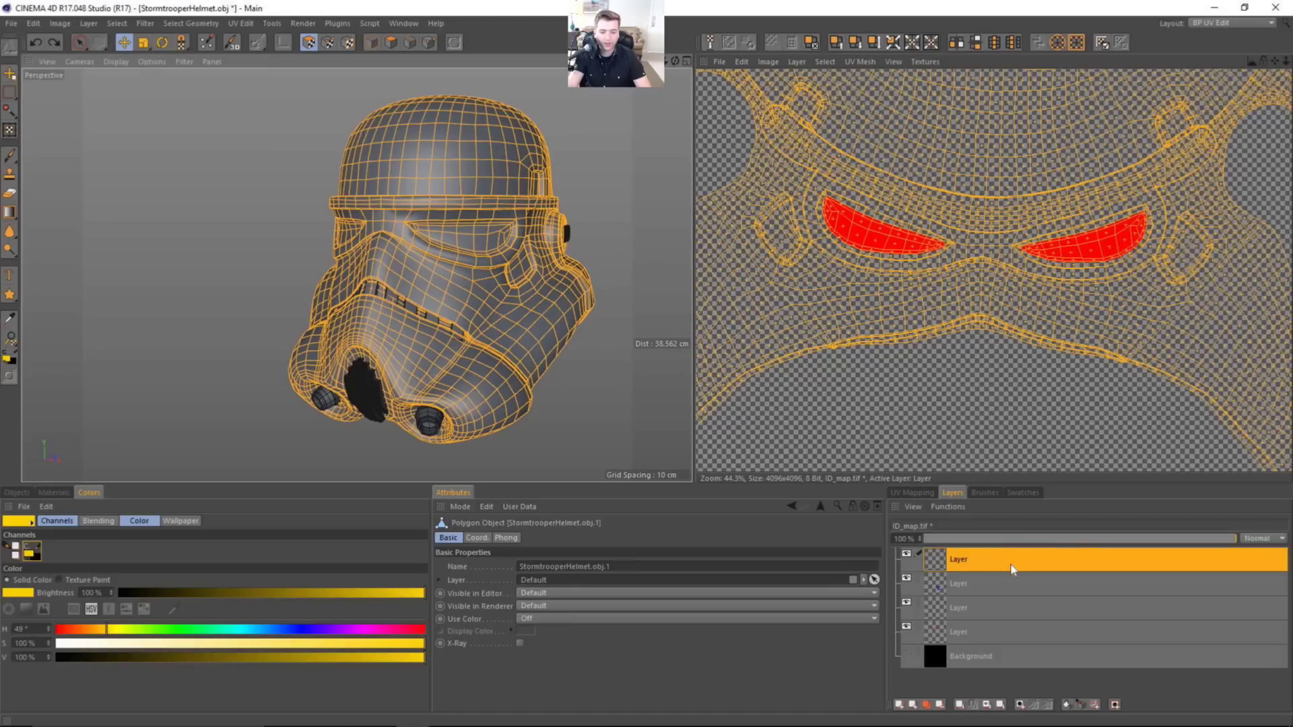
left_click_drag(1013, 569, 1002, 644)
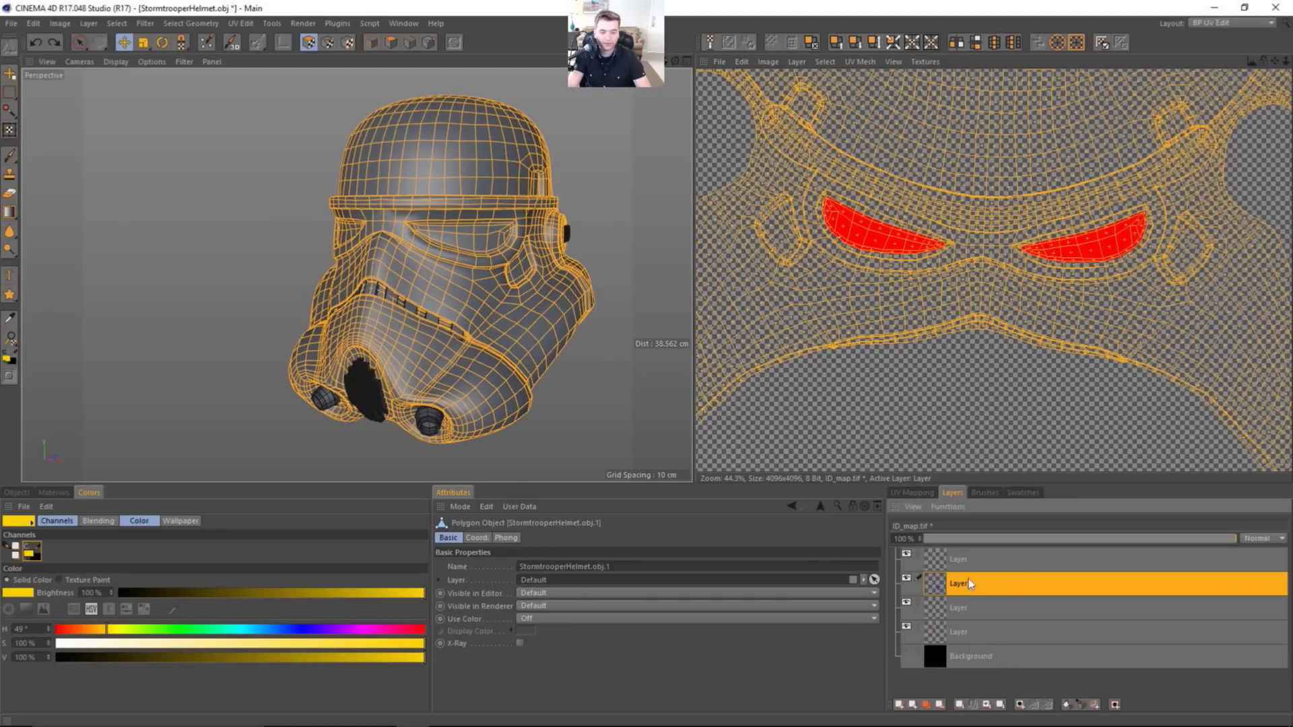
left_click(956, 571)
left_click_drag(967, 598, 949, 643)
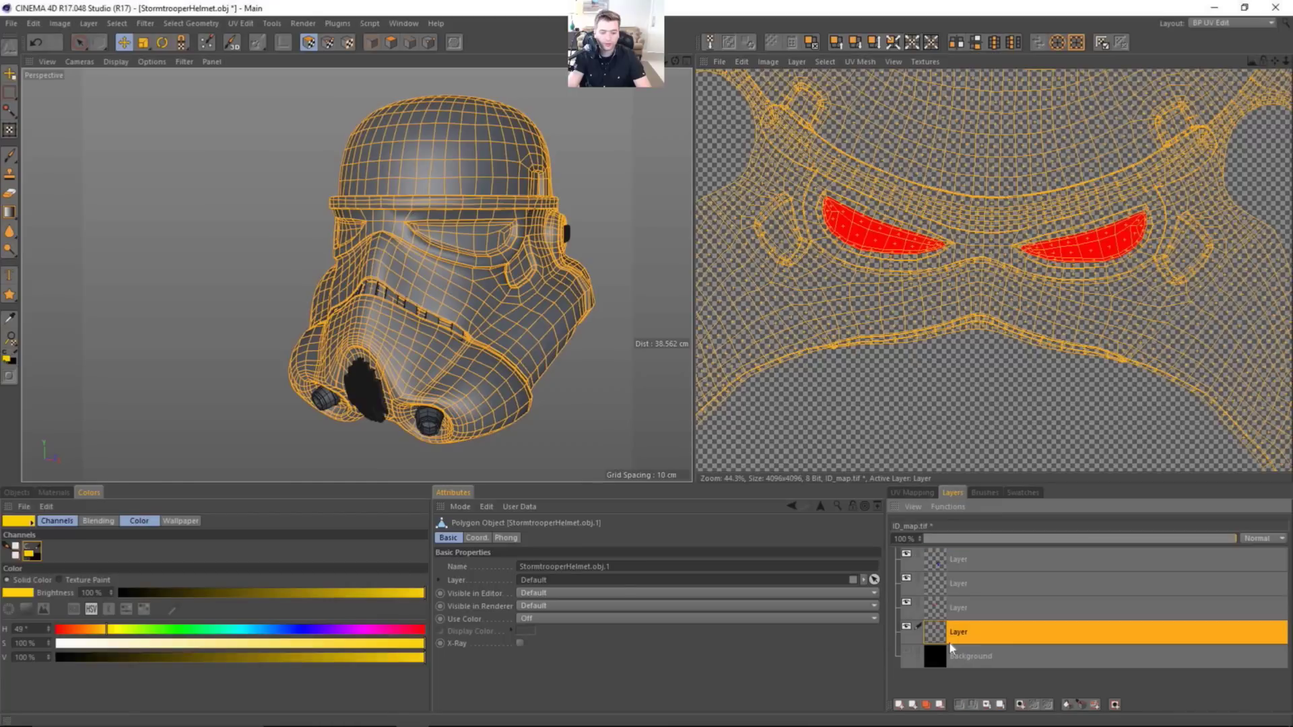
left_click(1069, 705)
scroll(1094, 268, "down", 5)
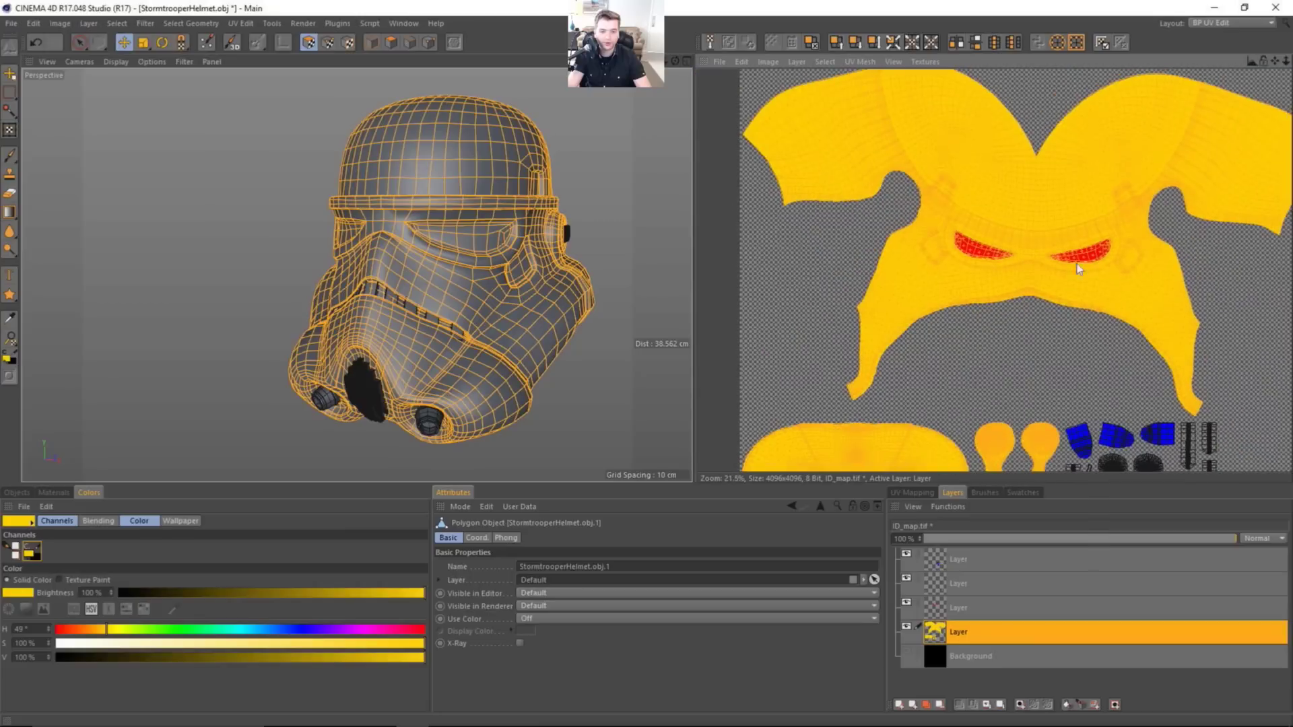
middle_click_drag(1151, 401, 1141, 381, "alt")
middle_click_drag(533, 348, 512, 335, "alt")
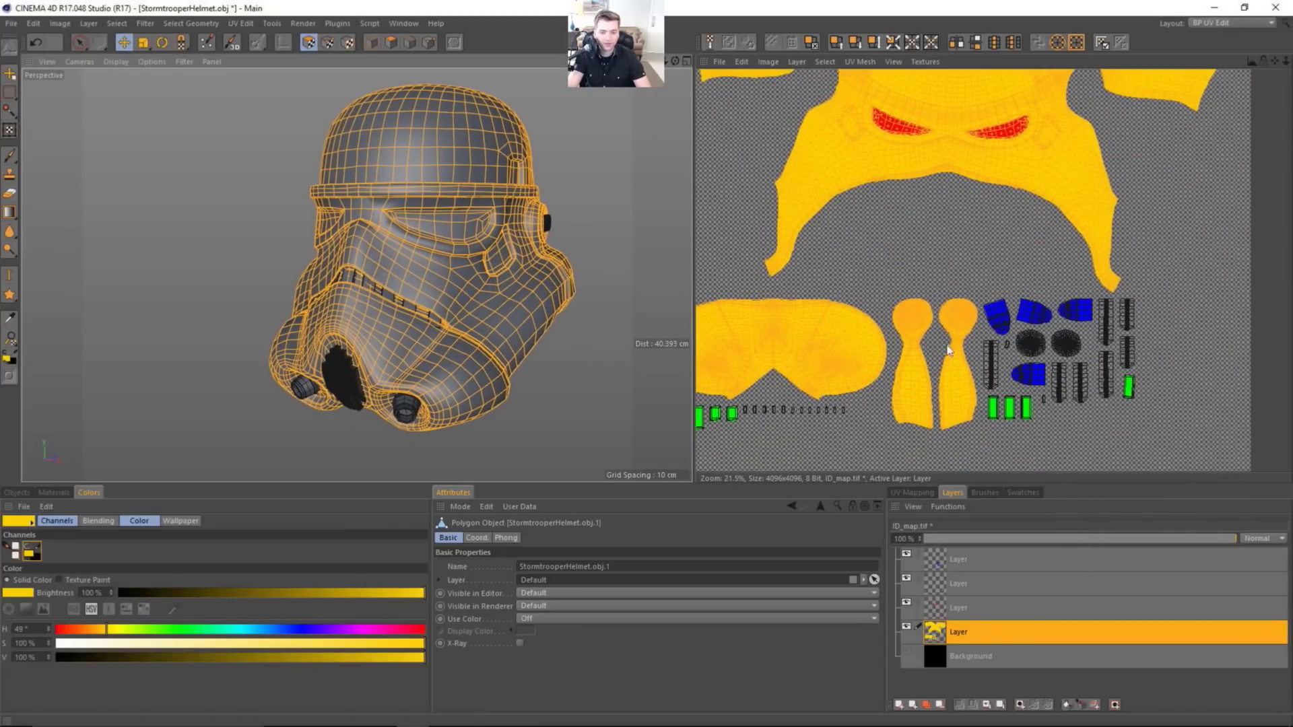
middle_click_drag(787, 420, 824, 417, "alt")
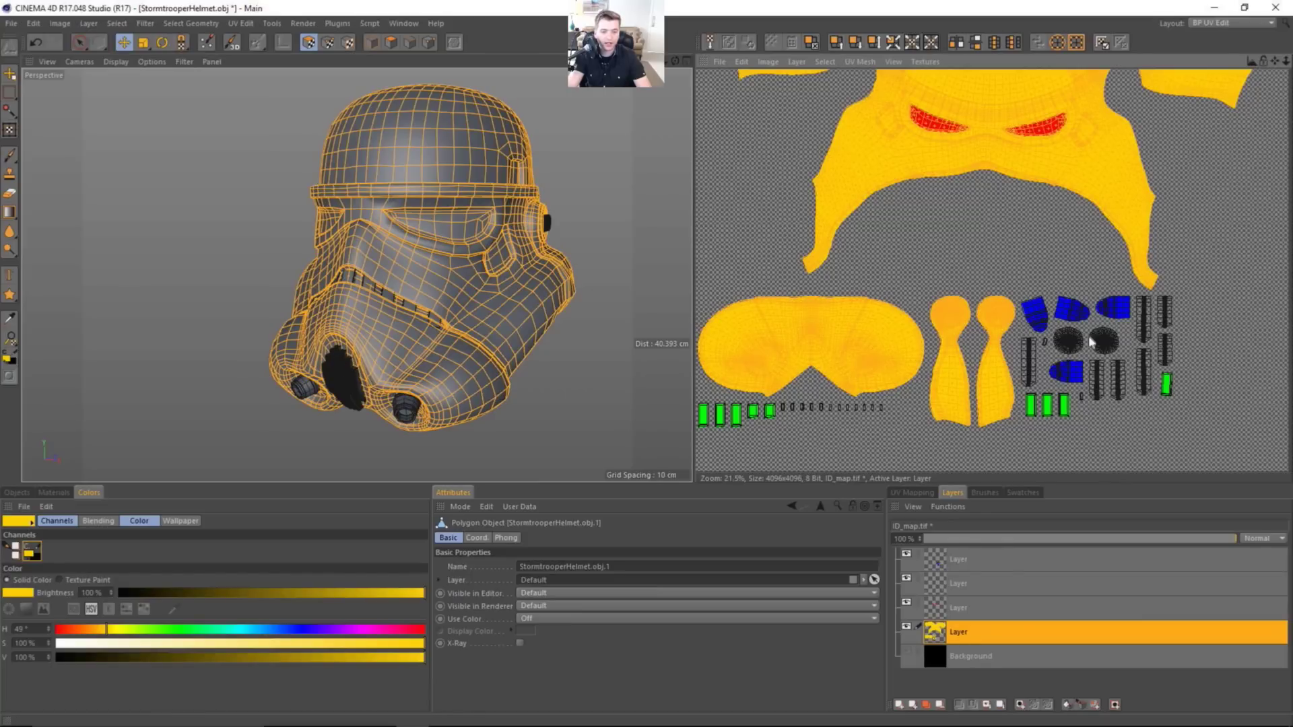
Select the polygons of the ribbed rectangular ear pieces on both sides of the helmet.
left_click_drag(431, 269, 334, 261, "alt")
middle_click_drag(574, 245, 393, 265, "alt")
right_click_drag(393, 265, 594, 245, "alt")
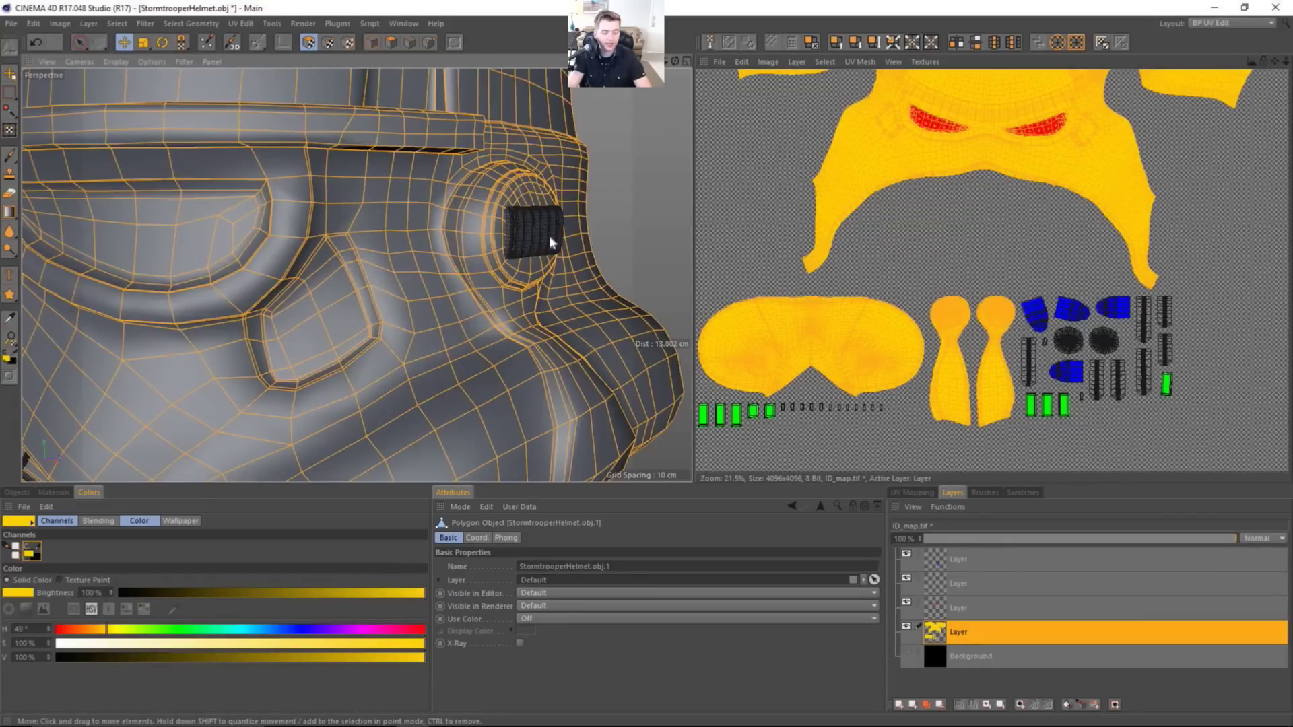
key("Return")
key("Return")
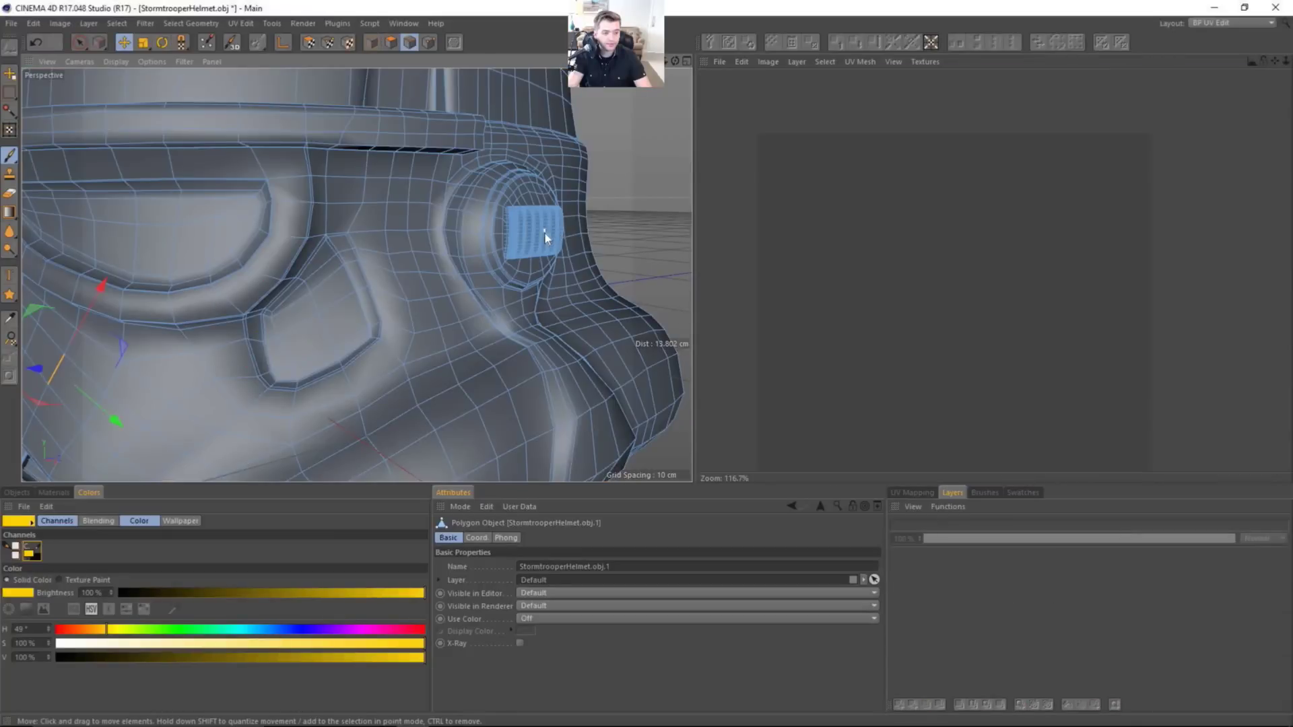
left_click(544, 233)
key("Return")
left_click(511, 221)
left_click_drag(471, 266, 245, 271, "alt")
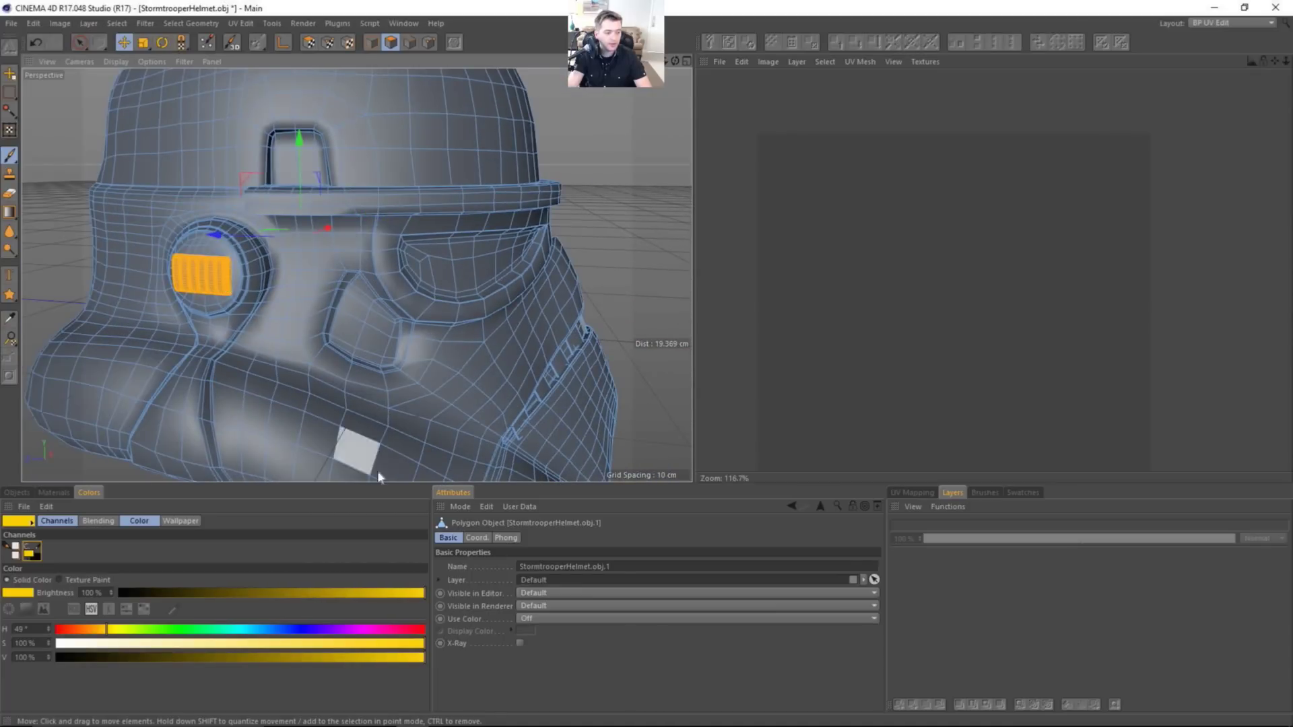
Set the paint colour to magenta with hue 302° and load ID_map.tif in the texture view again.
left_click_drag(276, 632, 366, 630)
scroll(460, 271, "down", 5)
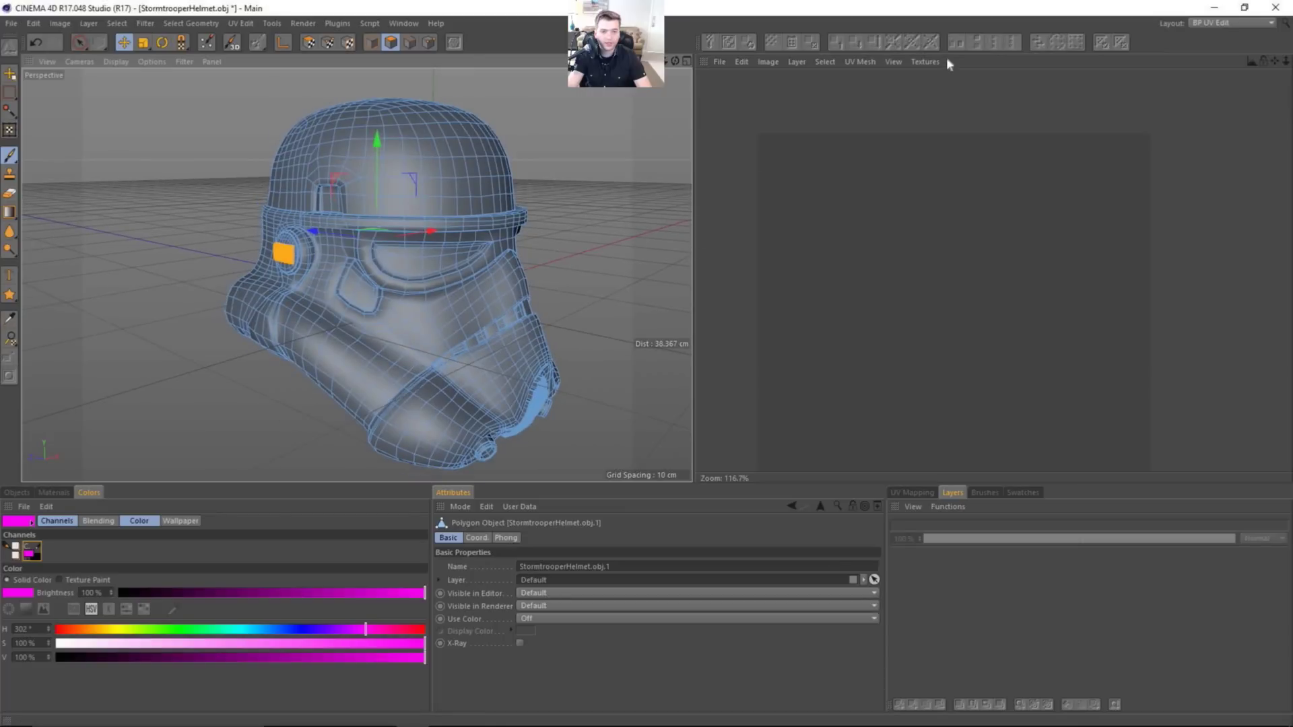
left_click(924, 62)
left_click(939, 113)
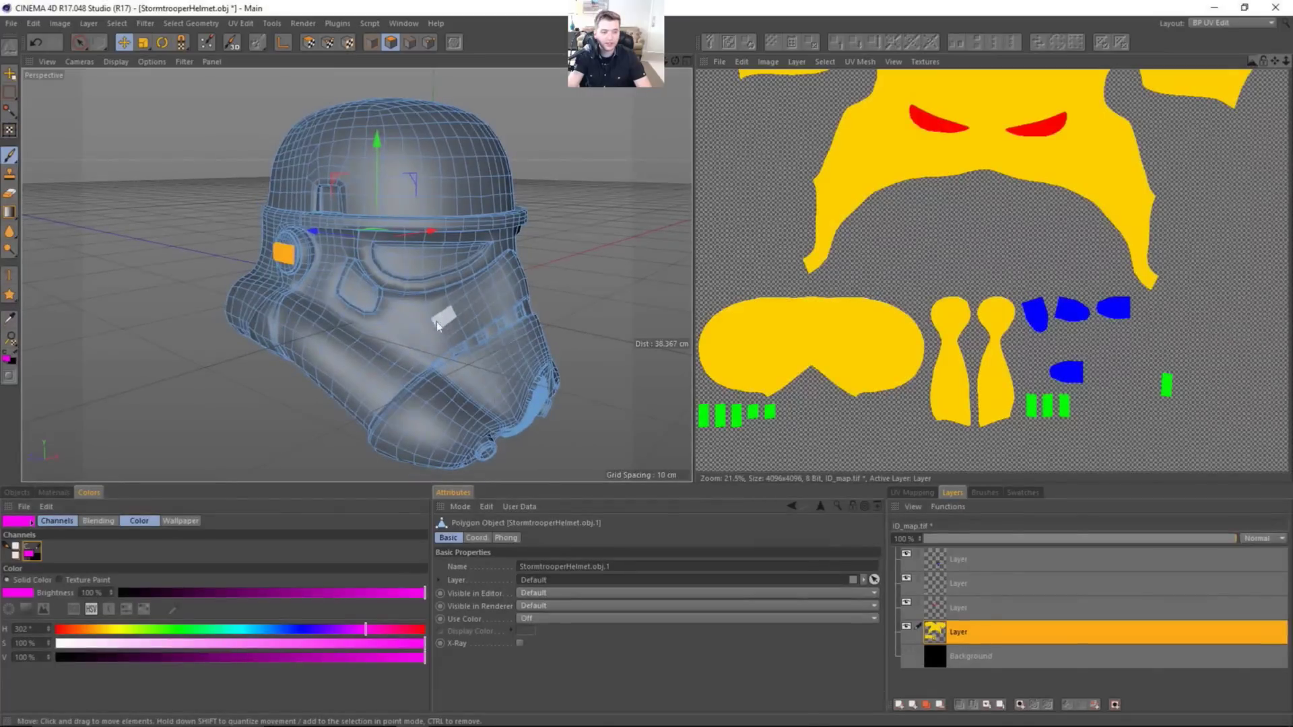
Add a new layer on top and fill the UV islands of the two selected ear pieces with magenta.
scroll(436, 322, "up", 1)
left_click(1014, 565)
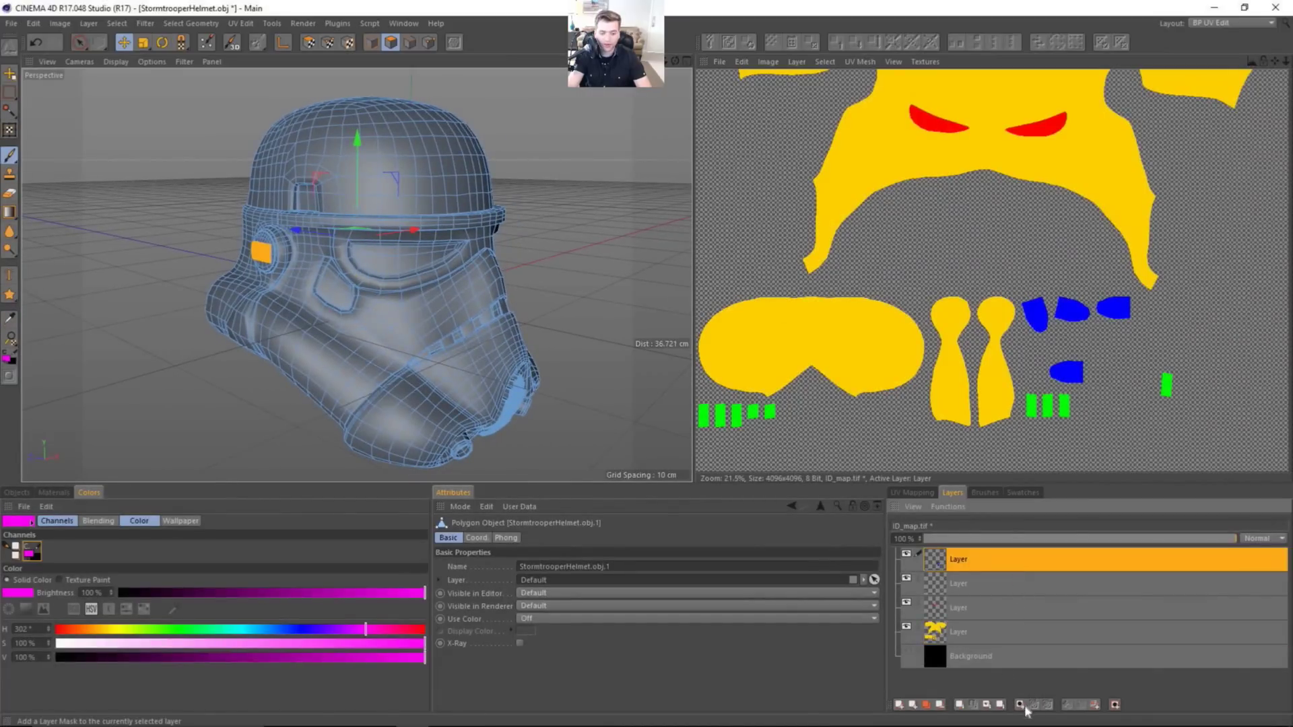
left_click(899, 705)
left_click_drag(368, 169, 326, 188, "alt")
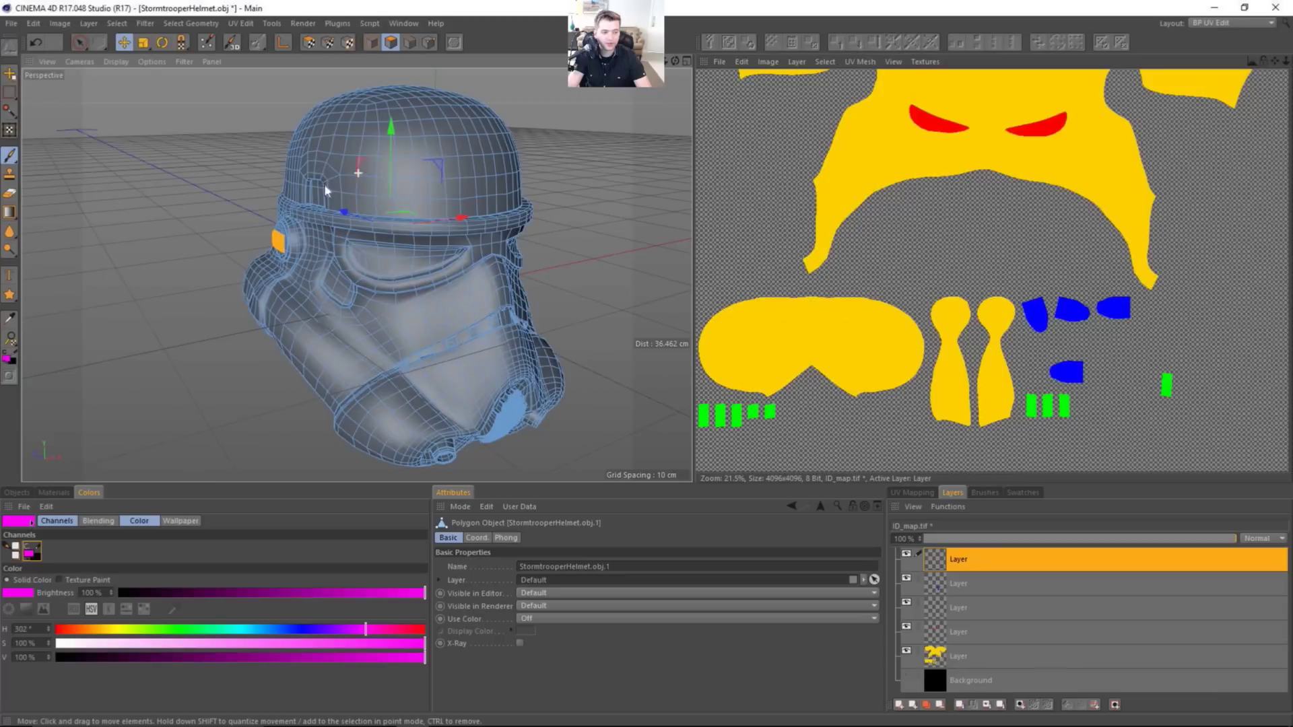
middle_click_drag(498, 250, 355, 260, "alt")
left_click_drag(354, 260, 222, 266, "alt")
middle_click_drag(1010, 156, 1014, 229, "alt")
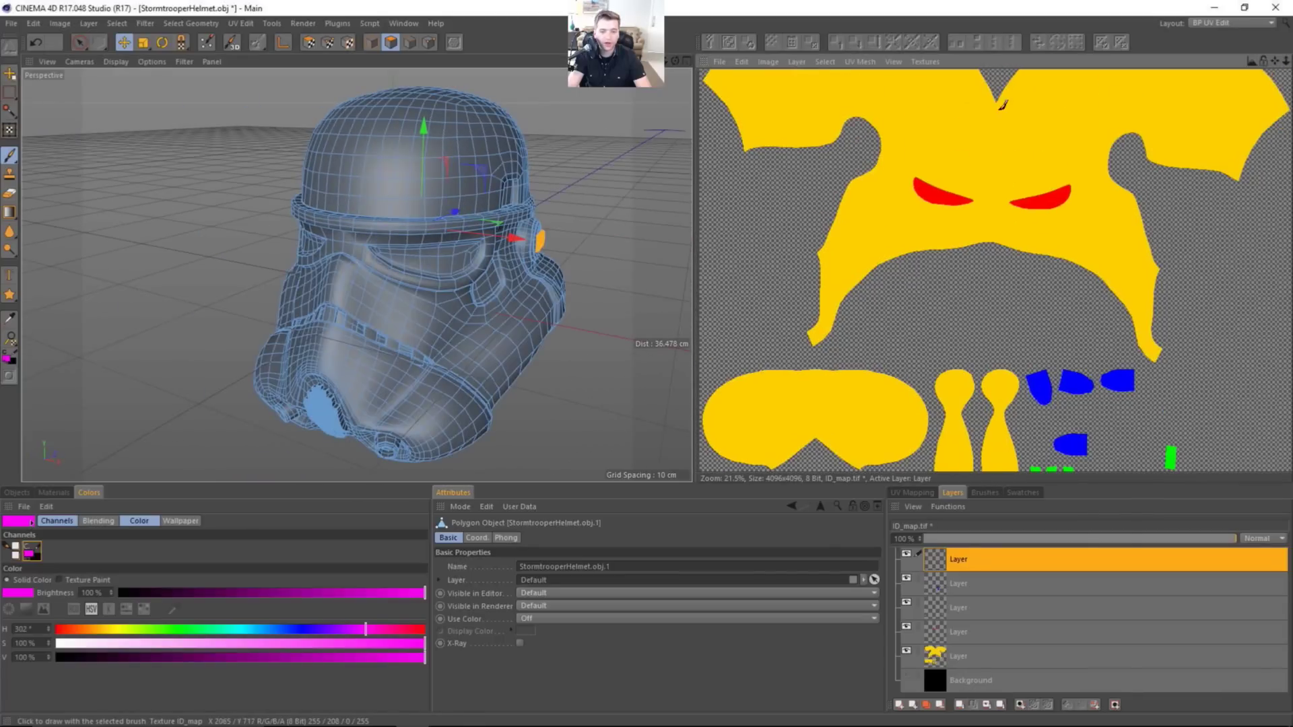
left_click_drag(465, 280, 534, 297, "alt")
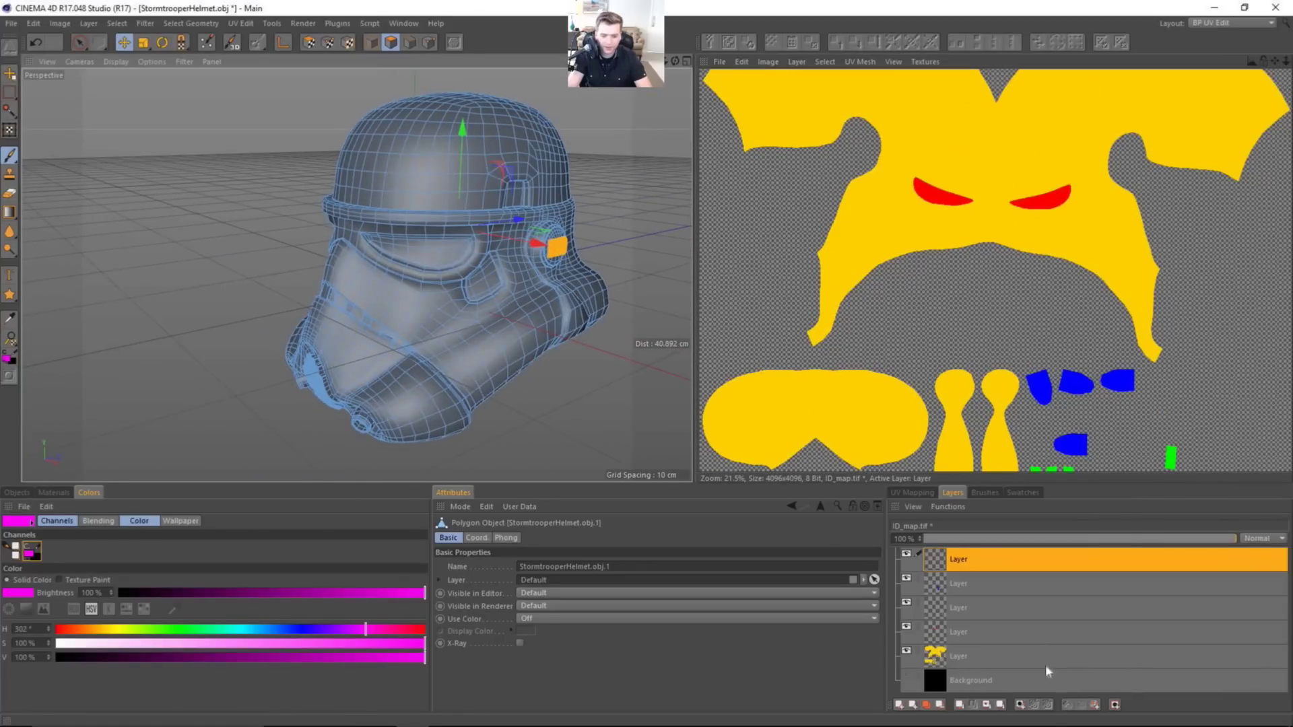
left_click(309, 42)
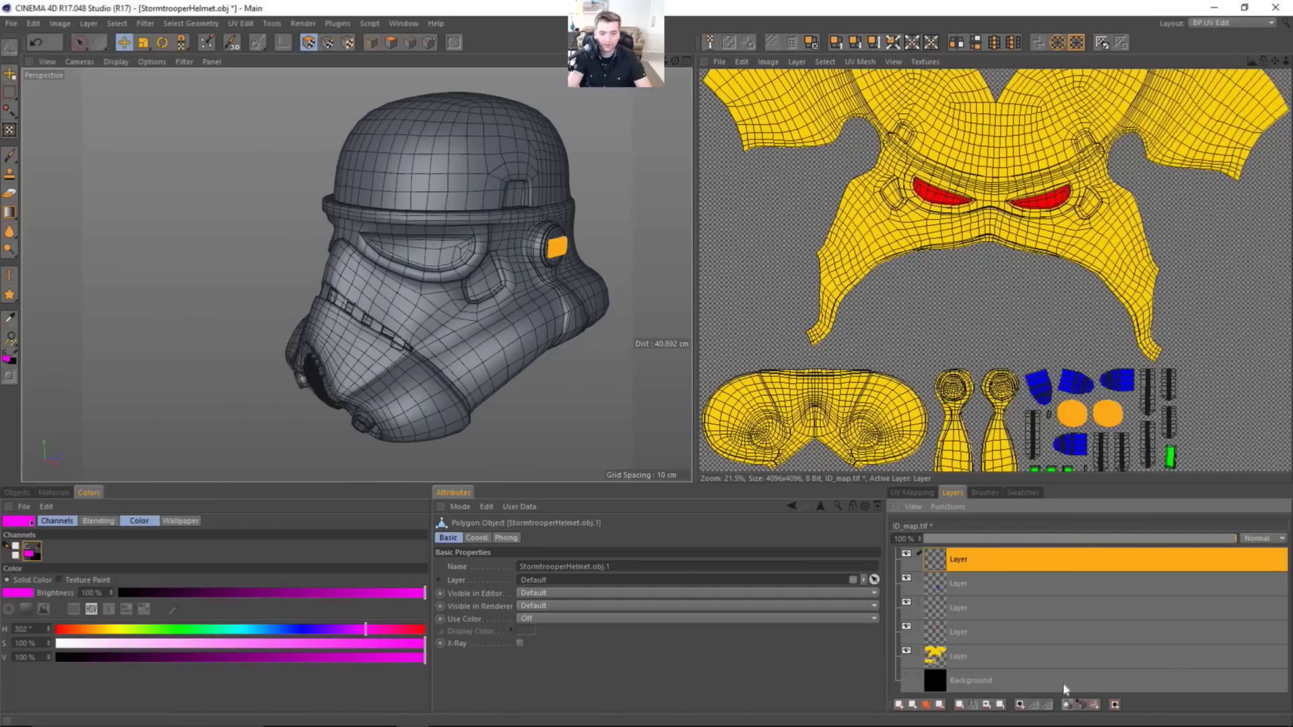
scroll(1017, 382, "up", 5)
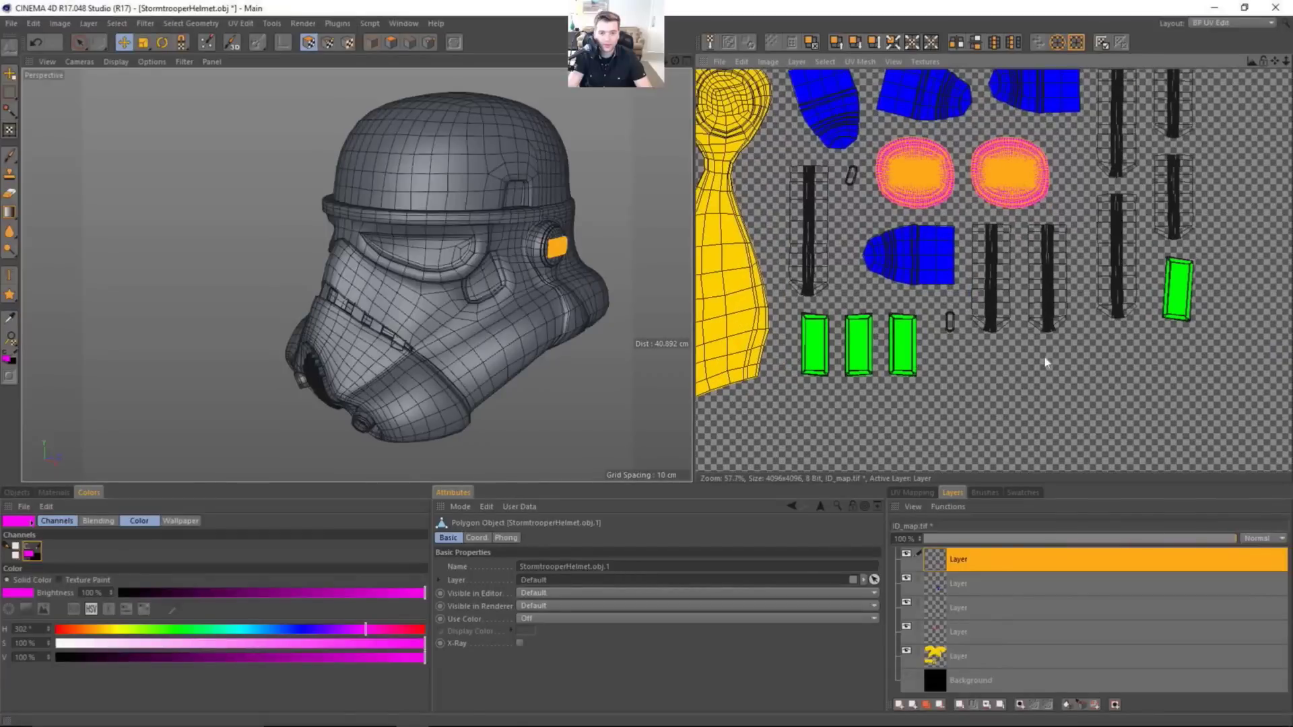
scroll(1020, 326, "down", 2)
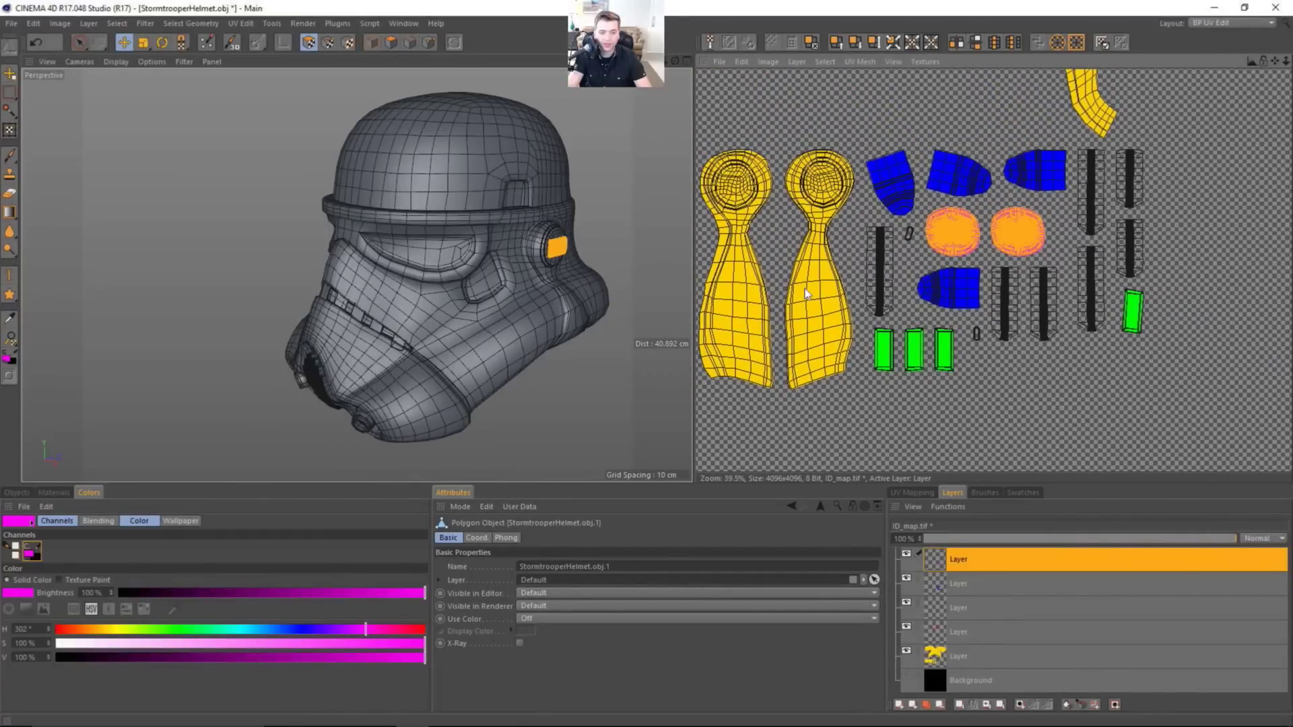
Try to select the seven vertical tubes of the mouth grille at the front of the helmet.
scroll(997, 248, "down", 3)
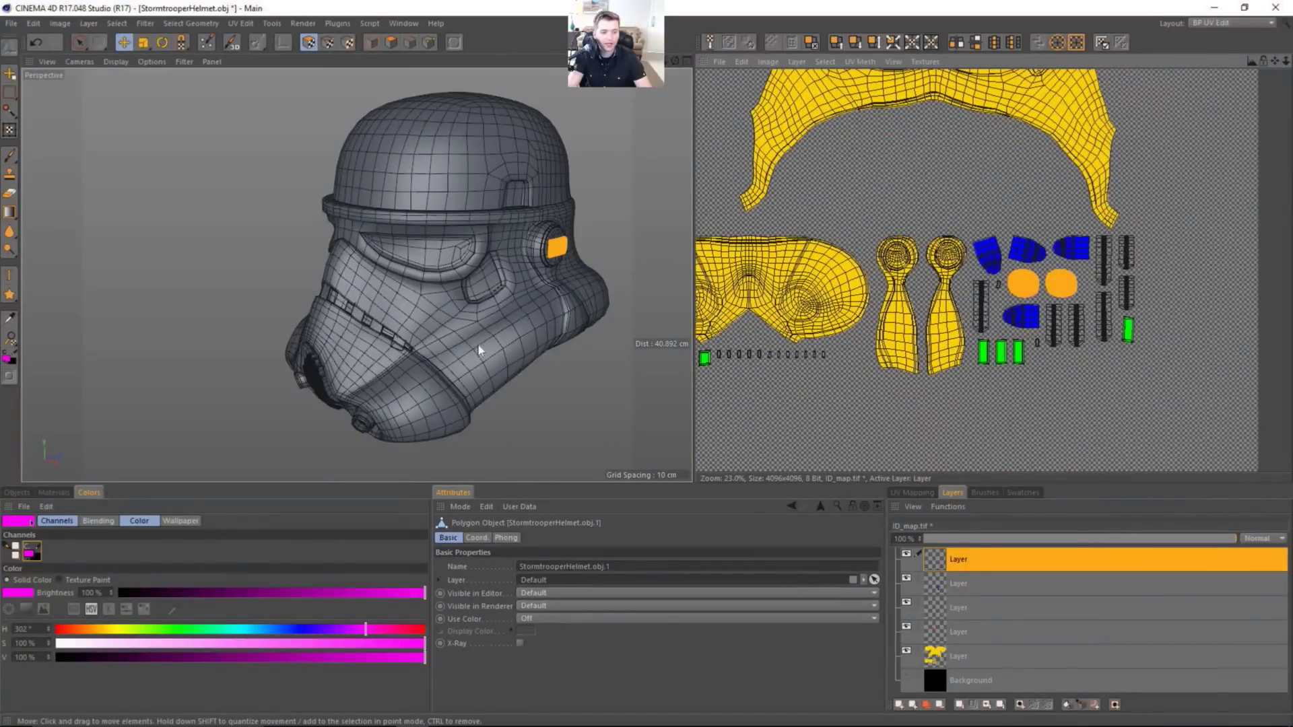
left_click_drag(363, 408, 464, 382, "alt")
right_click_drag(310, 383, 361, 382, "alt")
key("Return")
double_click(359, 389)
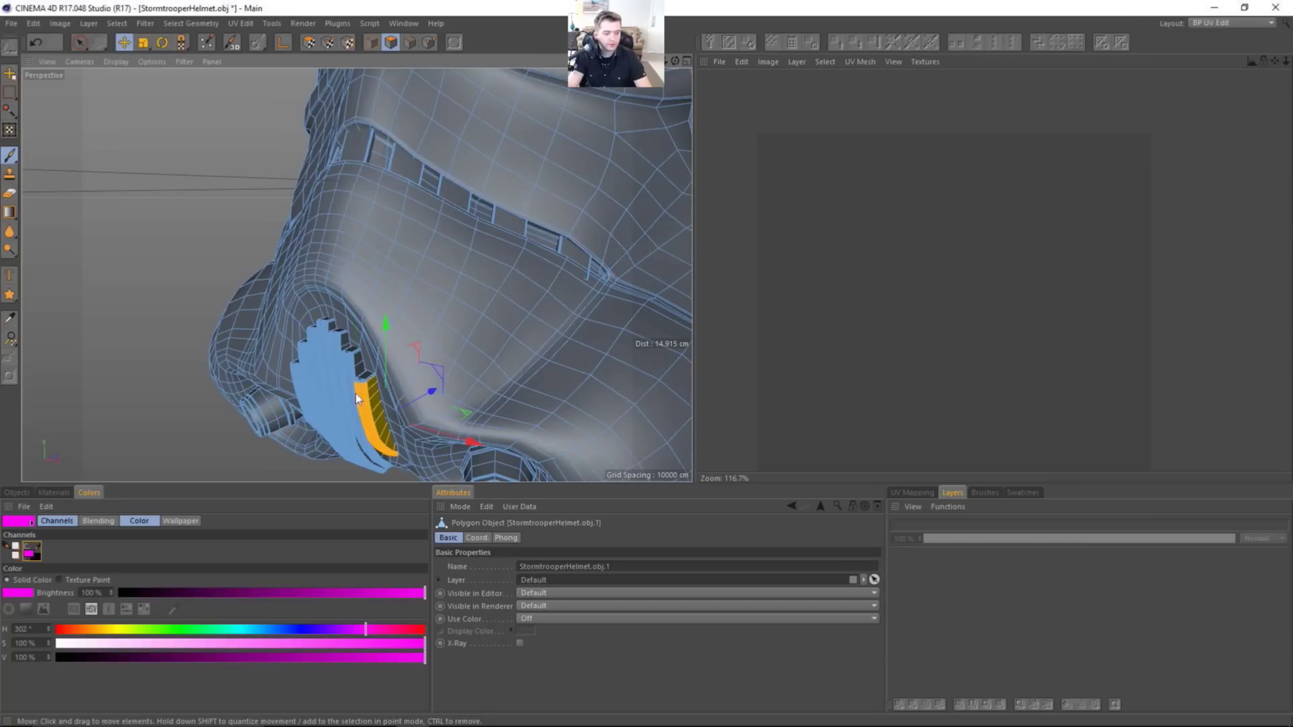
left_click_drag(358, 401, 427, 345, "alt")
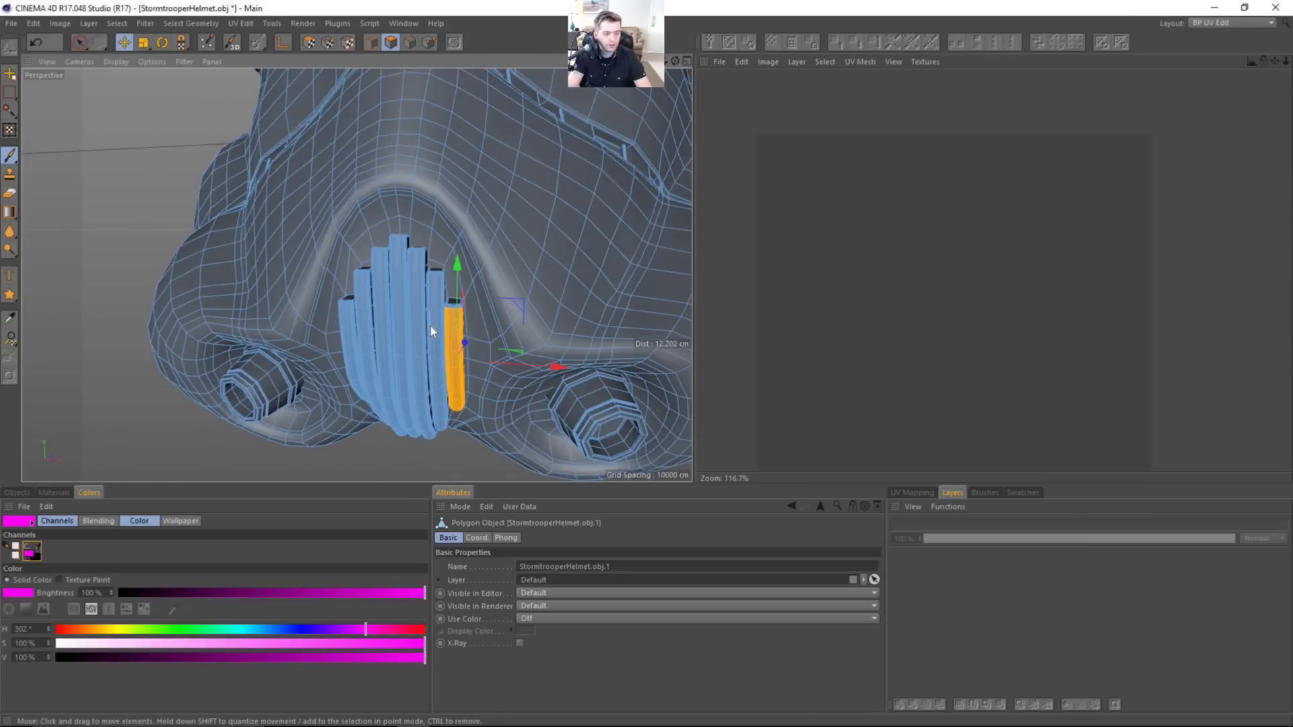
left_click(429, 326, "shift")
left_click(414, 323, "shift")
left_click(401, 317, "shift")
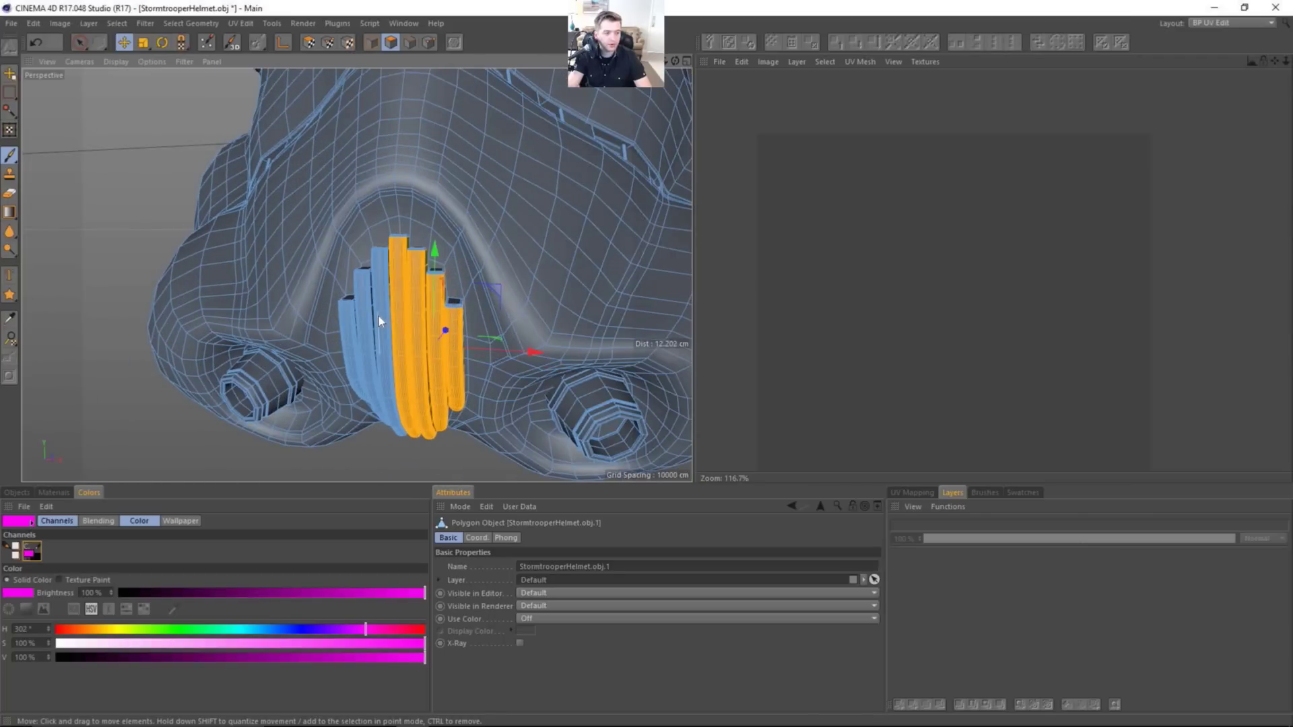
left_click(378, 316, "shift")
left_click(363, 318, "shift")
left_click(347, 316, "shift")
scroll(404, 296, "up", 10)
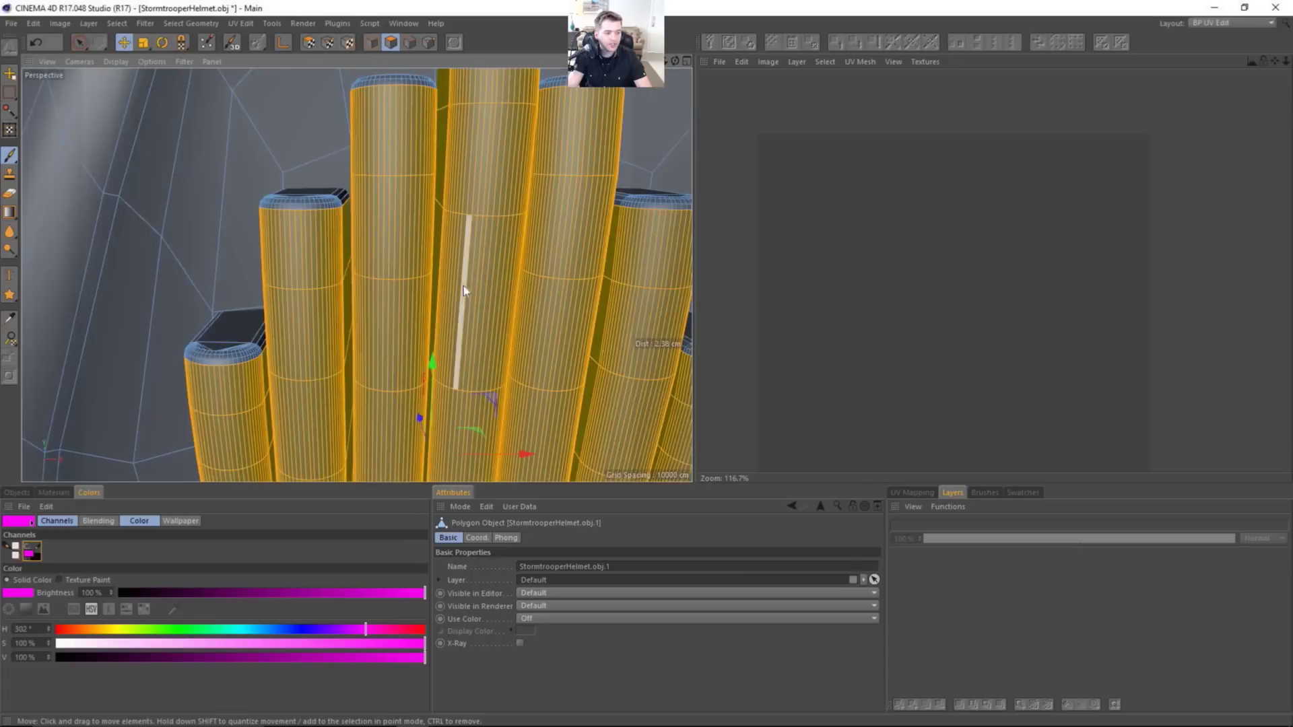
scroll(402, 288, "down", 8)
key("Return")
key("Return")
key("Return")
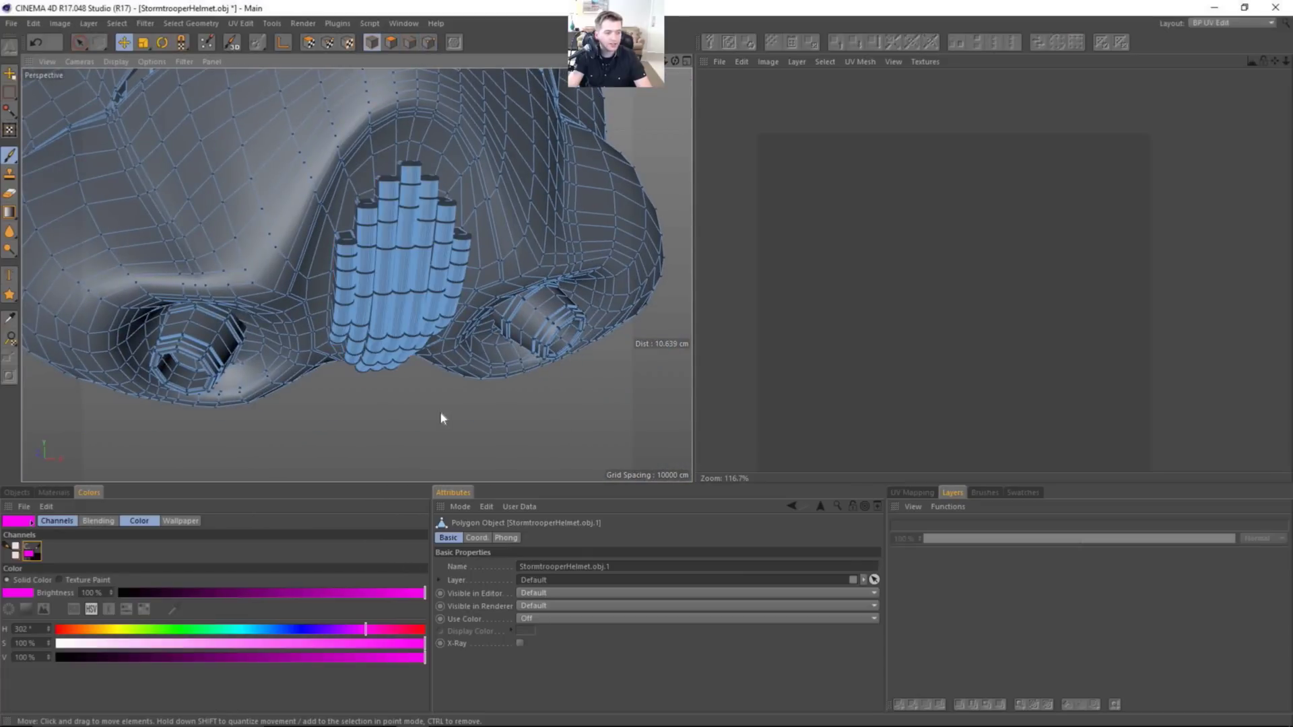
key("Return")
key("Return")
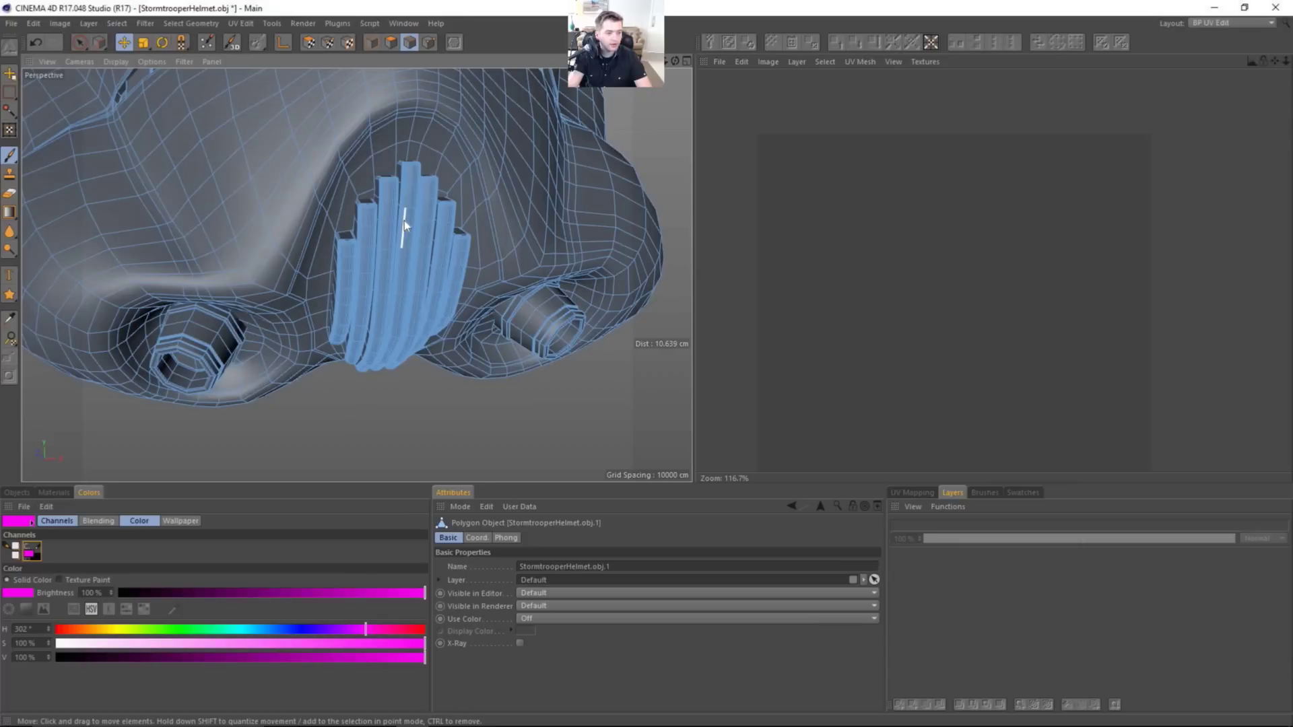
key("Return")
right_click(556, 395)
left_click(647, 704)
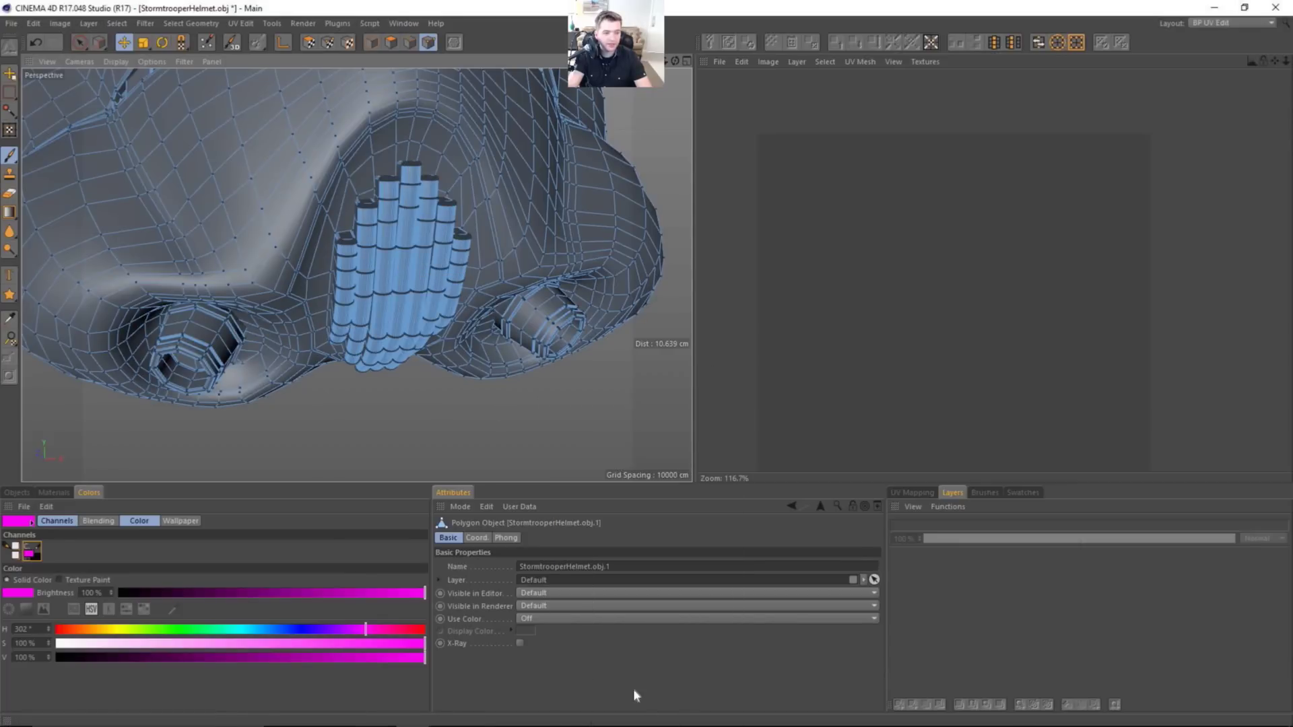
key("Return")
key("Return")
Select all polygons of the seven vertical mouth grille tubes, including their end caps.
double_click(415, 264)
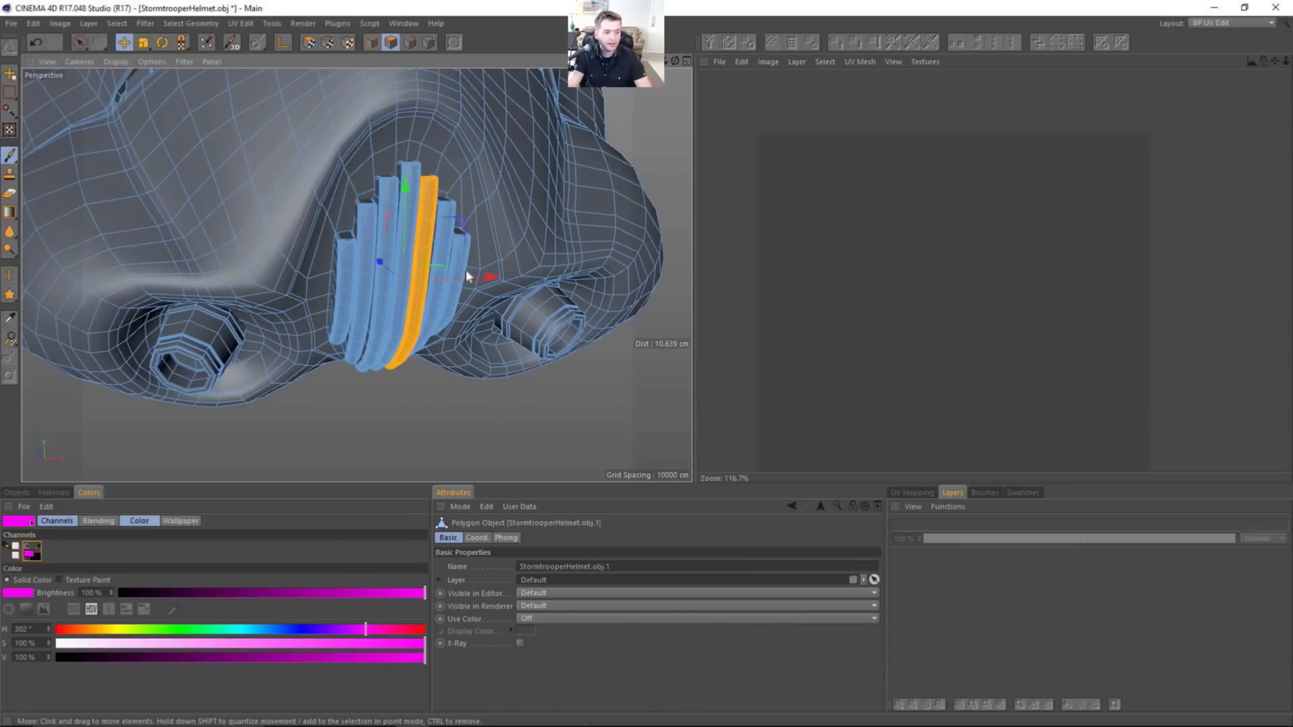
left_click_drag(468, 277, 418, 193, "alt")
right_click_drag(418, 193, 481, 242, "alt")
double_click(481, 290, "shift")
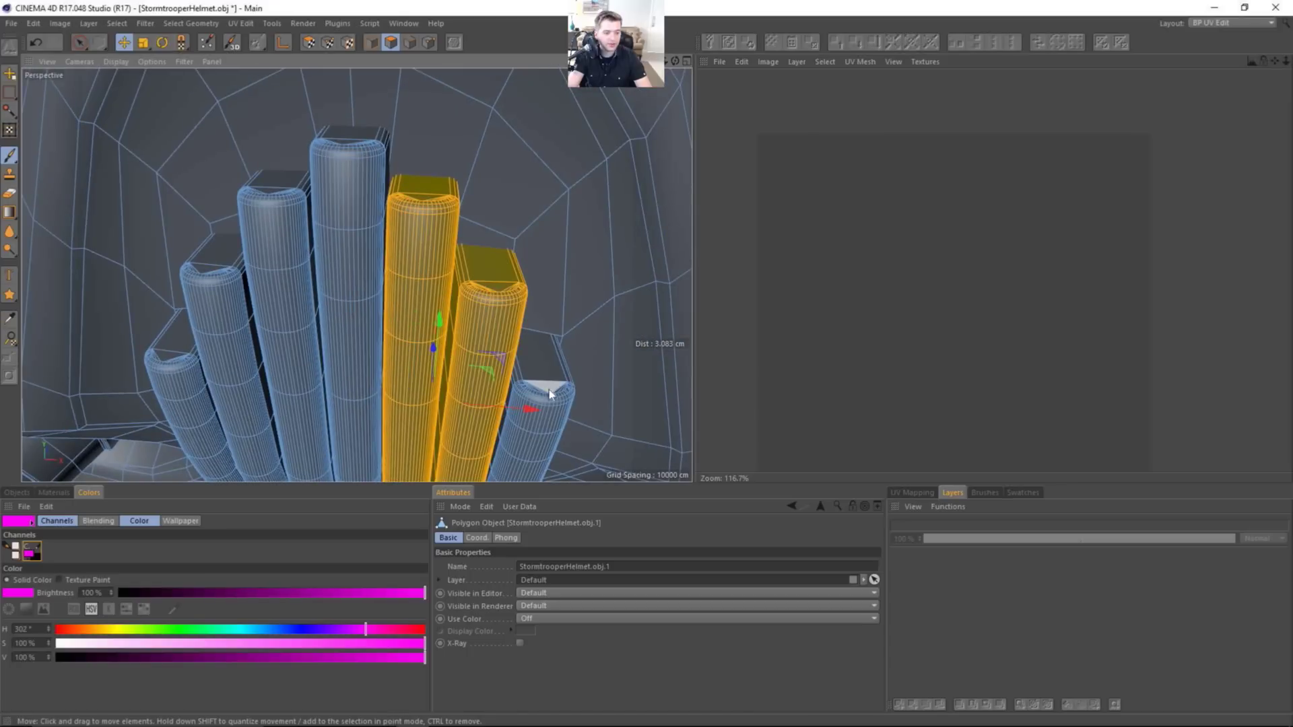
double_click(549, 390, "shift")
double_click(371, 201, "shift")
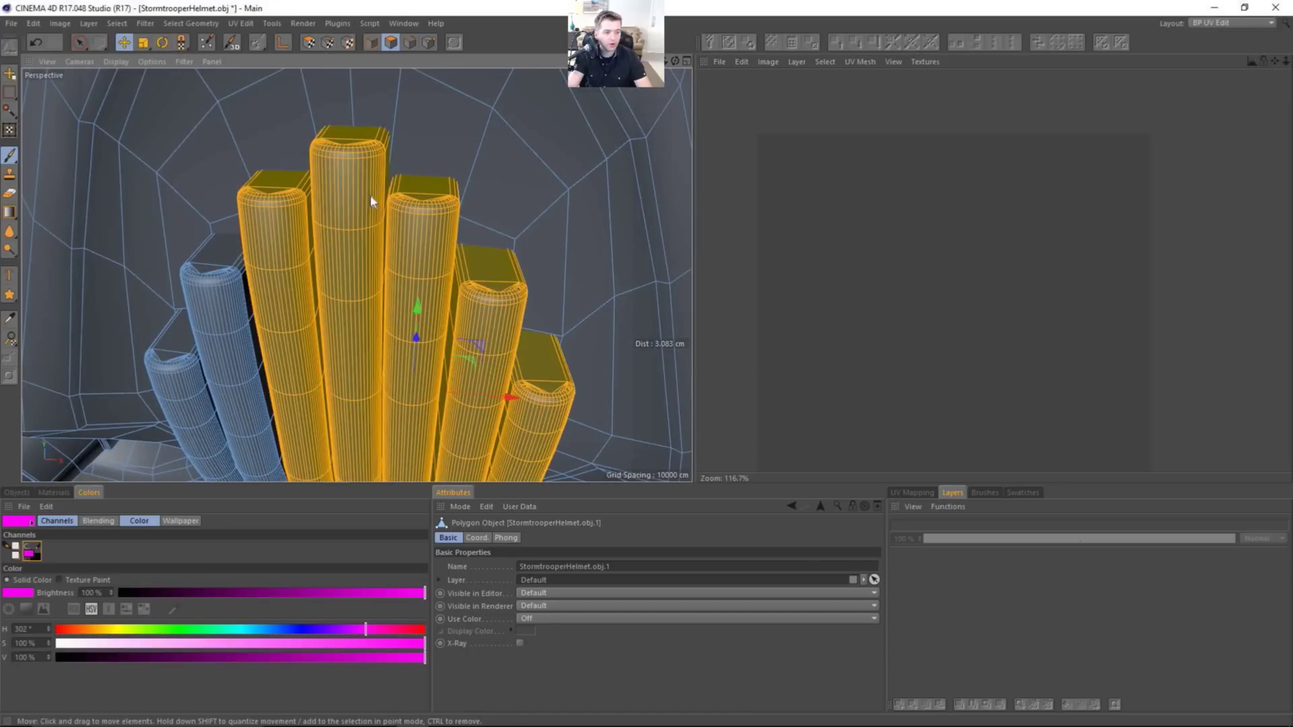
left_click(232, 297, "shift")
left_click_drag(234, 304, 439, 257, "alt")
left_click(282, 333, "shift")
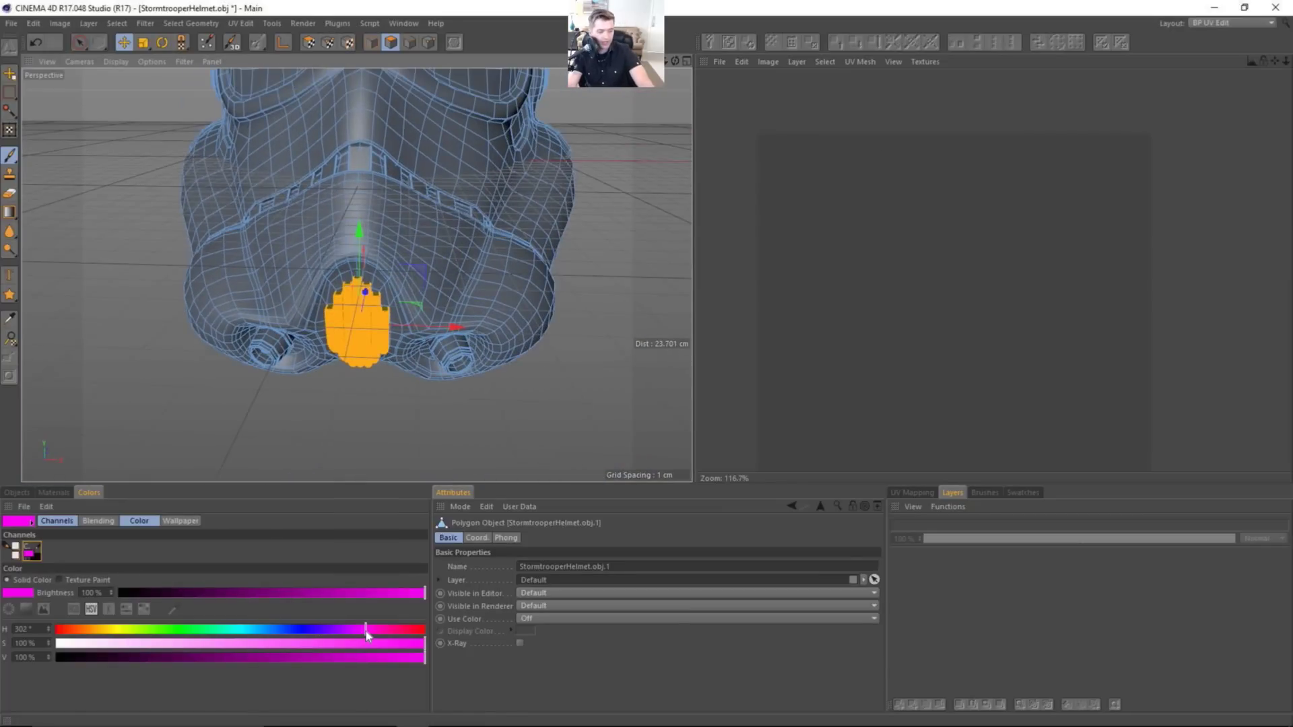
Set the paint colour to cyan with hue 177° and load ID_map.tif in the texture view again.
left_click_drag(342, 633, 232, 640)
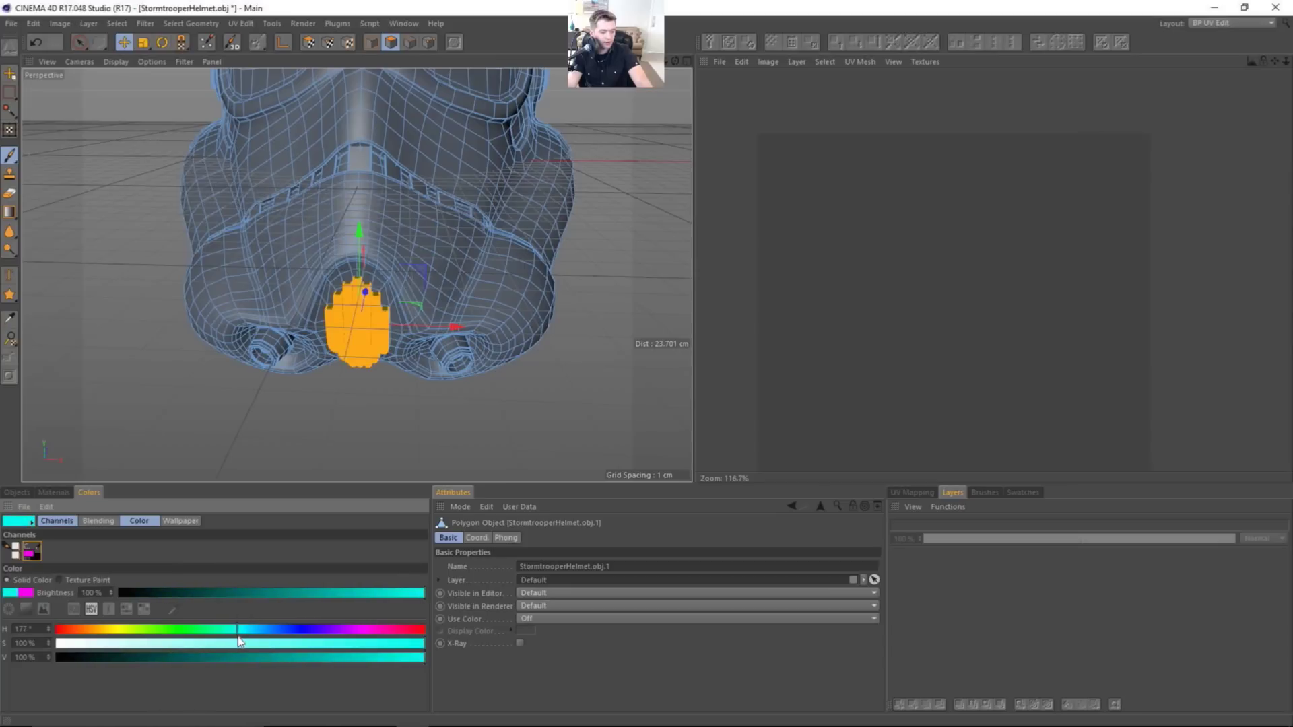
left_click(920, 61)
left_click(933, 114)
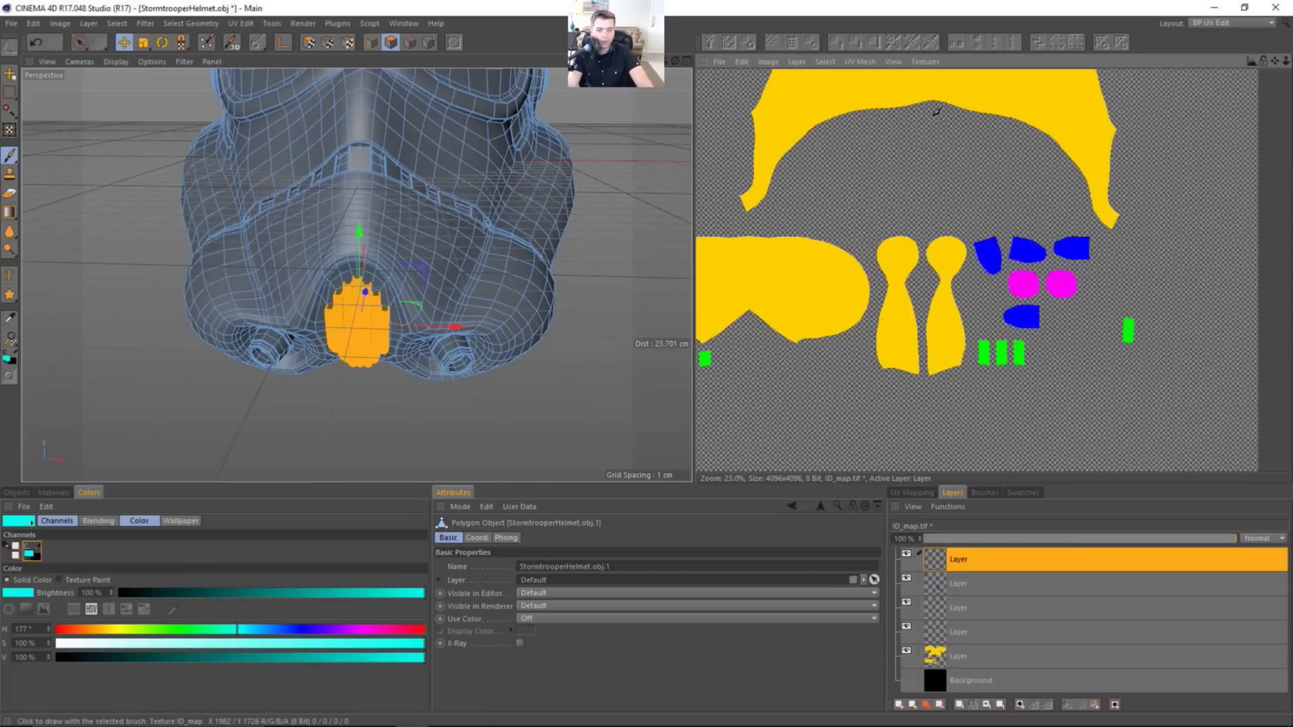
Add a new layer on top and fill the UV islands of the selected mouth grille tubes with cyan.
left_click(900, 704)
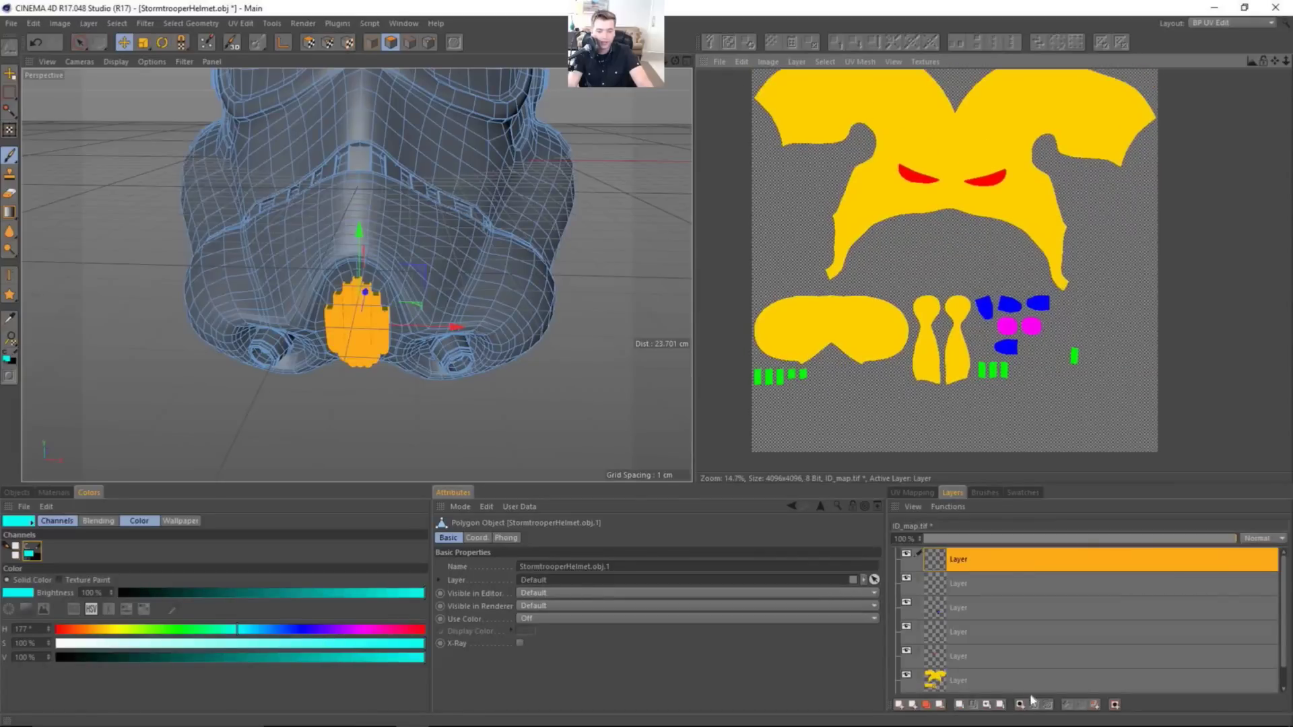
left_click(1048, 703)
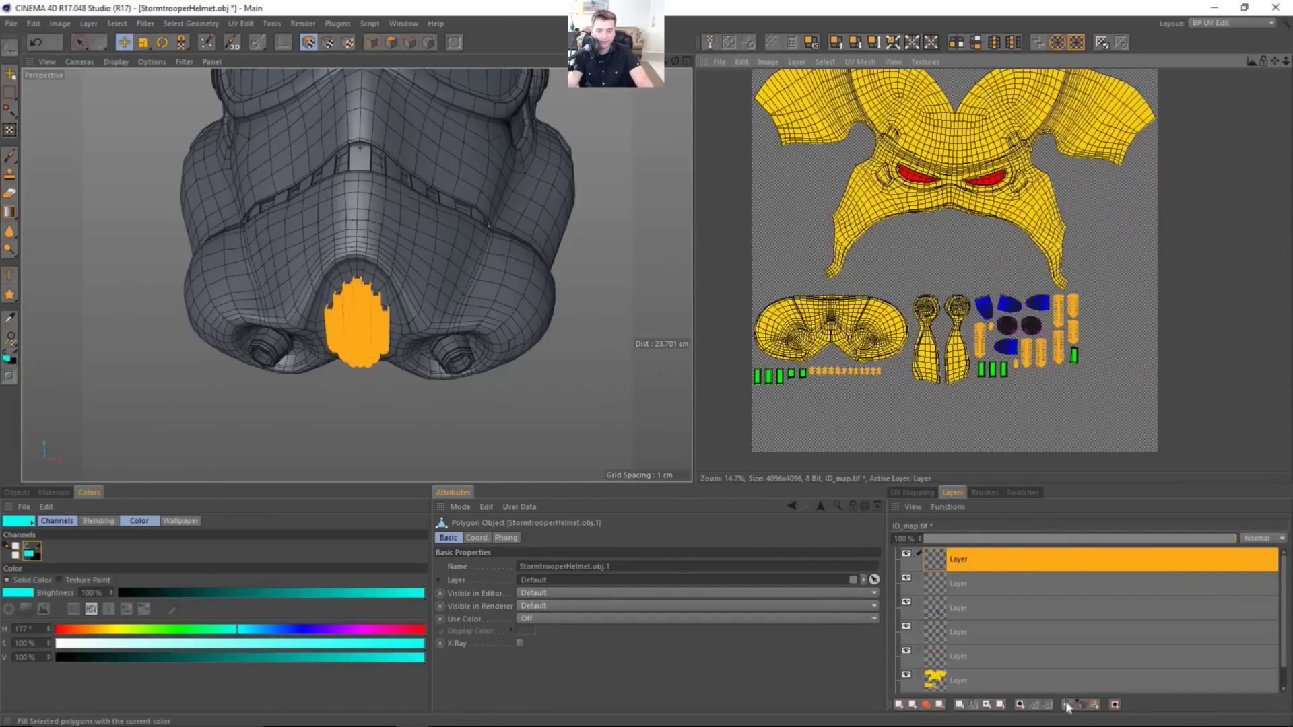
scroll(1054, 375, "up", 5)
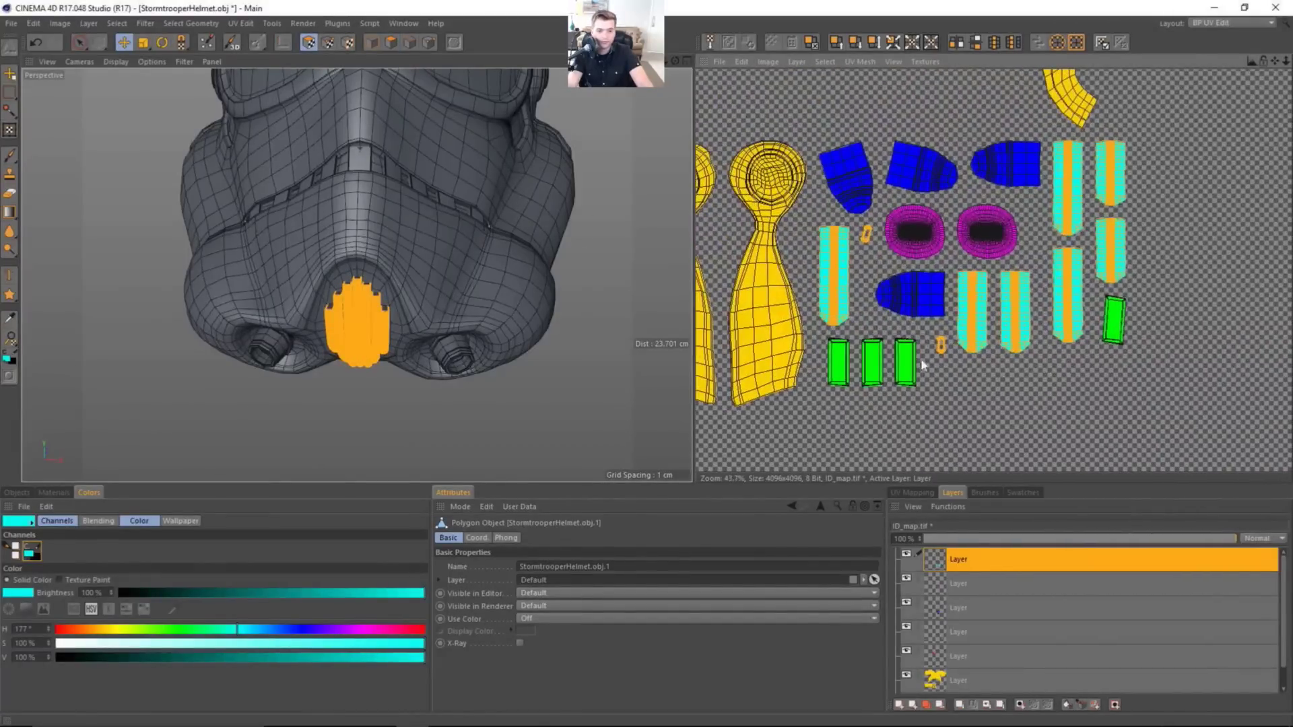
Examine the coloured UV islands up close across the whole layout for parts that are not filled.
right_click_drag(943, 362, 970, 362, "alt")
middle_click_drag(943, 361, 1279, 308, "alt")
middle_click_drag(713, 364, 951, 370, "alt")
right_click_drag(850, 315, 785, 315, "alt")
middle_click_drag(850, 315, 911, 357, "alt")
right_click_drag(1078, 325, 1044, 326, "alt")
middle_click_drag(1078, 326, 836, 361, "alt")
middle_click_drag(1234, 329, 1107, 363, "alt")
right_click_drag(1144, 328, 1083, 328, "alt")
middle_click_drag(1035, 146, 1095, 293, "alt")
right_click_drag(1034, 145, 980, 145, "alt")
middle_click_drag(1035, 146, 1011, 237, "alt")
right_click_drag(1064, 214, 1052, 214, "alt")
scroll(1092, 216, "down", 3)
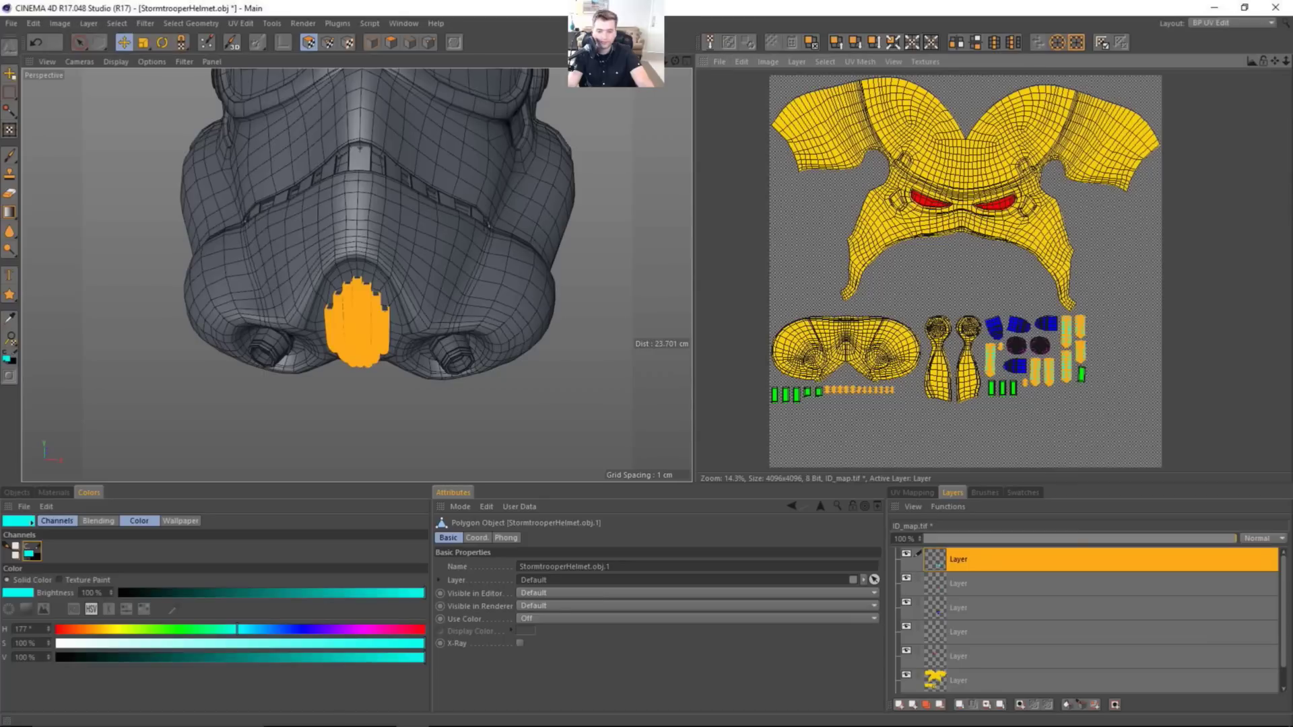
Add another new layer and move it directly above the Background layer.
scroll(1052, 691, "down", 1)
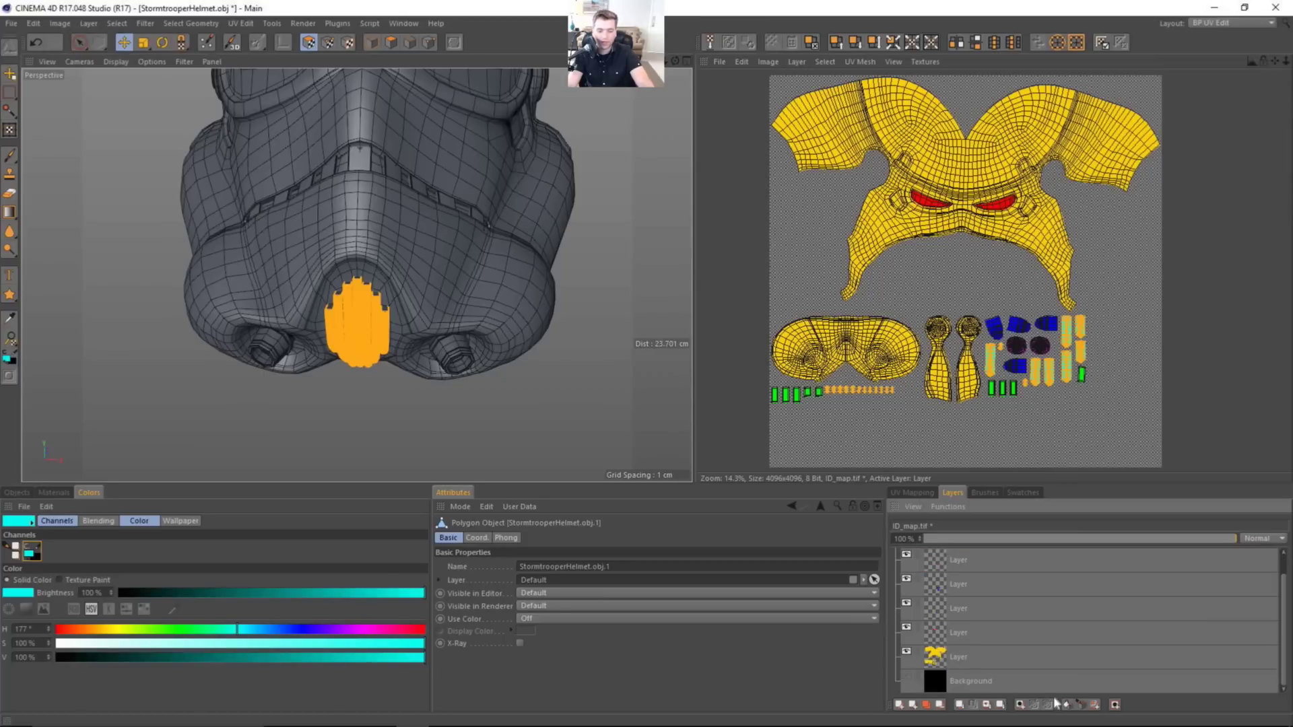
left_click(901, 704)
left_click(1022, 566)
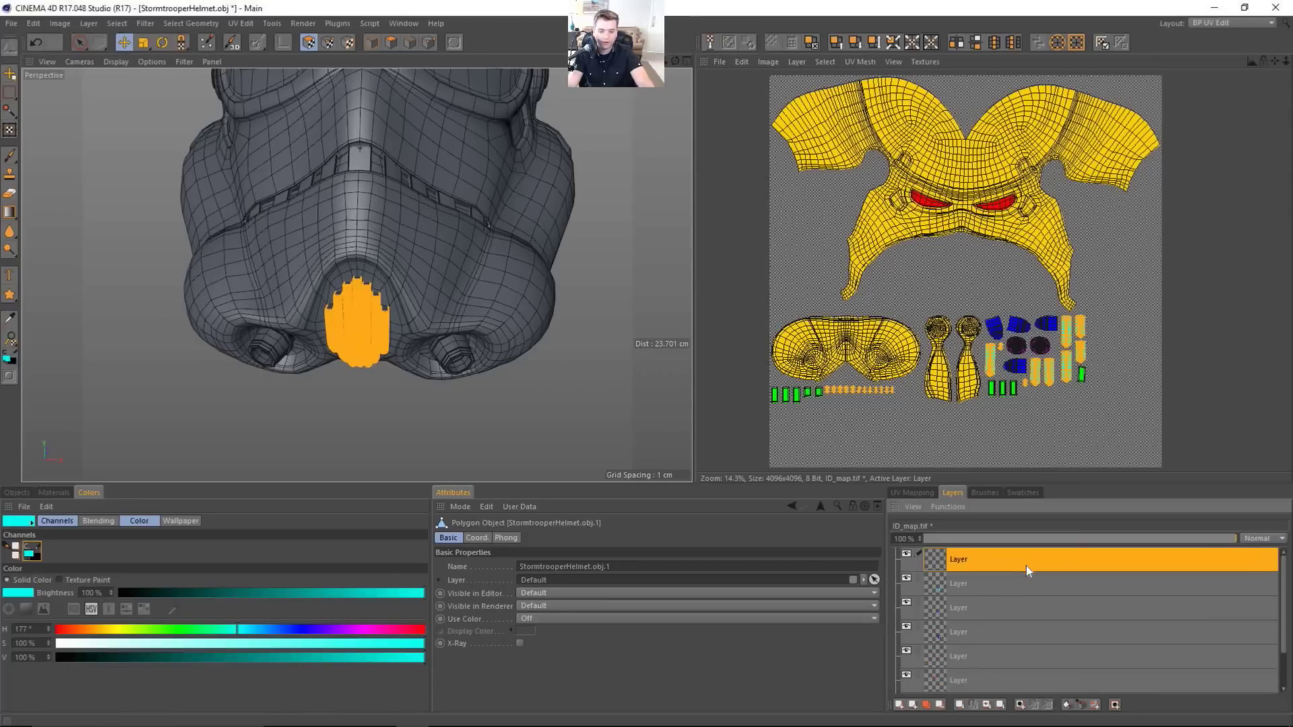
left_click_drag(998, 660, 949, 676)
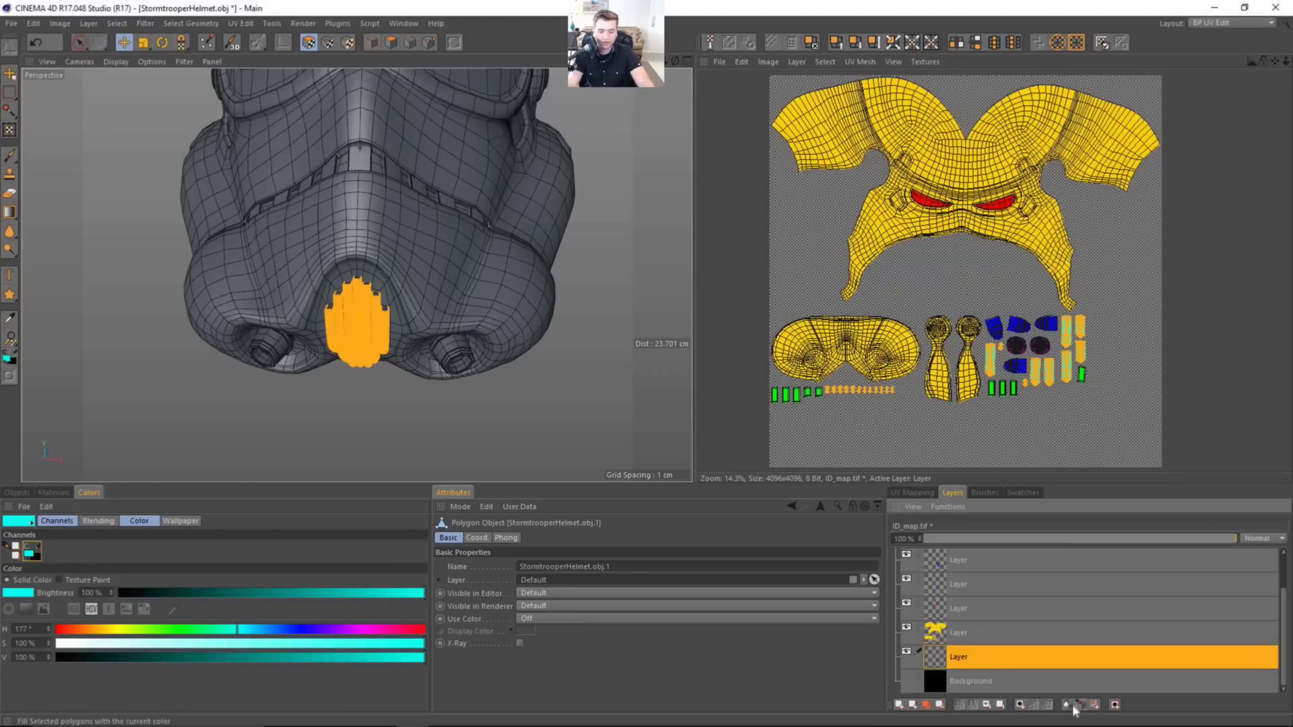
Set the paint colour to white with 0% saturation and flood the new bottom layer with the fill tool.
key("Return")
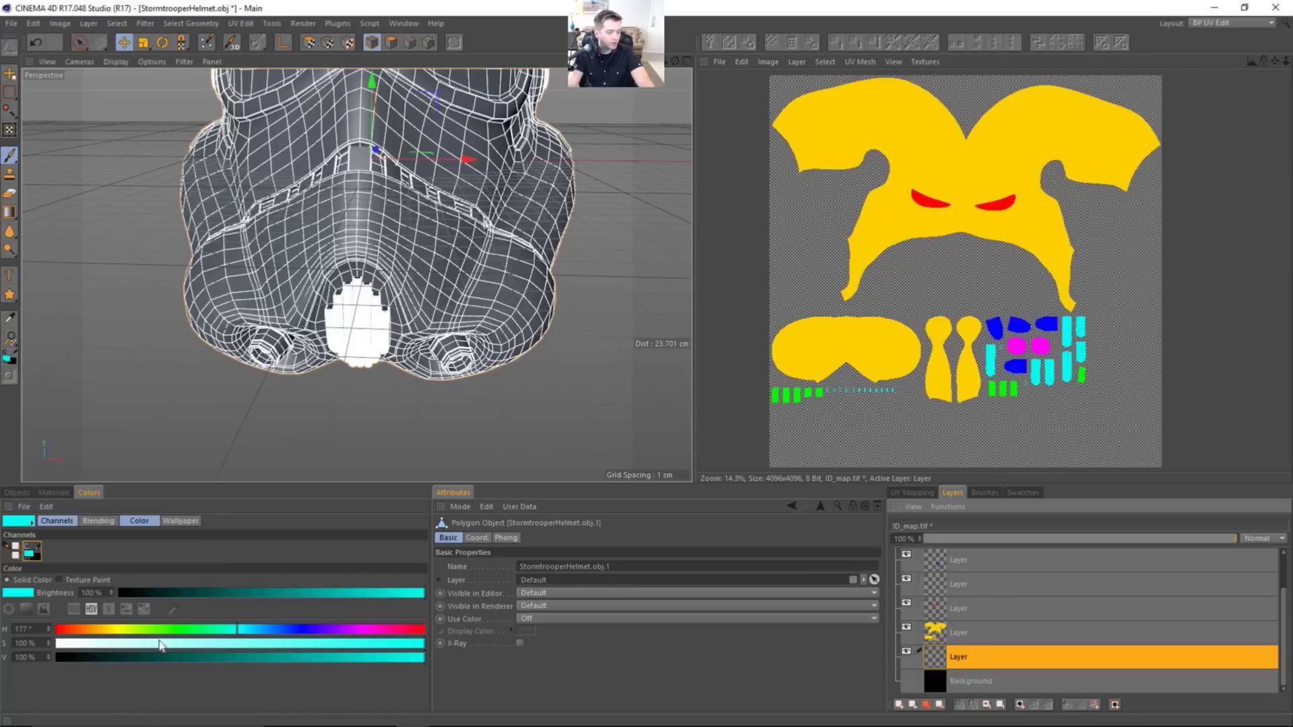
left_click_drag(160, 646, 39, 644)
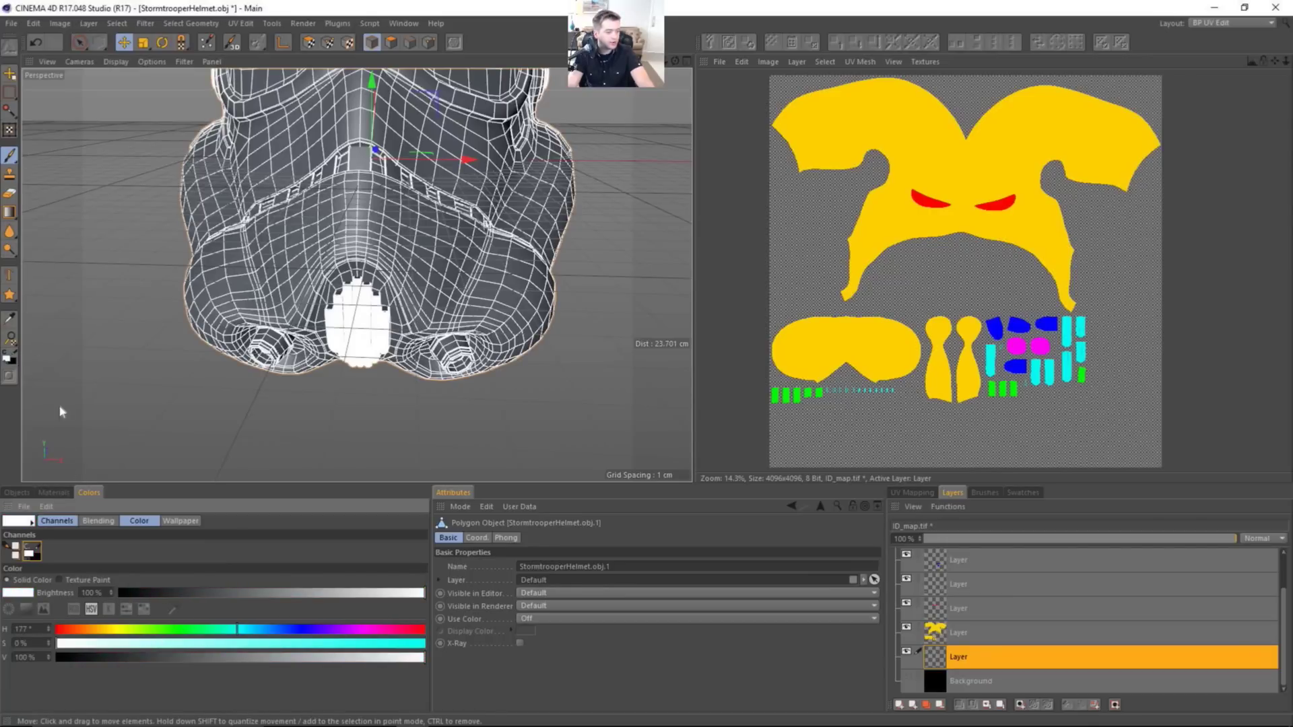
left_click_drag(10, 217, 85, 235)
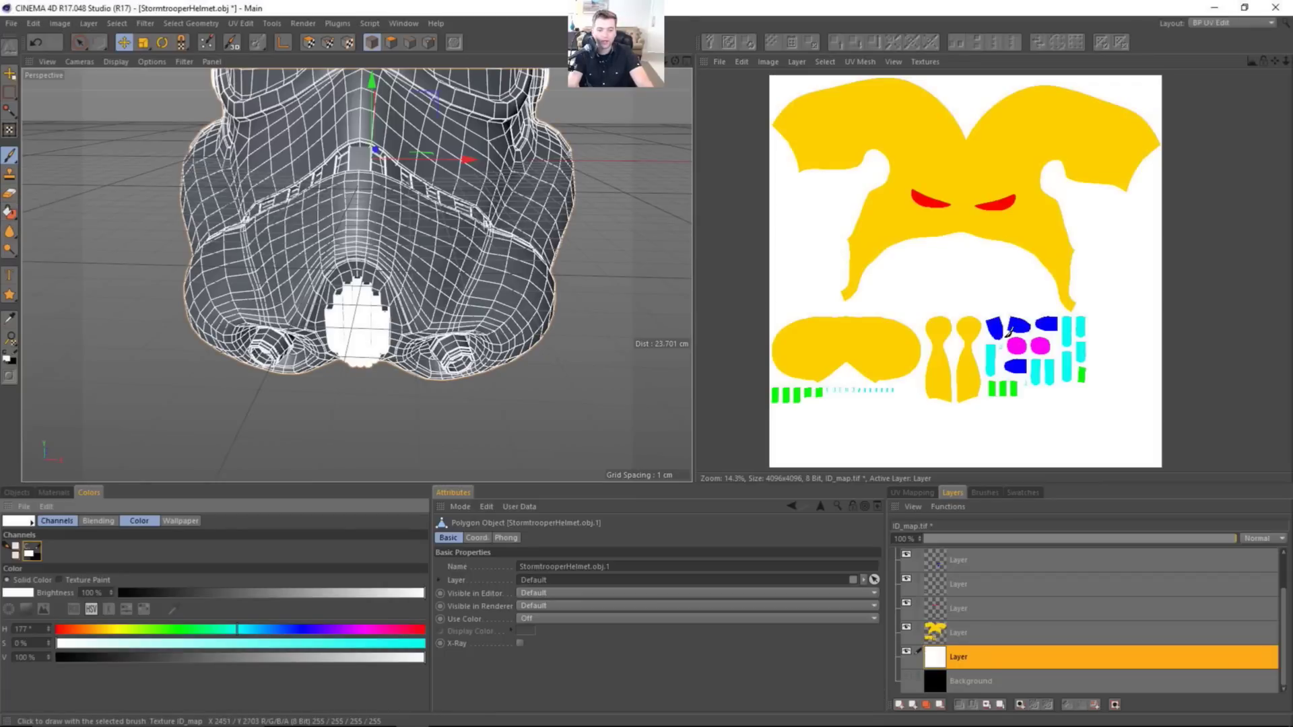
Save the texture as a PNG file named ID_map in the MeshDataMaps folder of ST_SubstancePainter.
left_click(718, 63)
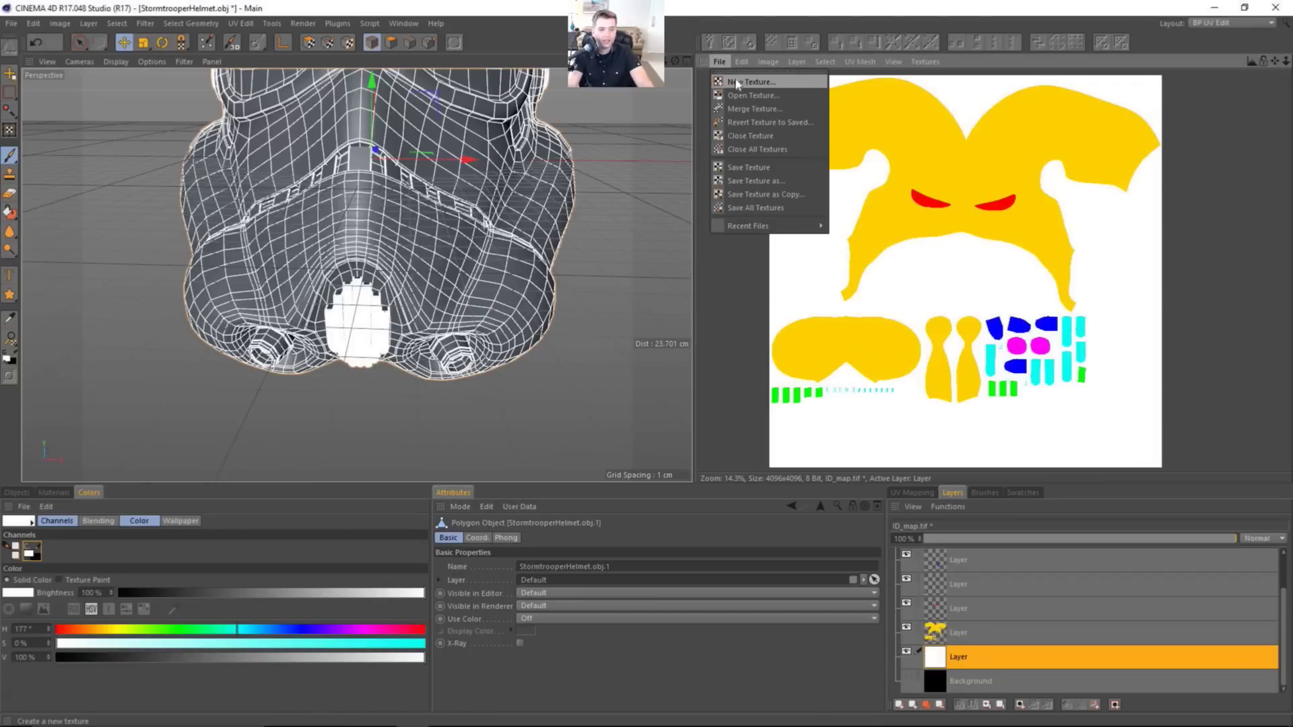
left_click(785, 182)
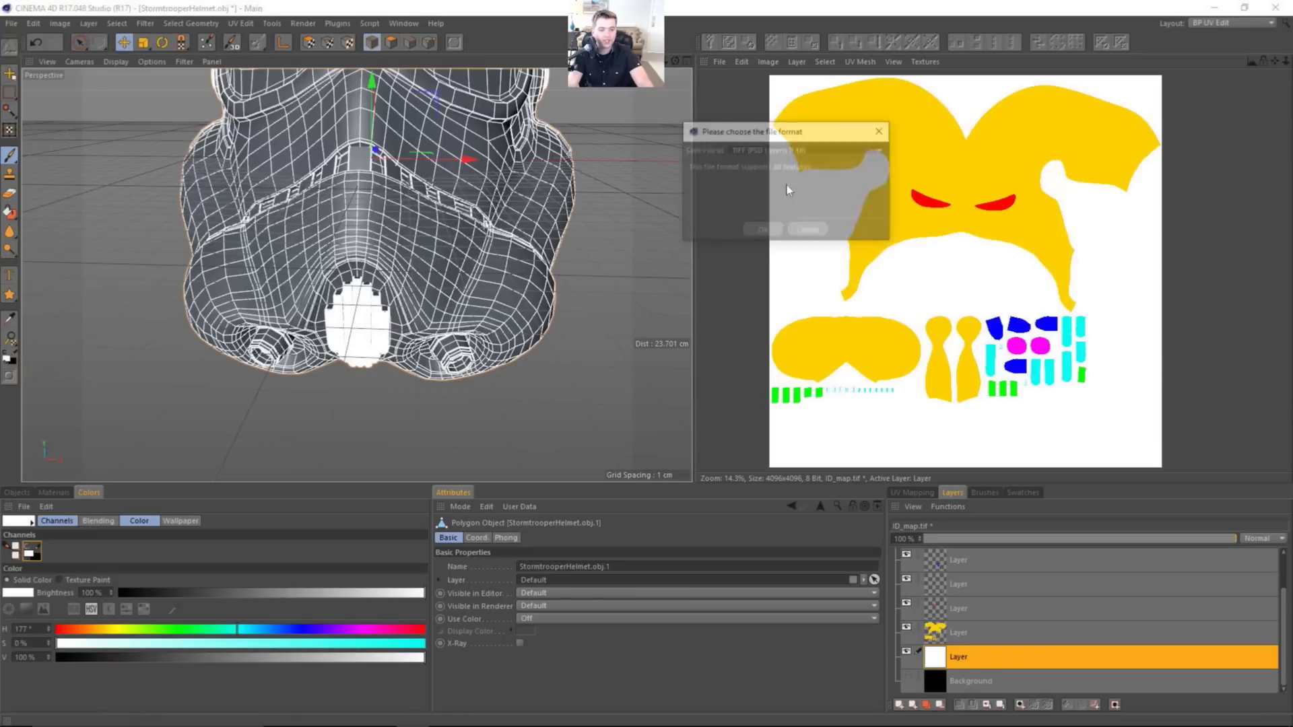
left_click(759, 151)
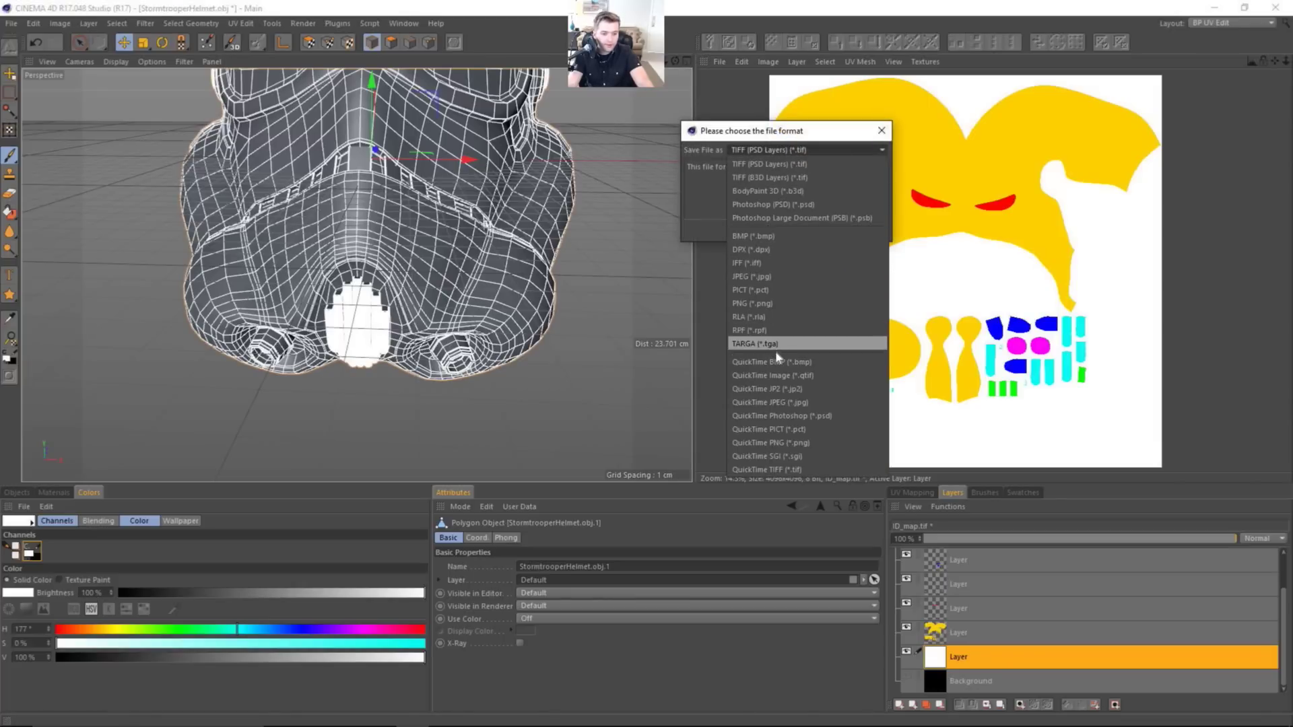
left_click(774, 303)
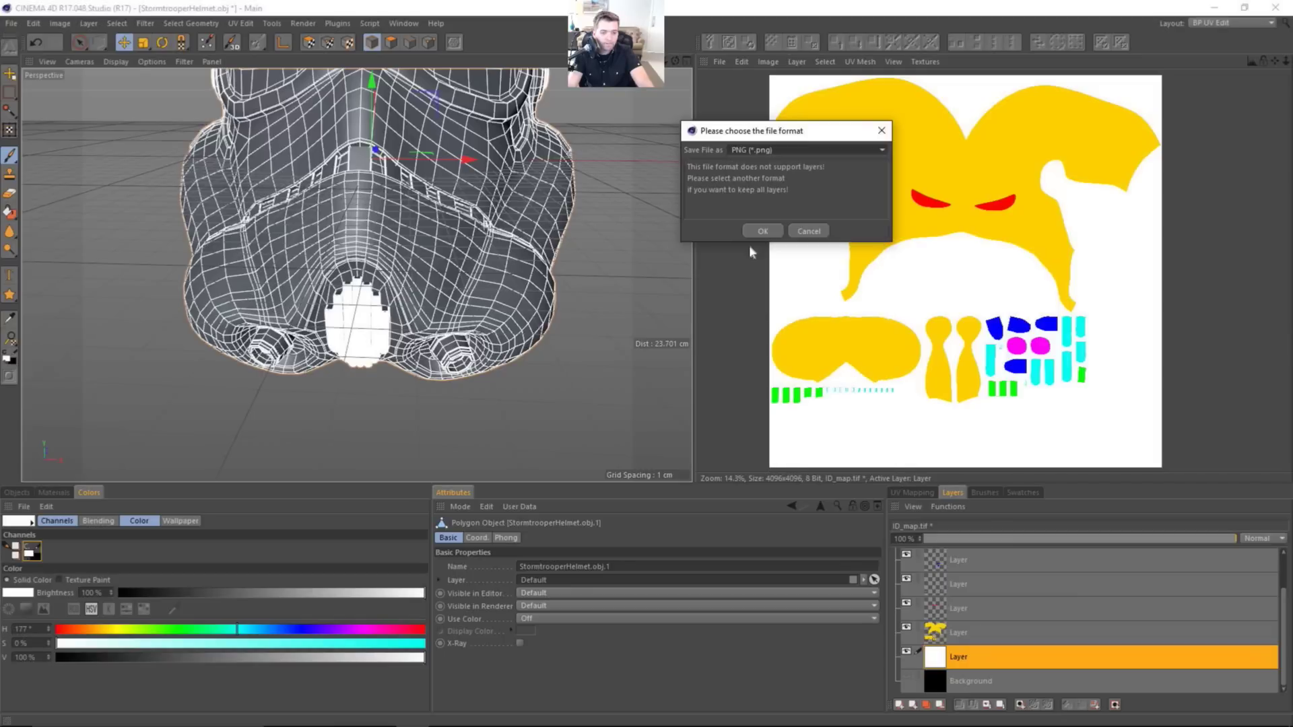
left_click(759, 231)
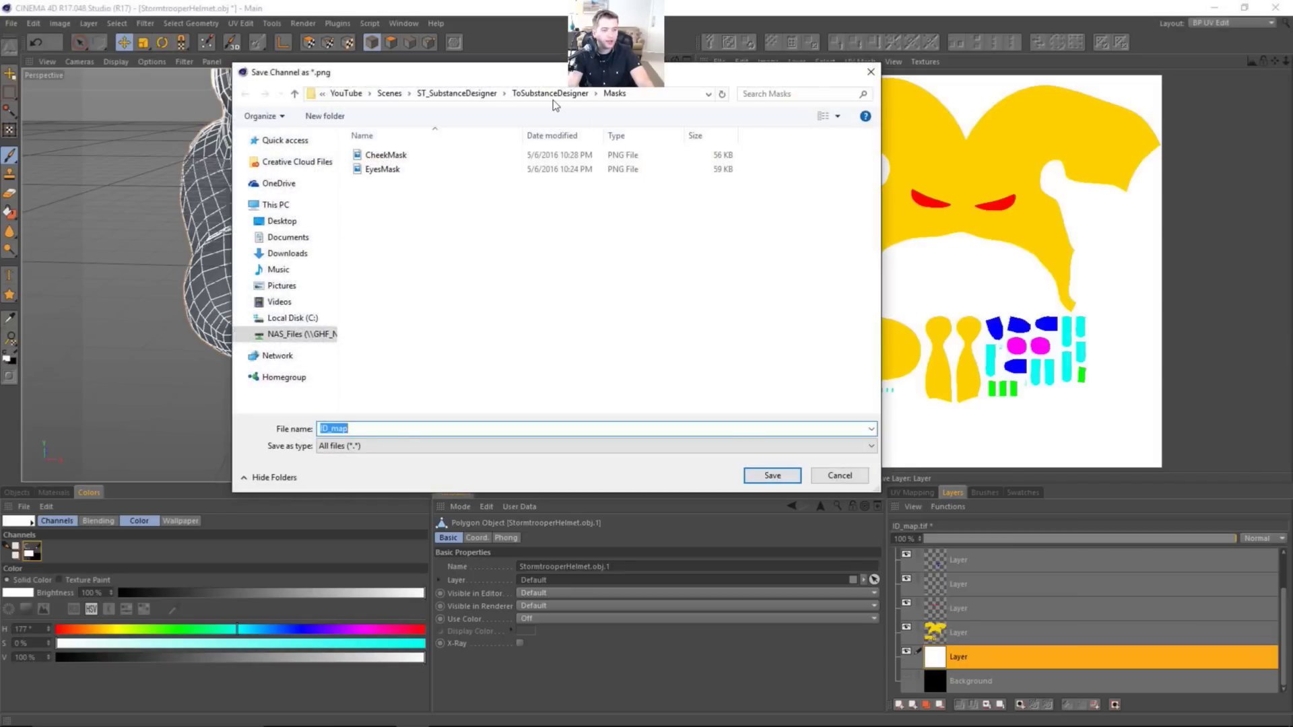
left_click(399, 100)
double_click(424, 253)
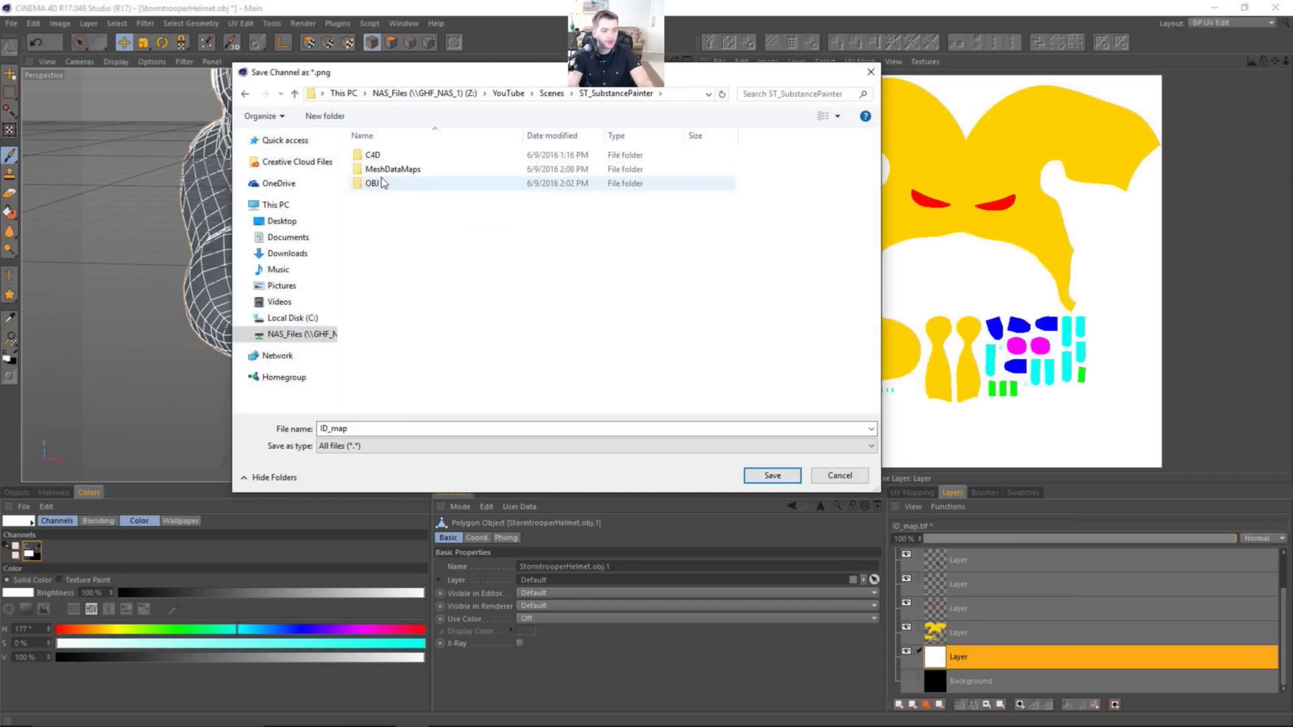
double_click(404, 172)
left_click(767, 478)
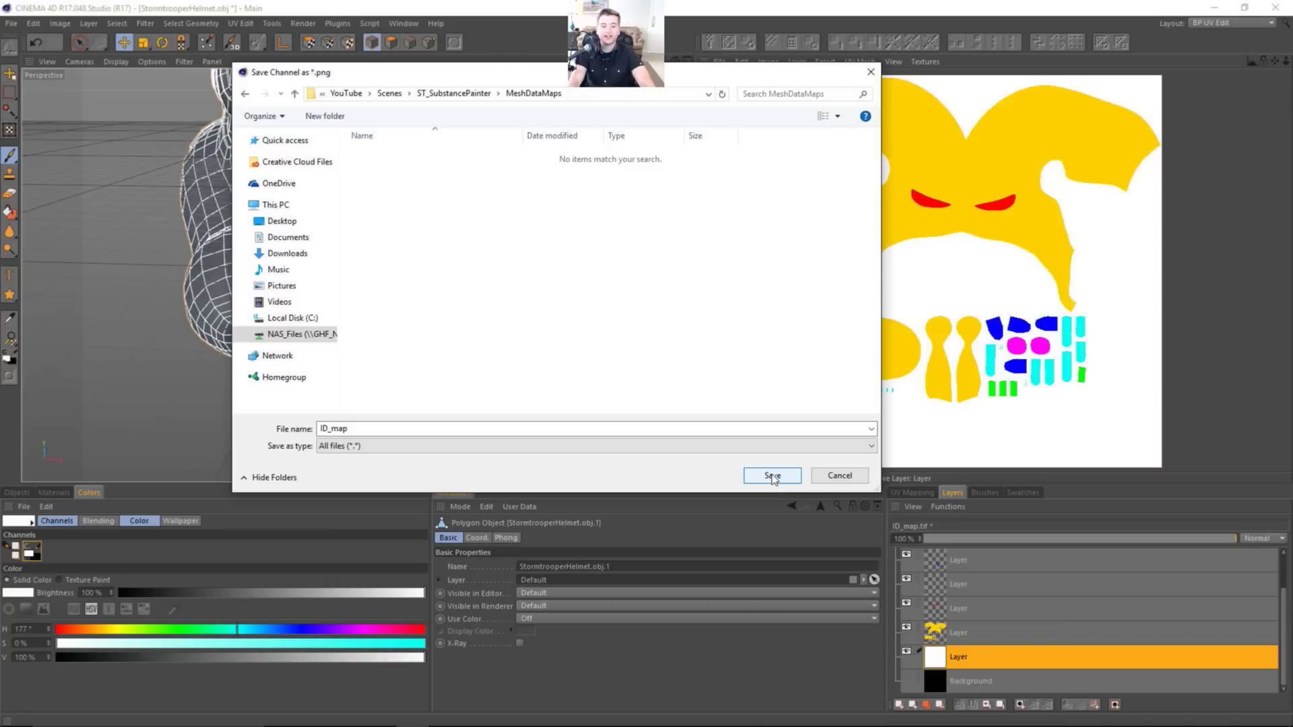
left_click(766, 477)
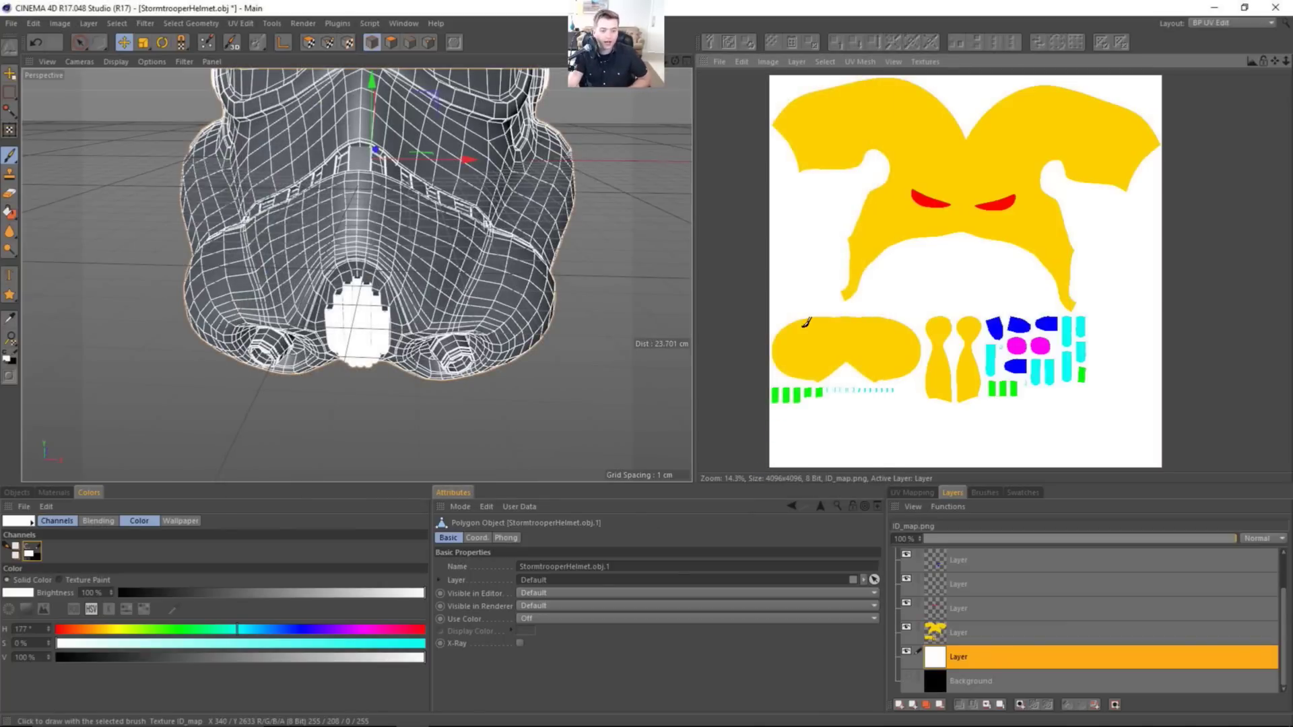
right_click_drag(214, 164, 135, 164, "alt")
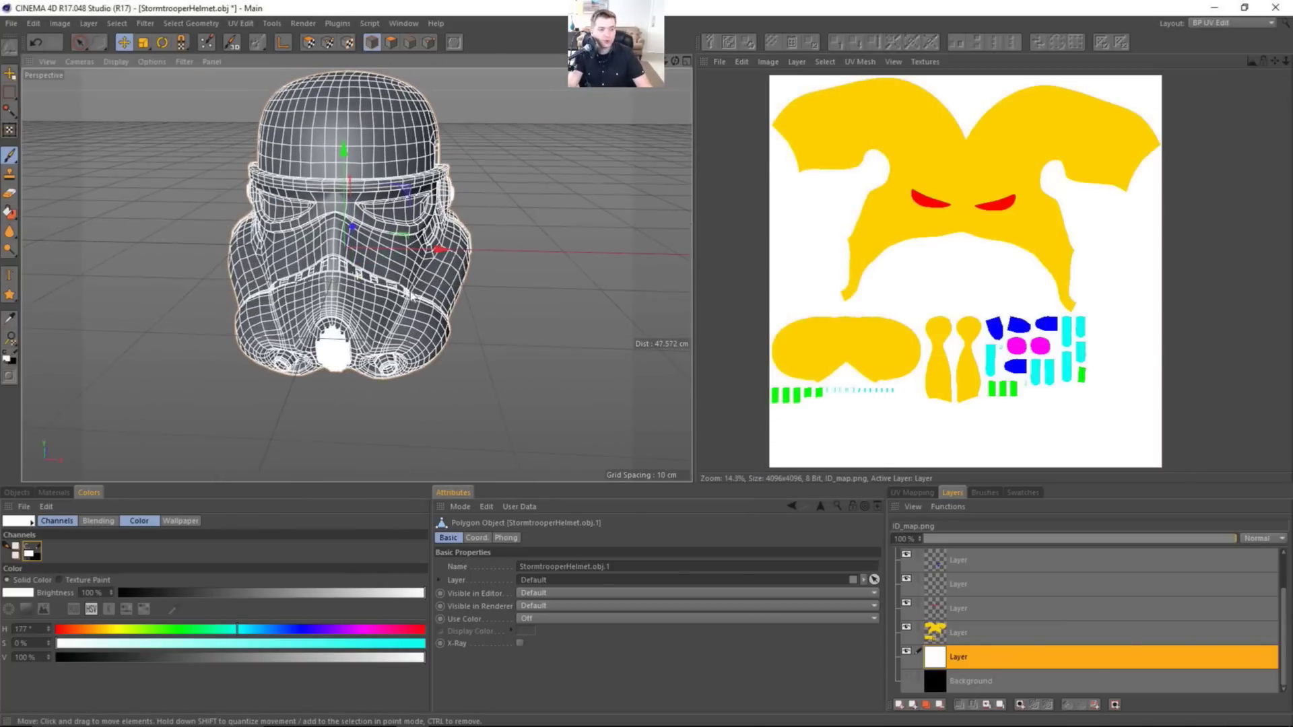